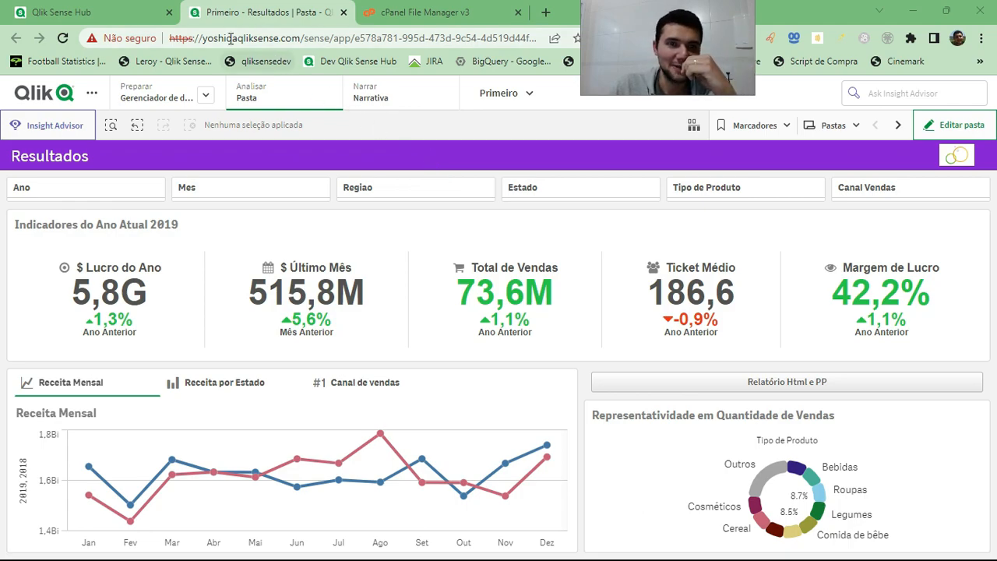
Step: Check the Primeiro app ID in the Resultados sheet address, then return to the Hub app list
click(115, 7)
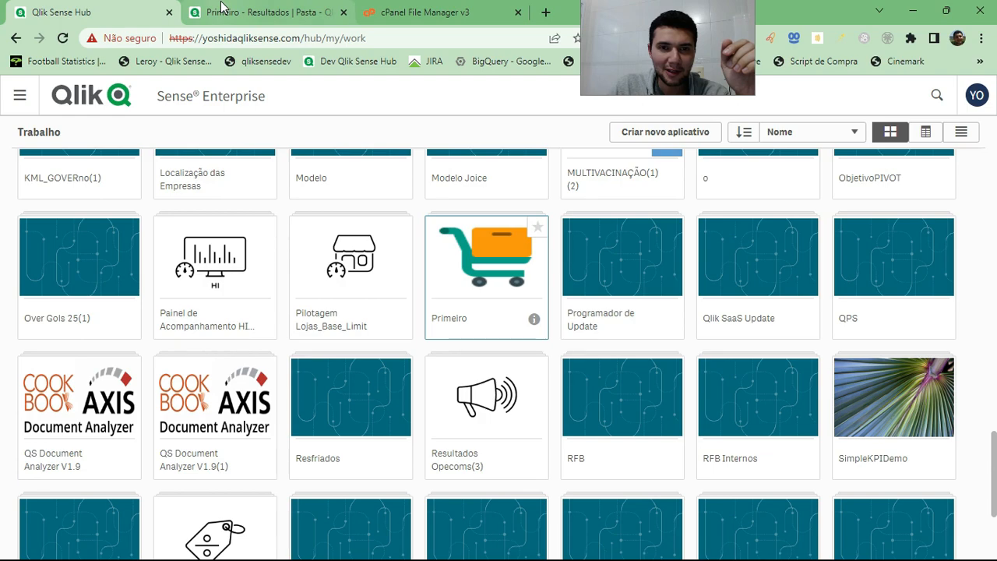
click(222, 7)
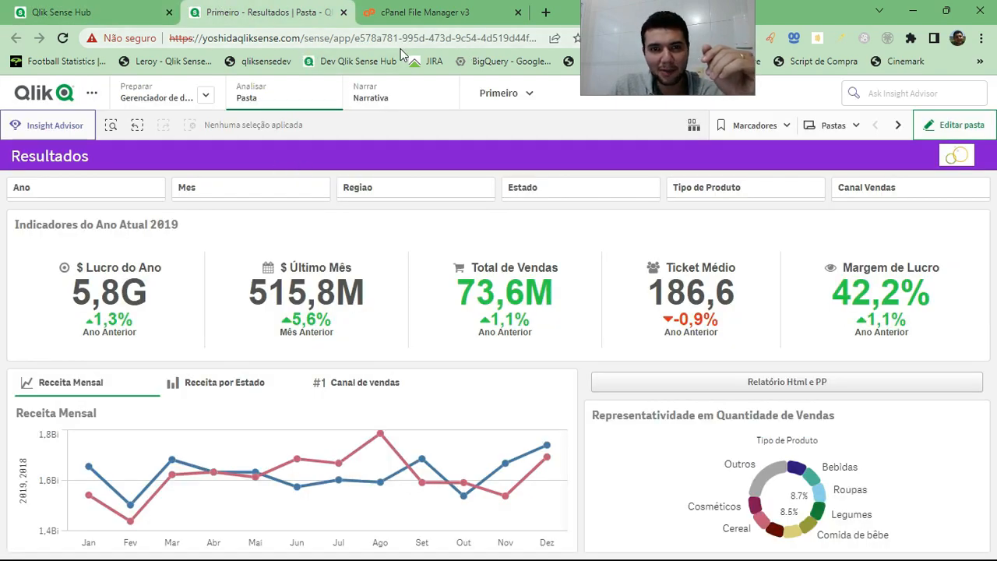
drag(355, 39, 501, 37)
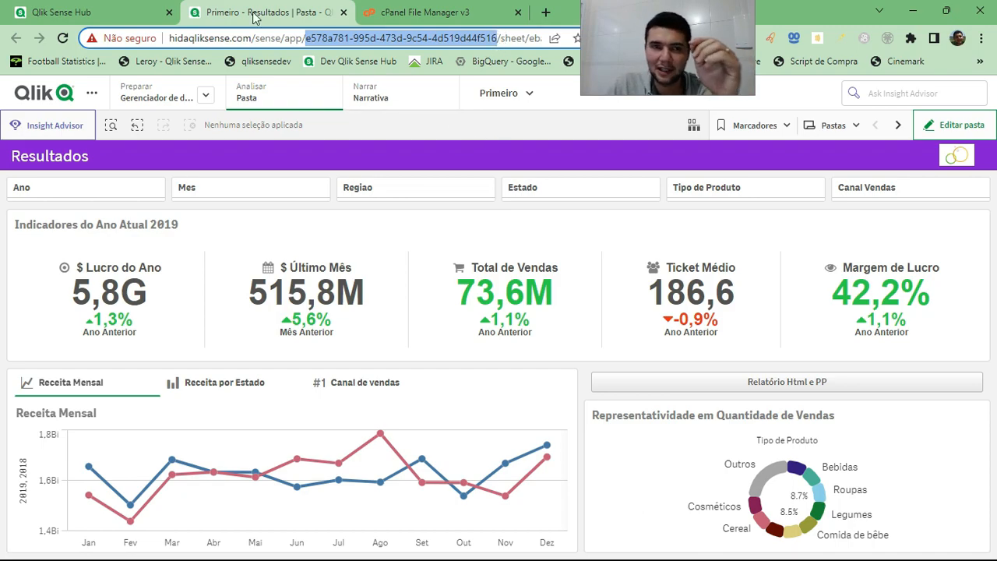
click(82, 11)
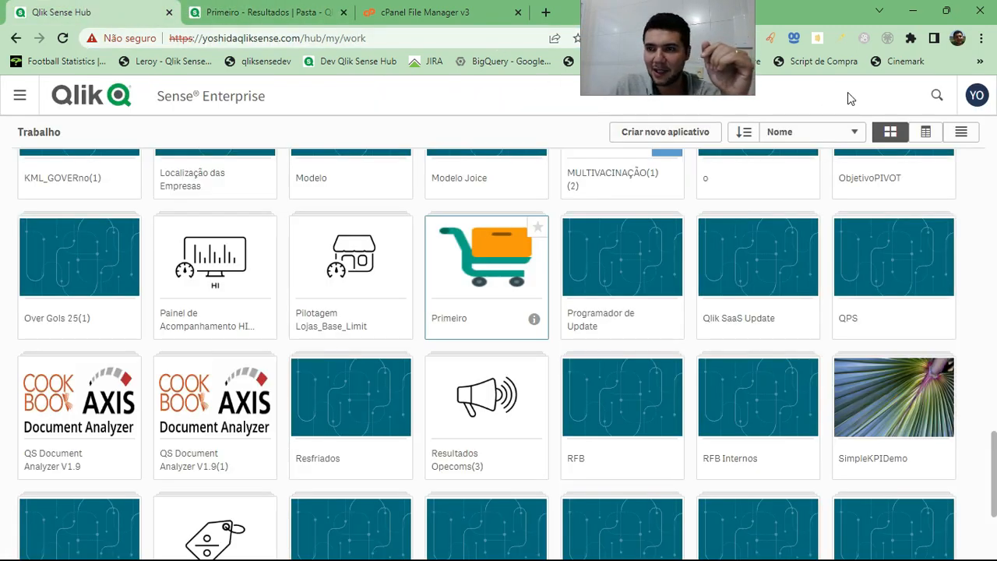
Step: Open the Dev Hub from the YO profile avatar menu
click(979, 97)
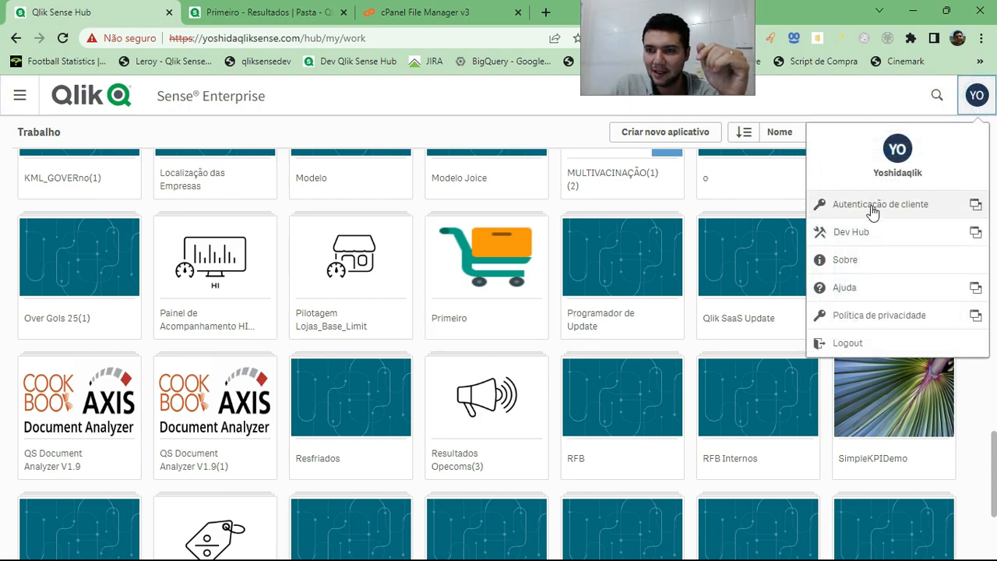
click(859, 234)
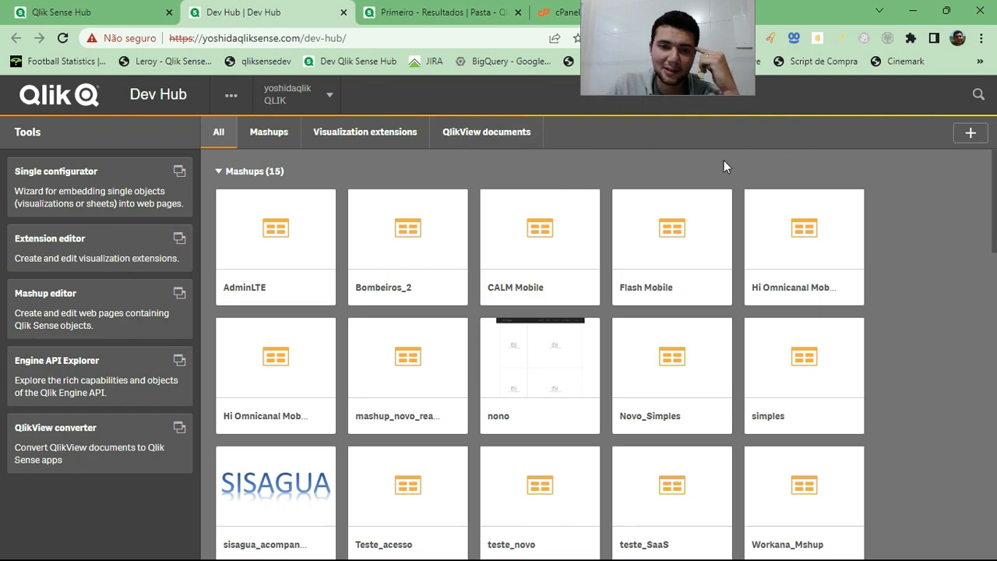
Step: Create a mashup named Publicado from the Basic mashup template and open it in the editor
click(970, 133)
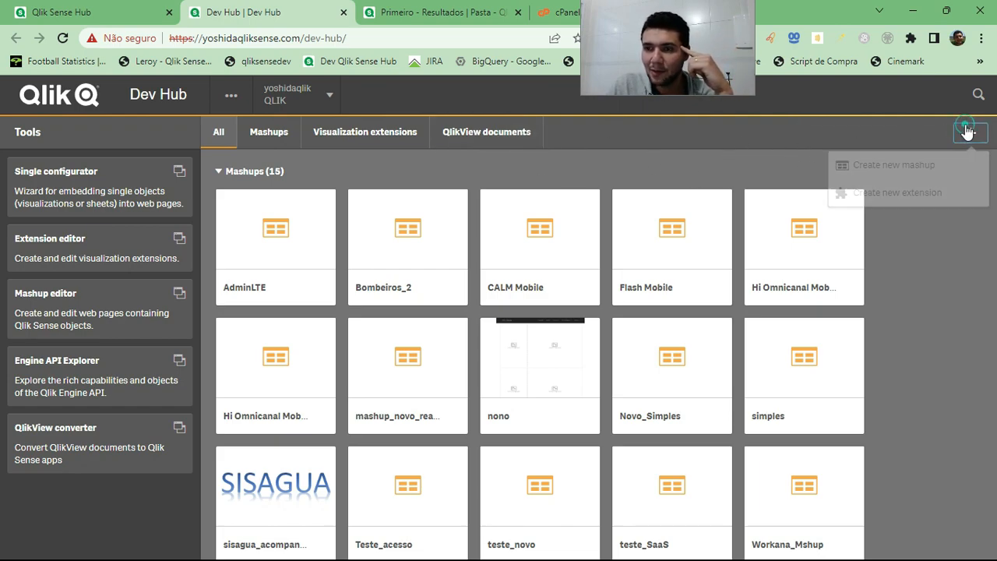
click(891, 166)
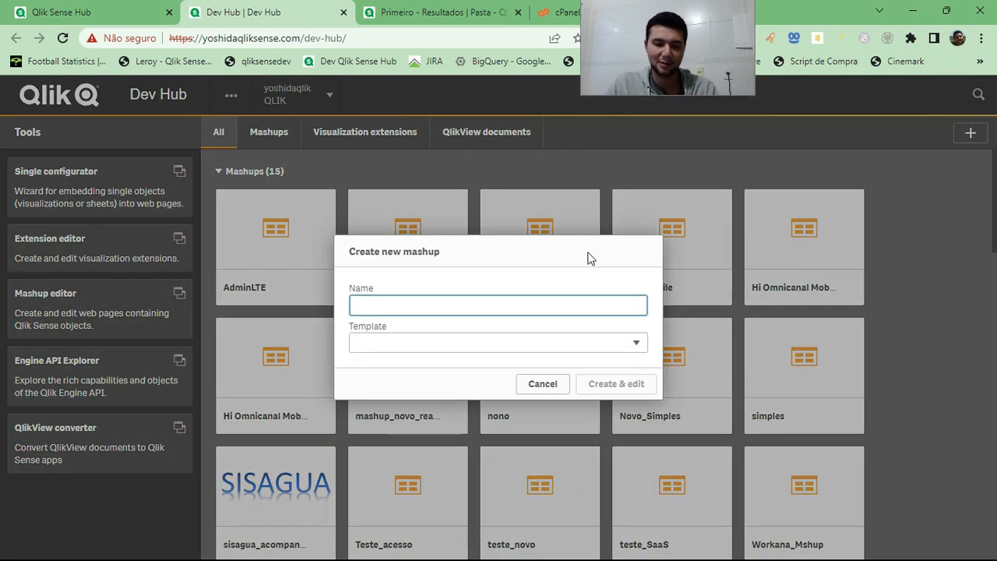
text(Publicado)
click(456, 346)
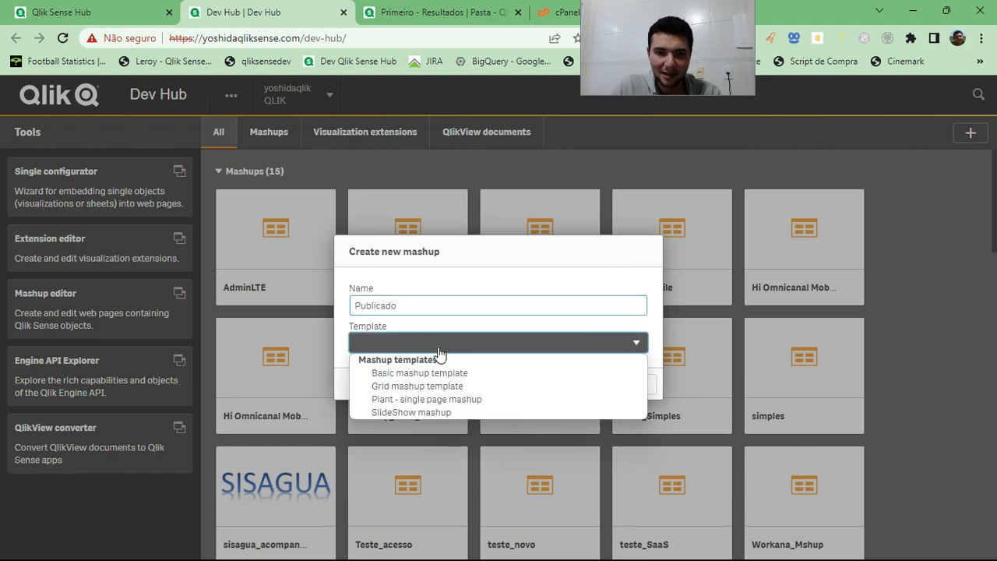
click(449, 374)
click(611, 389)
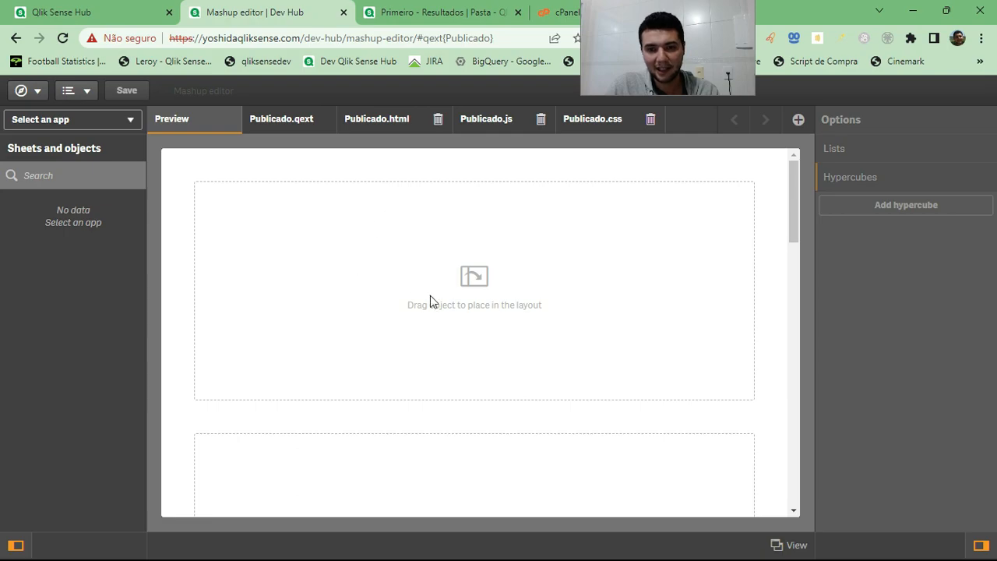
Step: Browse the Publicado.html, Publicado.js and Publicado.css files, ending on Publicado.html
click(382, 123)
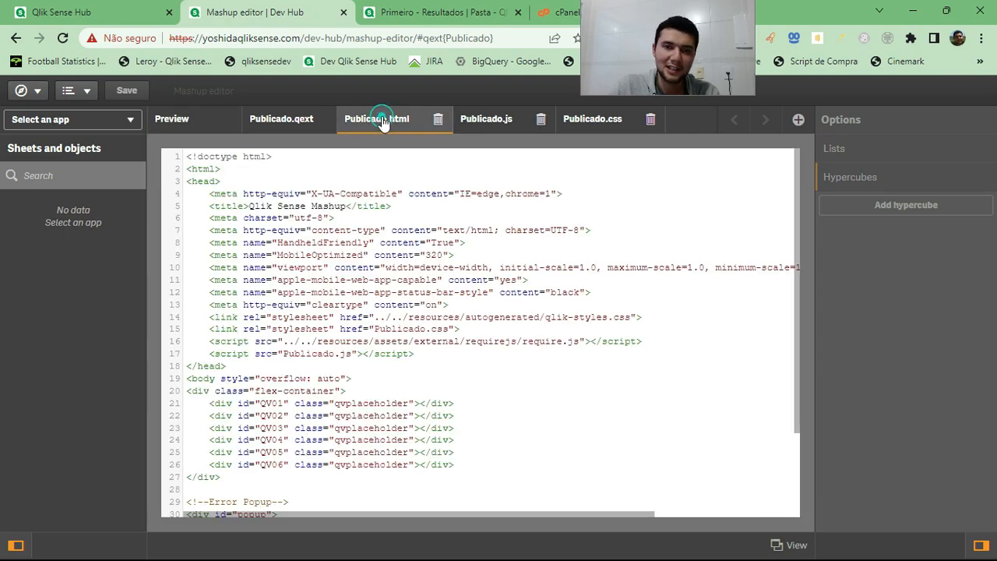
click(481, 117)
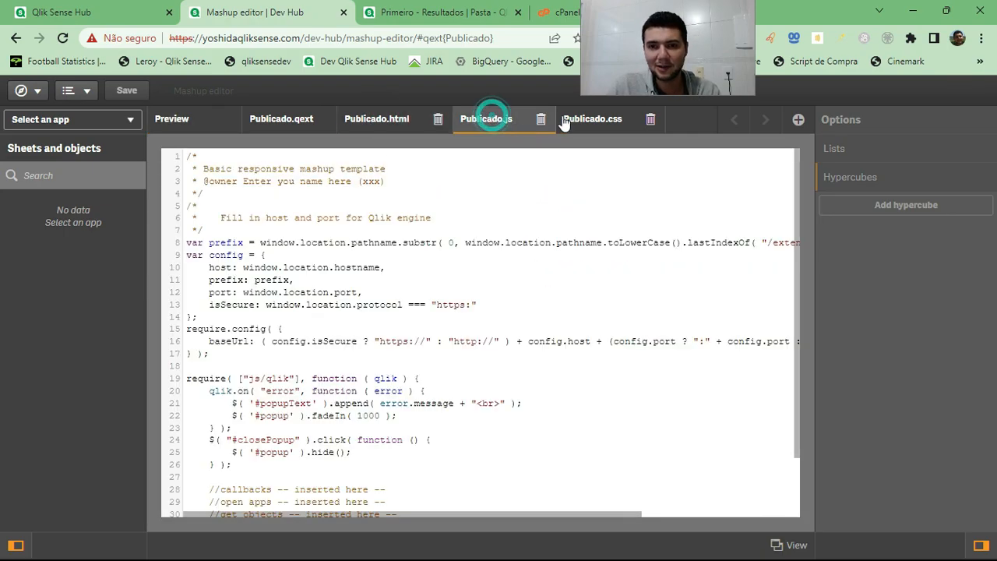
click(600, 115)
click(396, 126)
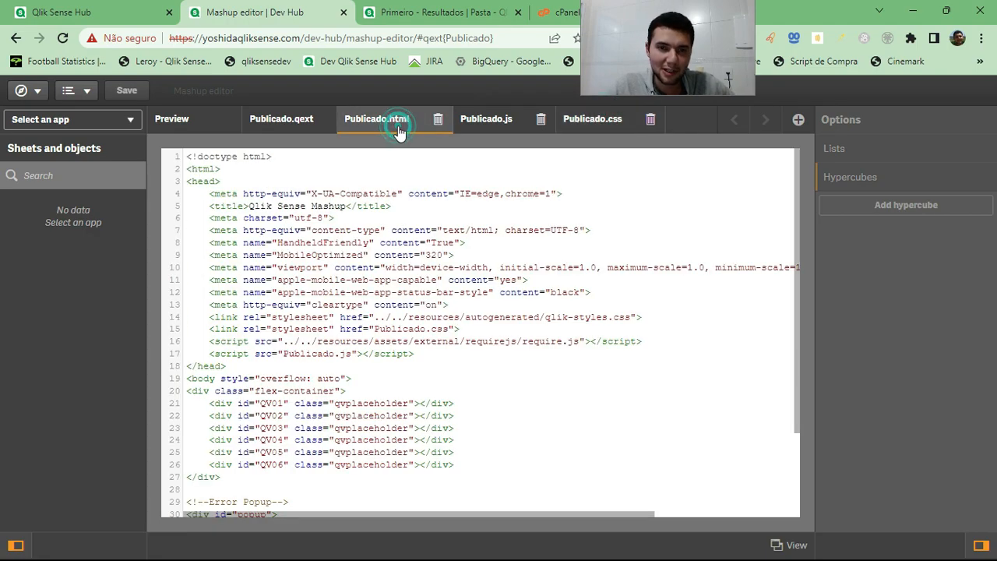
triple_click(387, 280)
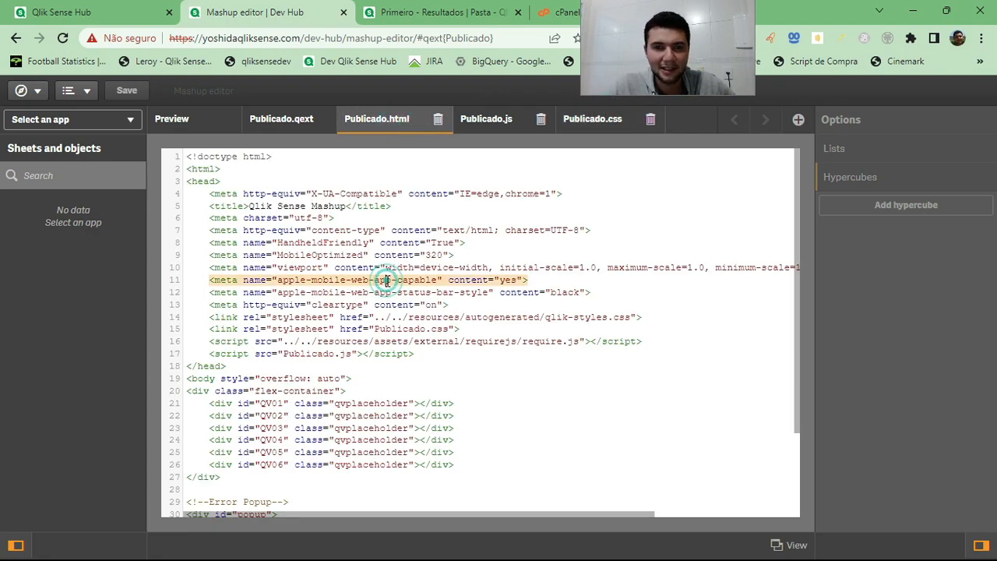
click(486, 118)
click(599, 123)
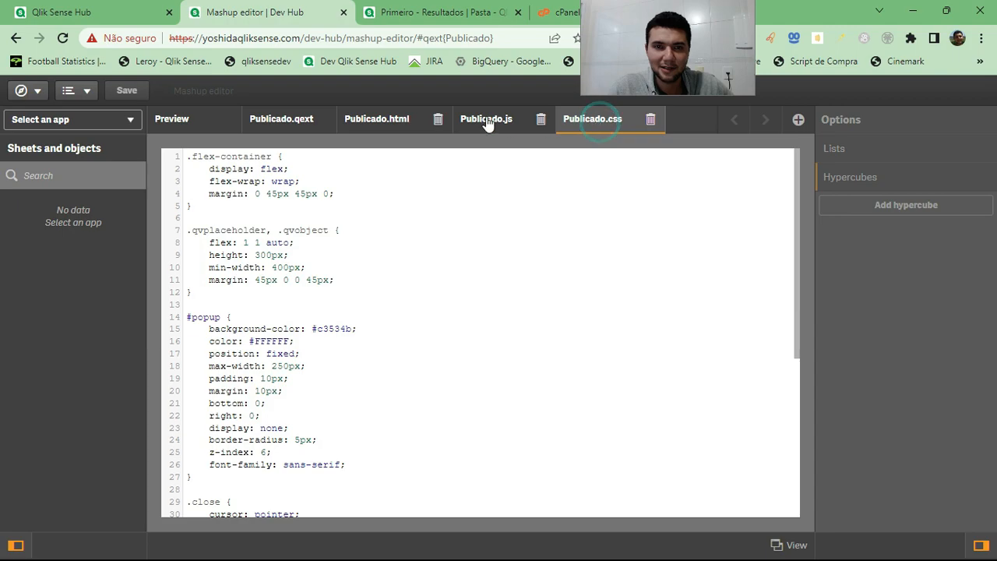
click(393, 124)
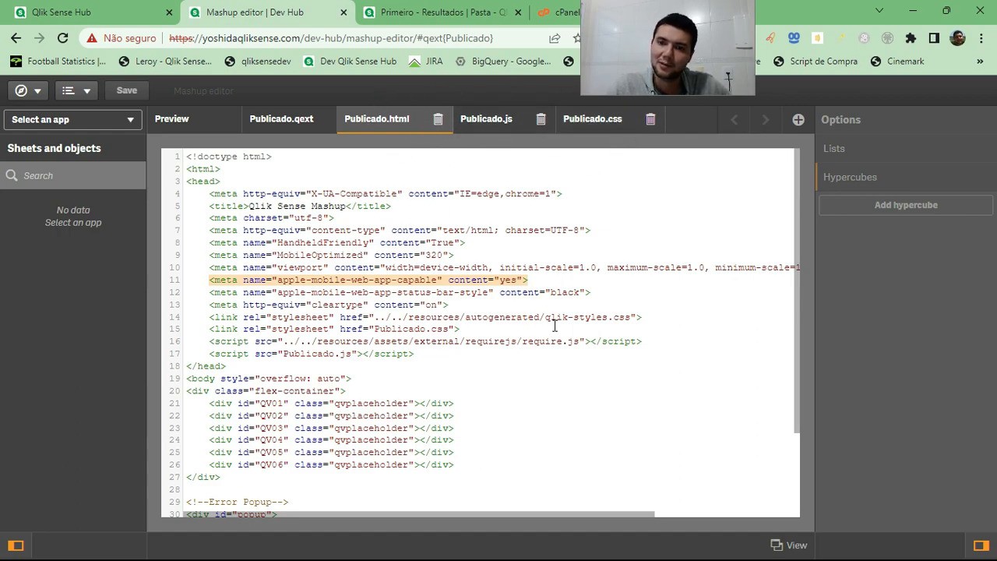
Step: Highlight 'styles', 'css' and 'resources' in the stylesheet and require.js paths
click(460, 252)
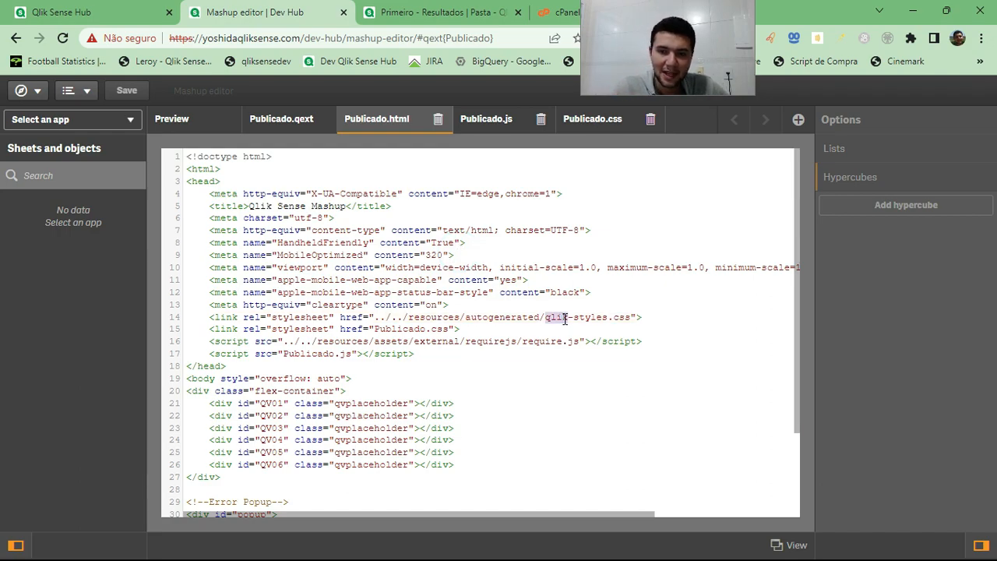
double_click(592, 317)
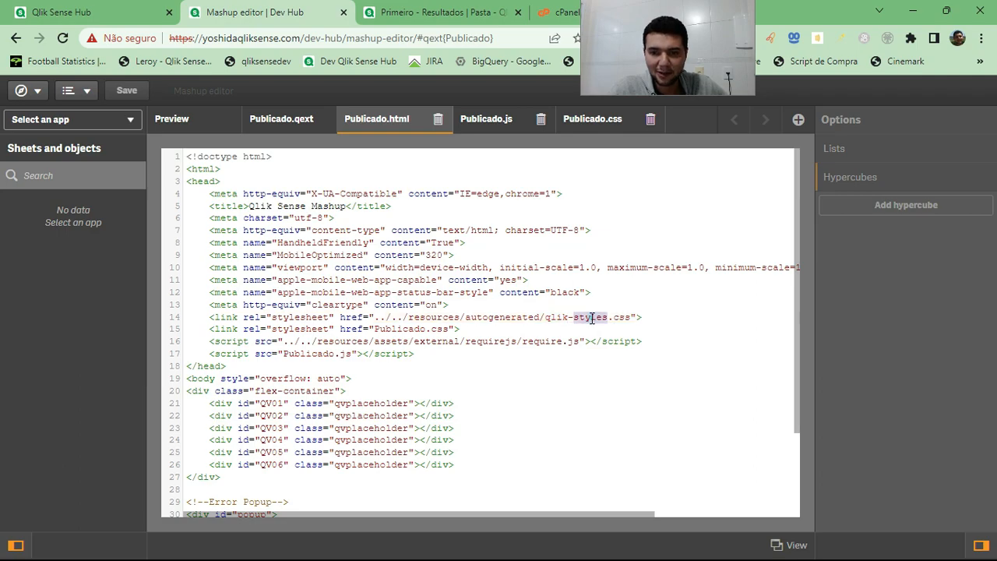
click(631, 317)
double_click(628, 318)
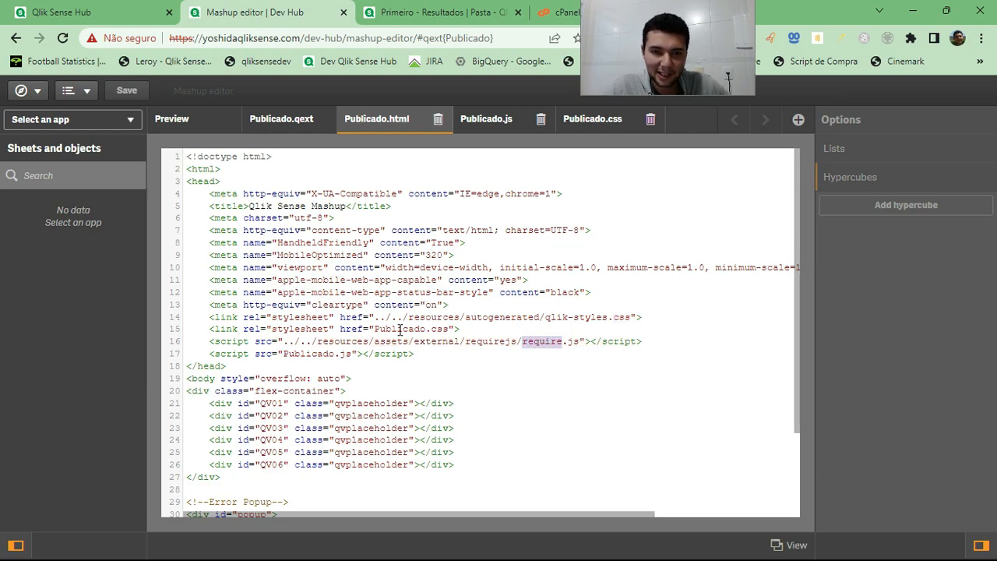
double_click(335, 343)
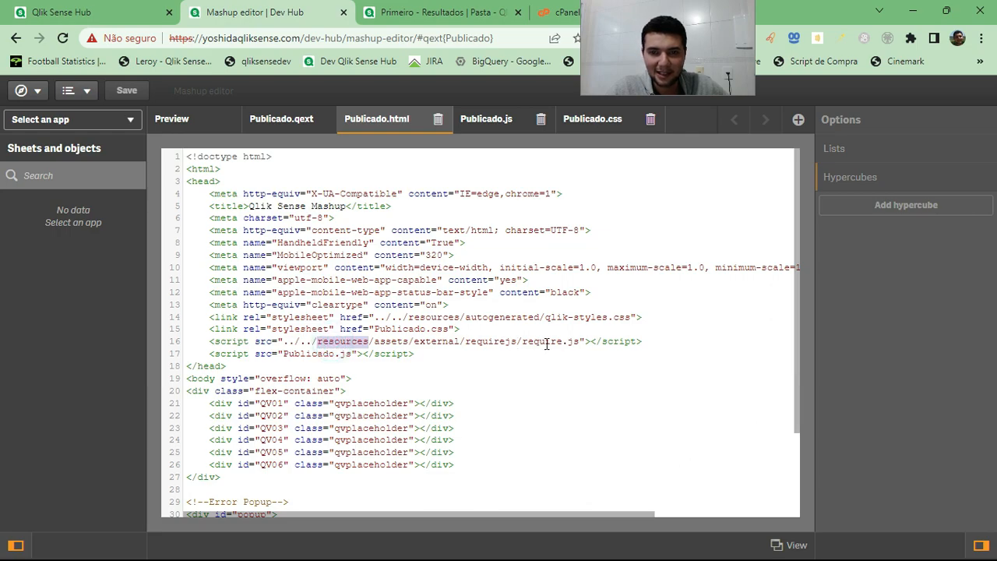
drag(632, 316, 304, 328)
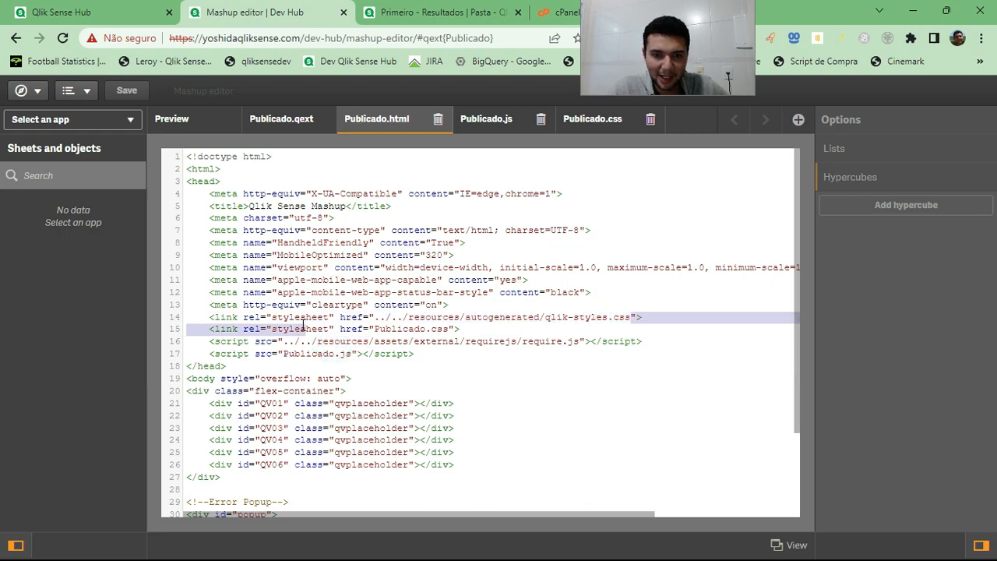
click(511, 333)
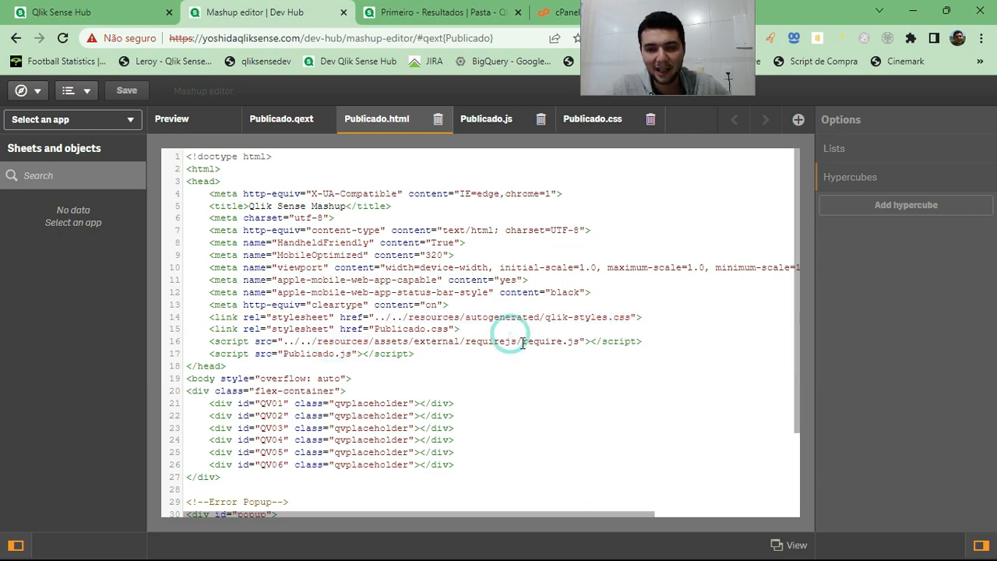
Step: Select the require.js and qlik-styles.css lines and the server address in the page URL
triple_click(448, 346)
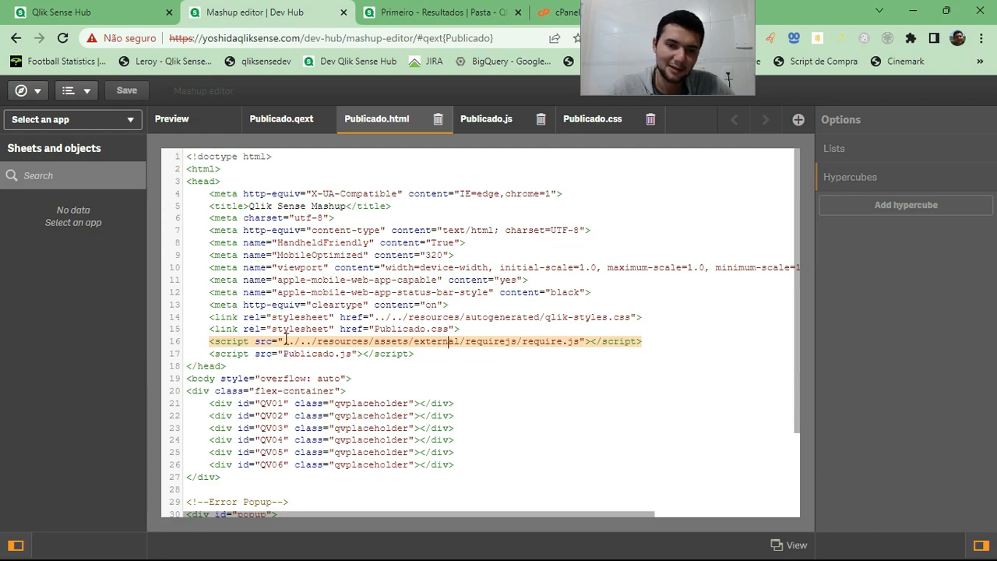
triple_click(406, 317)
click(401, 317)
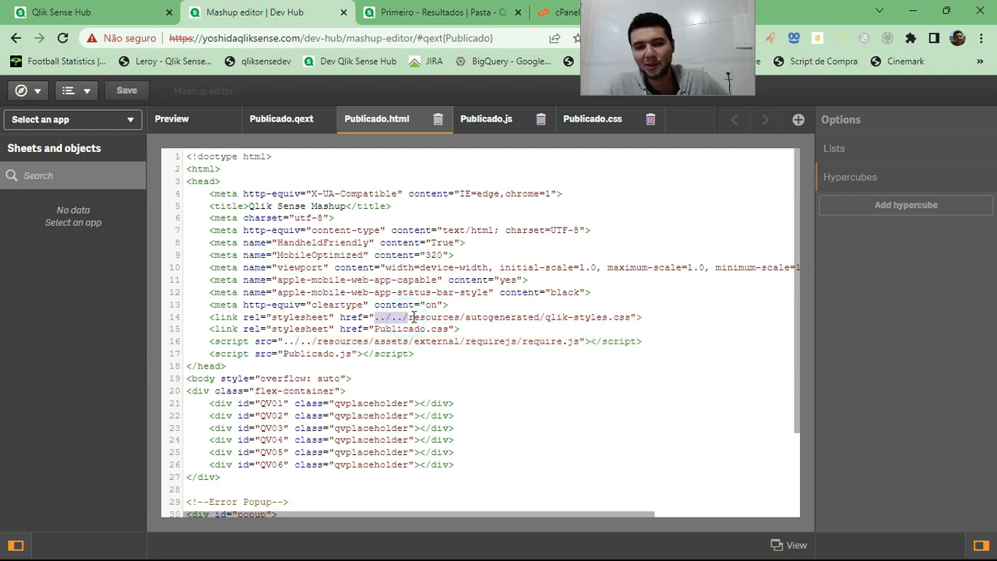
drag(302, 38, 193, 39)
click(432, 306)
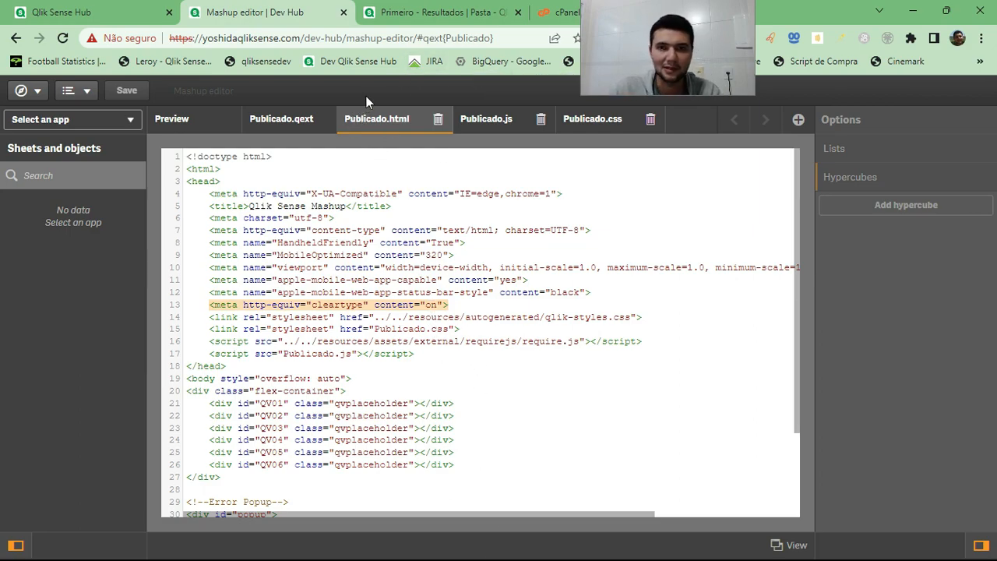
key(super)
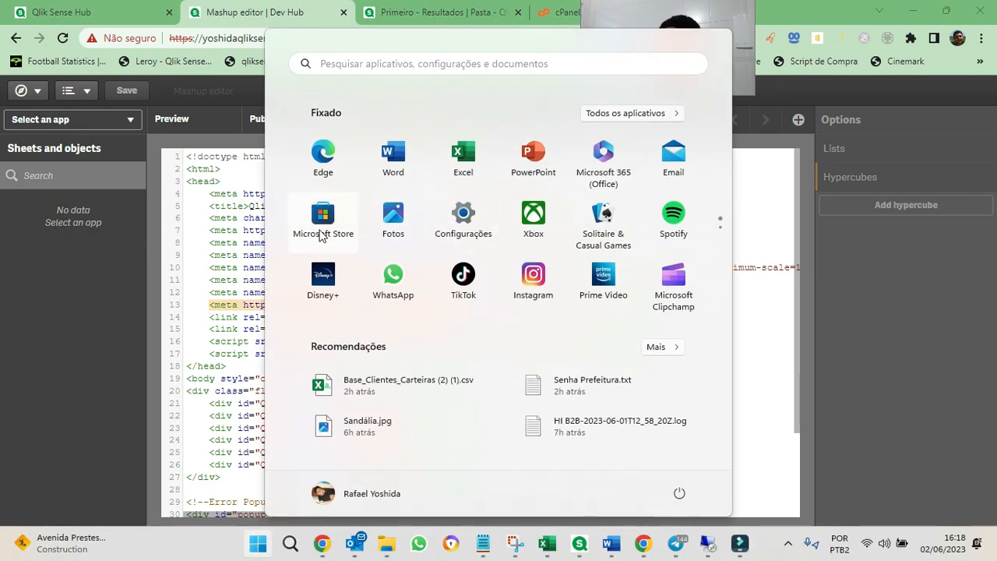
Step: Bring the Remote Desktop file explorer forward and move it down and left
key(super)
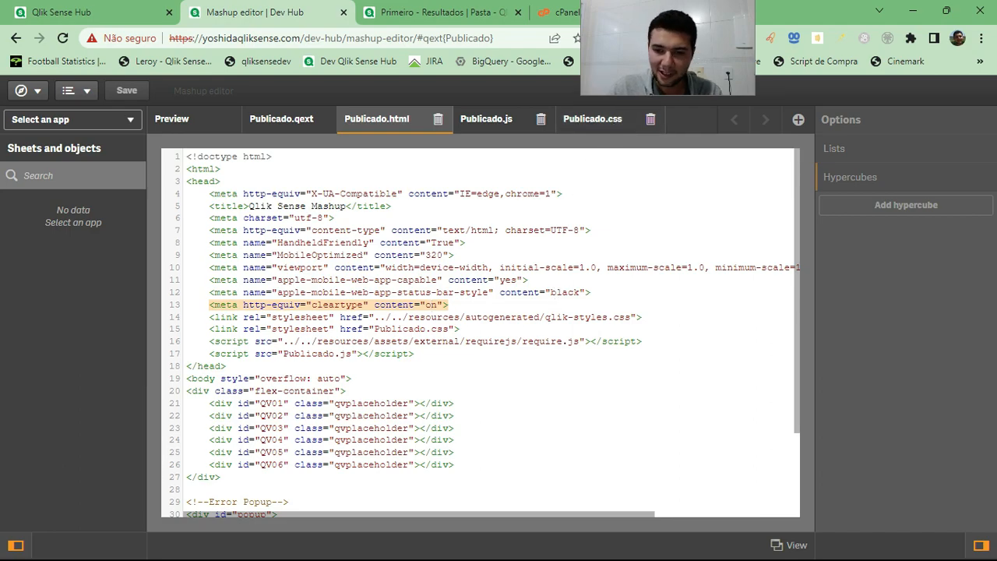
key(super)
click(709, 549)
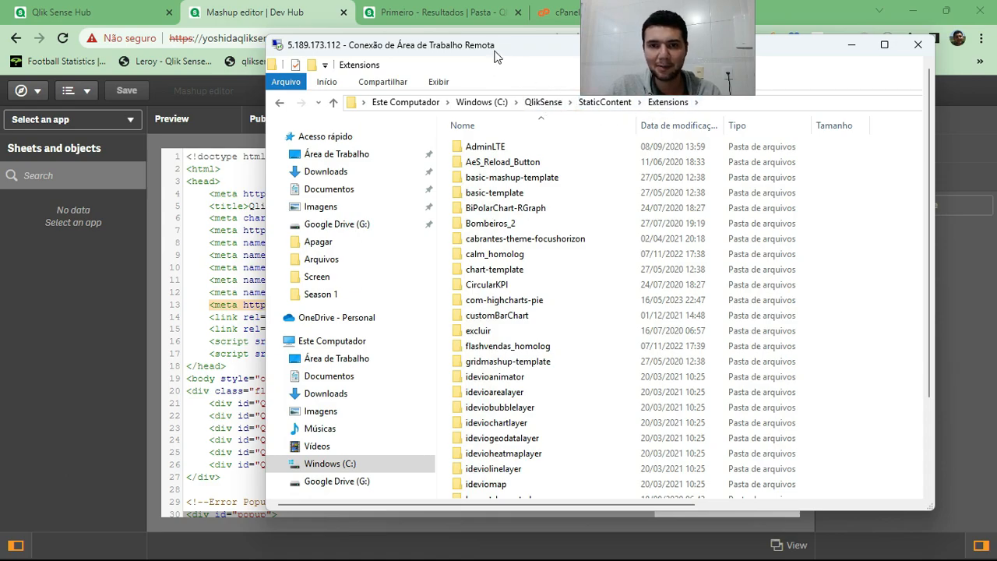
drag(510, 47, 432, 94)
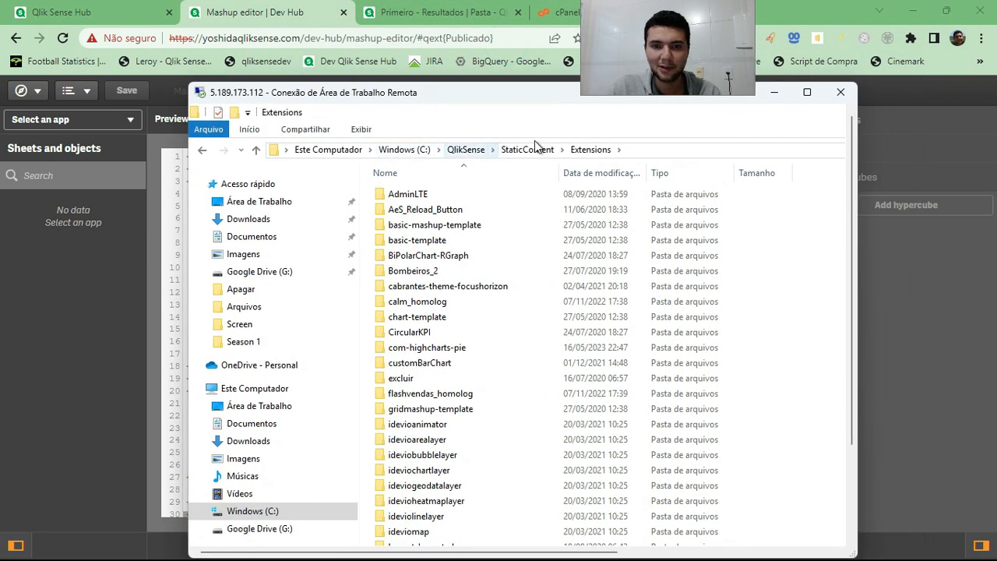
click(105, 273)
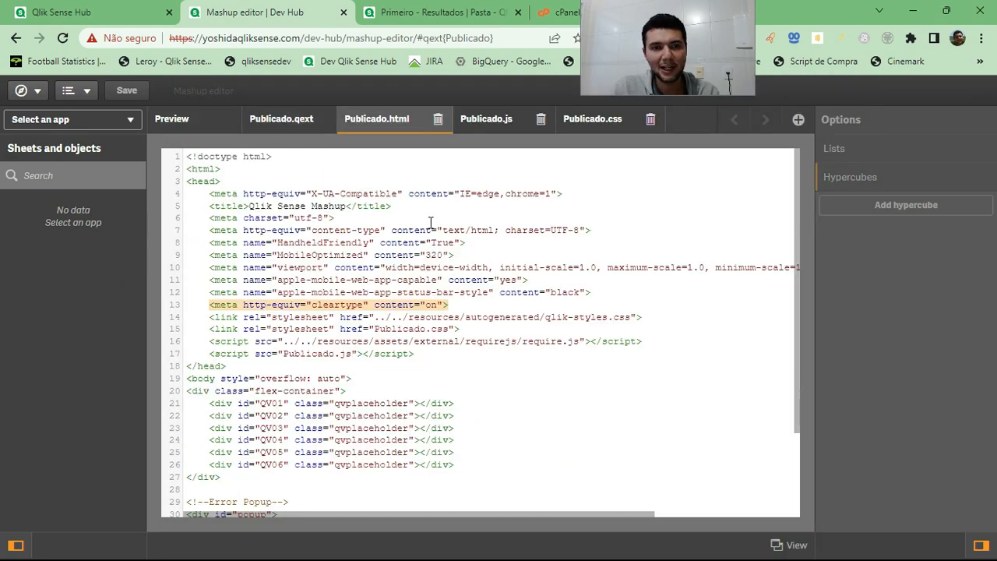
key(alt+Tab)
Step: Open the Publicado folder in the Extensions directory, then return to the mashup editor
click(409, 274)
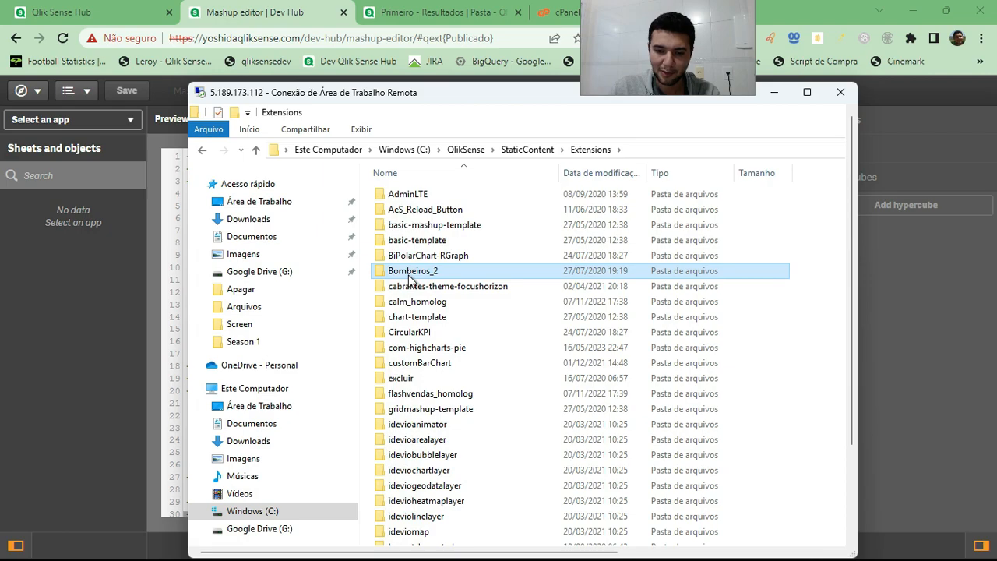
key(p)
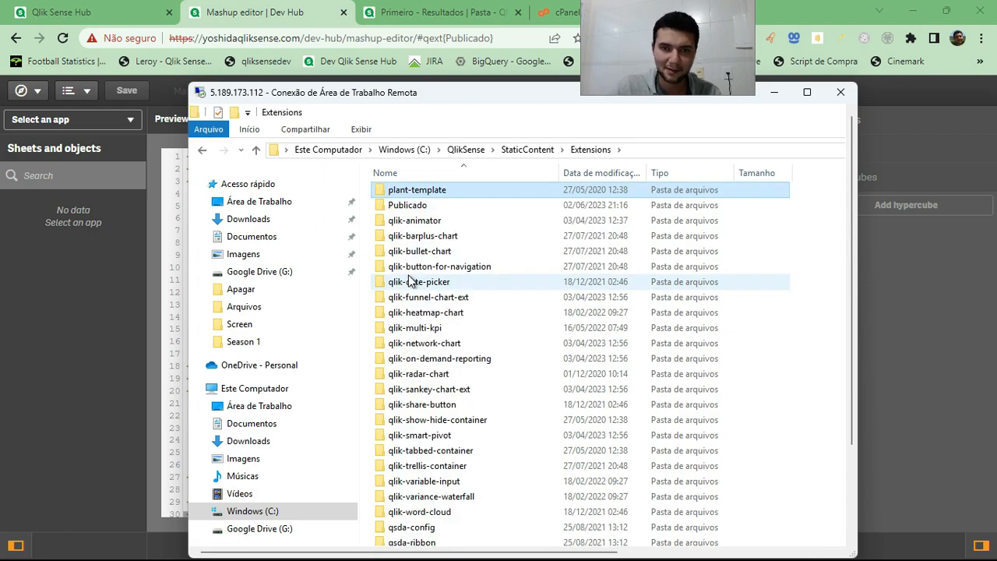
key(p)
key(Return)
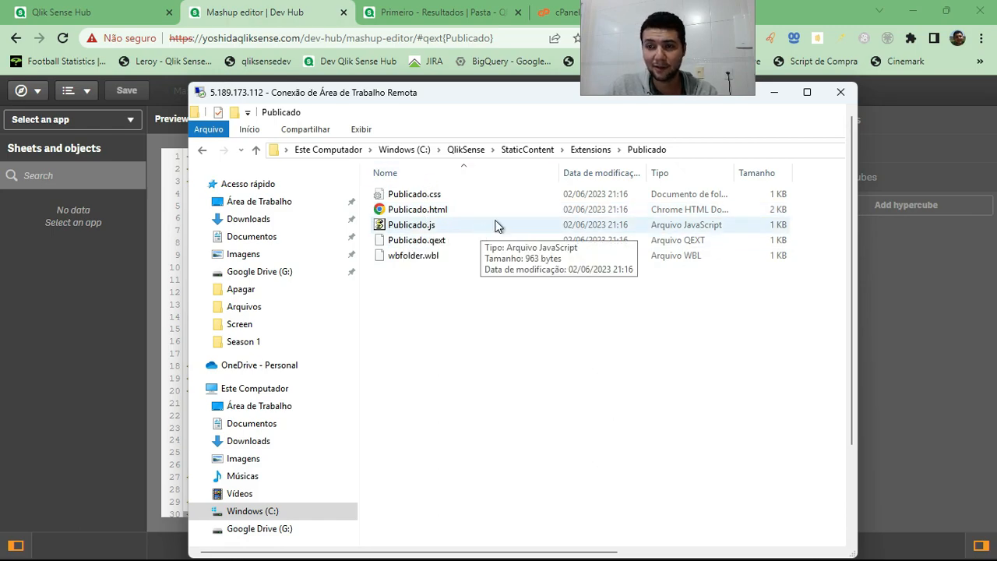
click(935, 277)
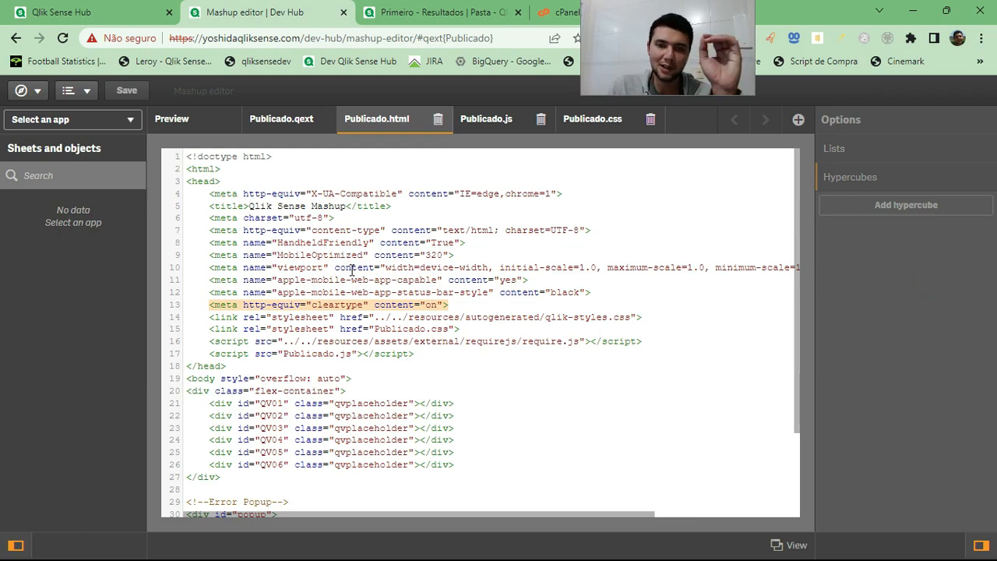
scroll(385, 384, down, 2)
scroll(385, 383, down, 2)
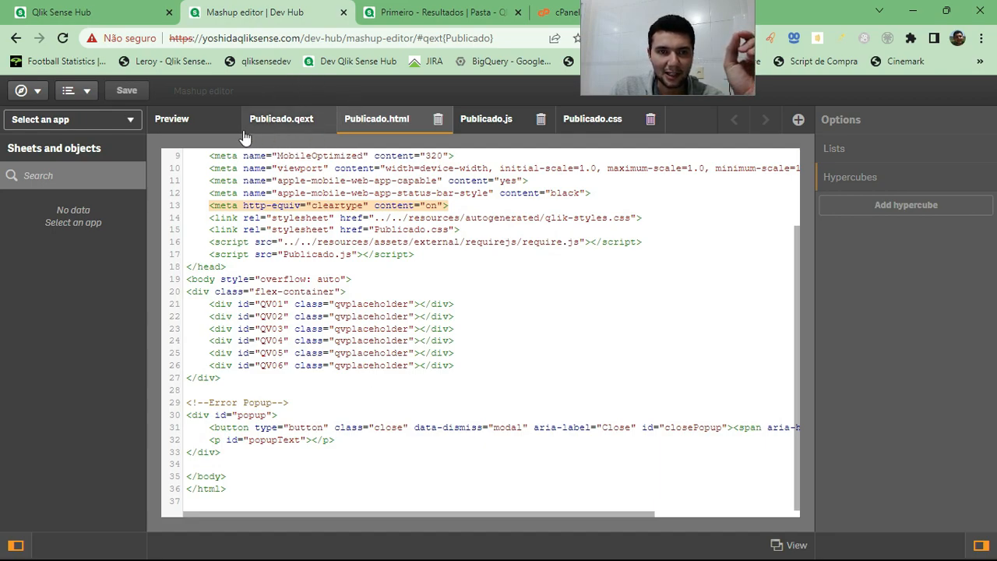
click(190, 120)
scroll(446, 324, down, 5)
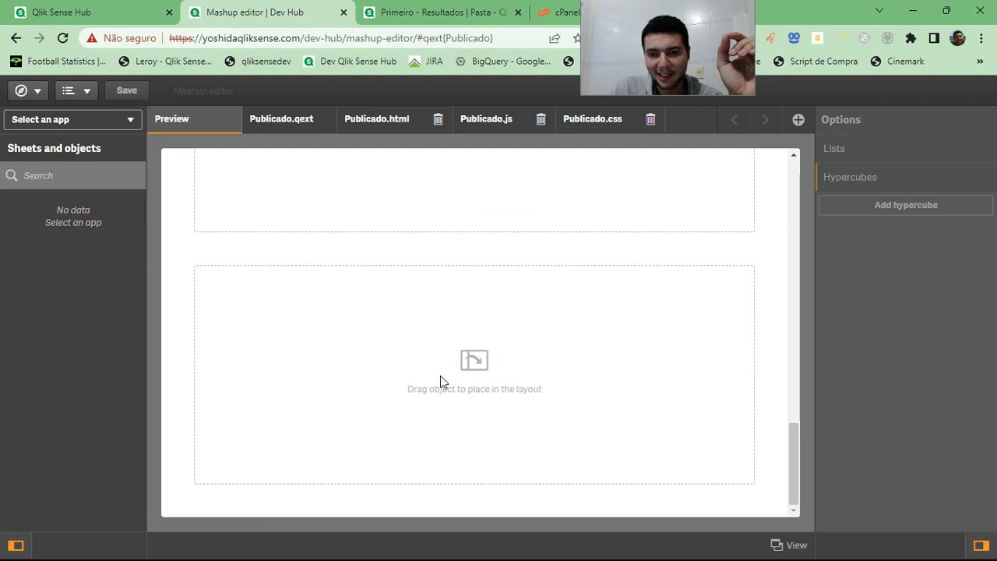
scroll(440, 379, up, 5)
click(395, 124)
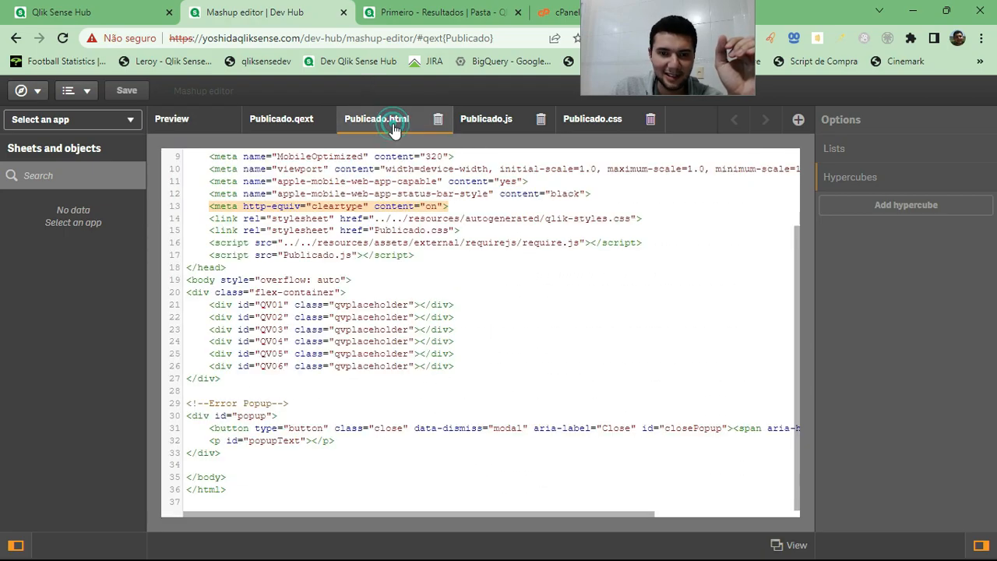
double_click(273, 305)
double_click(270, 317)
double_click(272, 329)
double_click(272, 341)
double_click(278, 305)
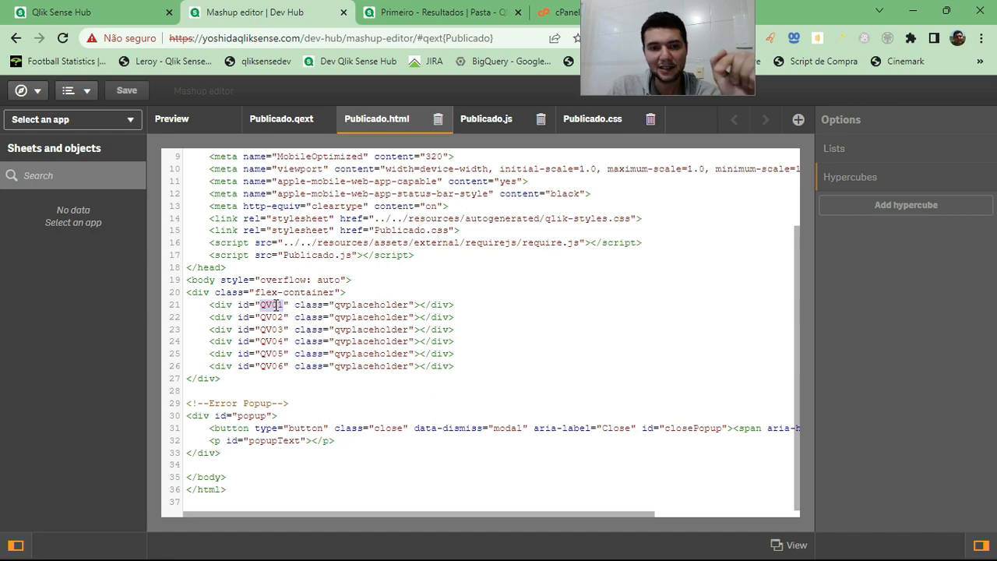
click(507, 125)
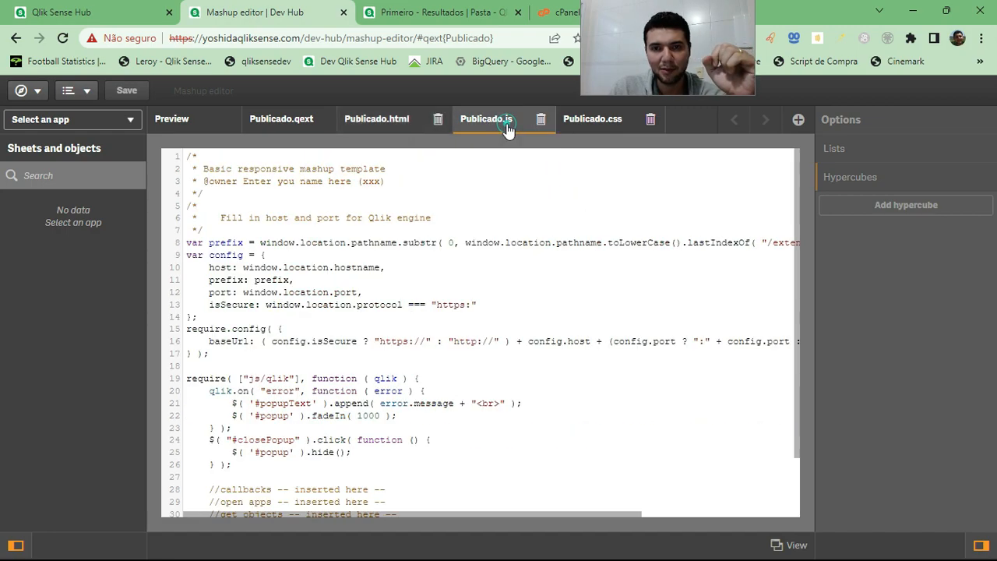
scroll(470, 401, down, 1)
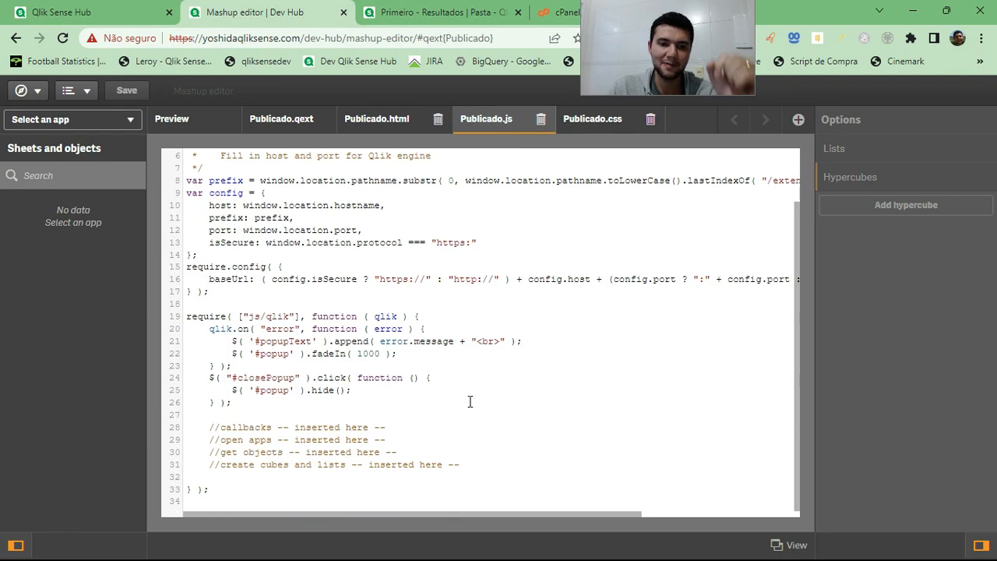
click(241, 407)
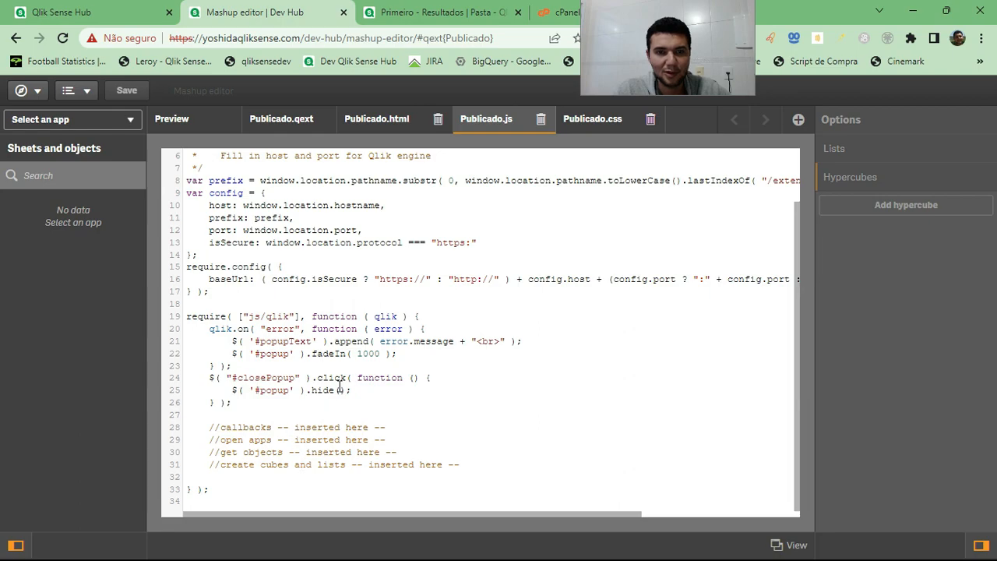
click(352, 124)
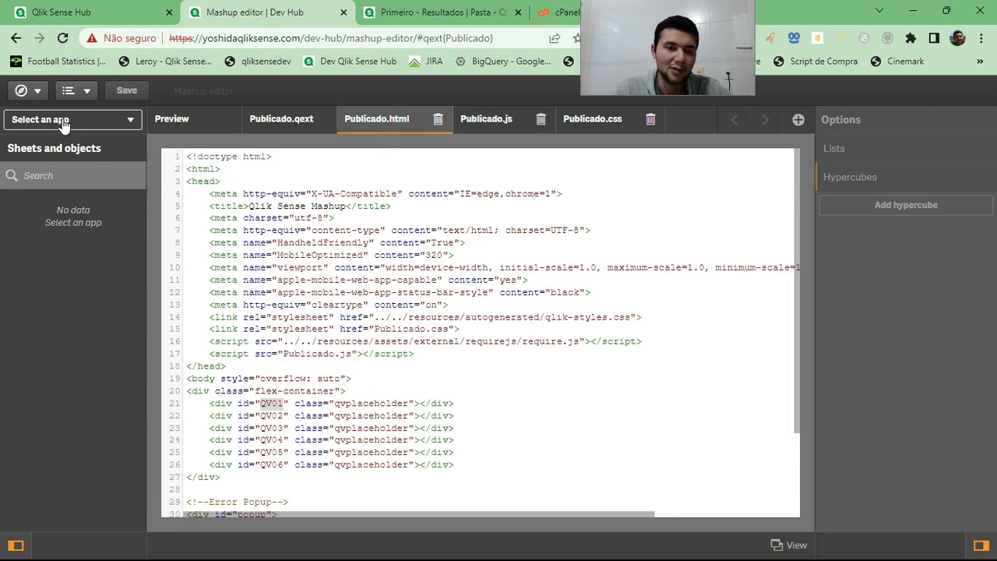
click(402, 22)
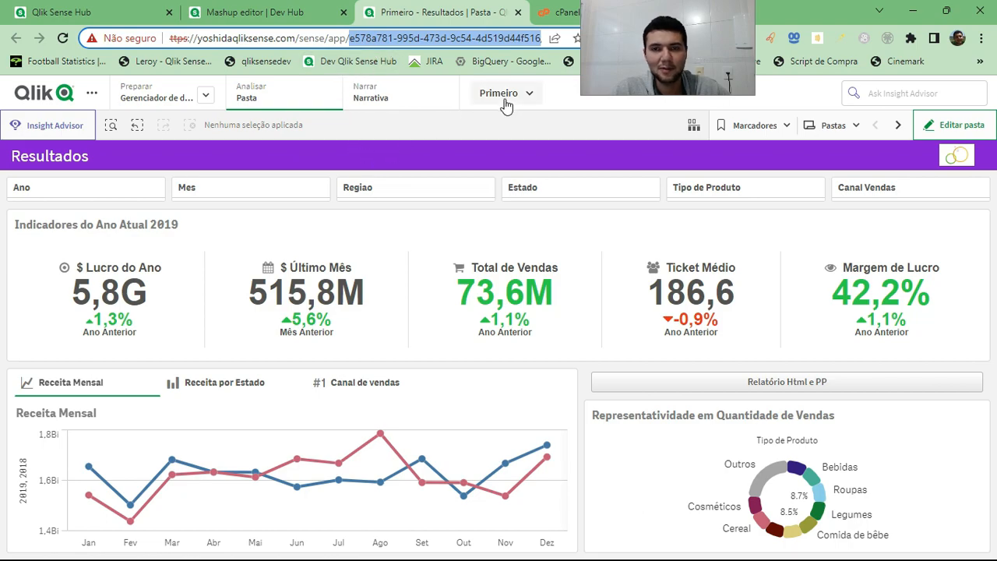
click(257, 13)
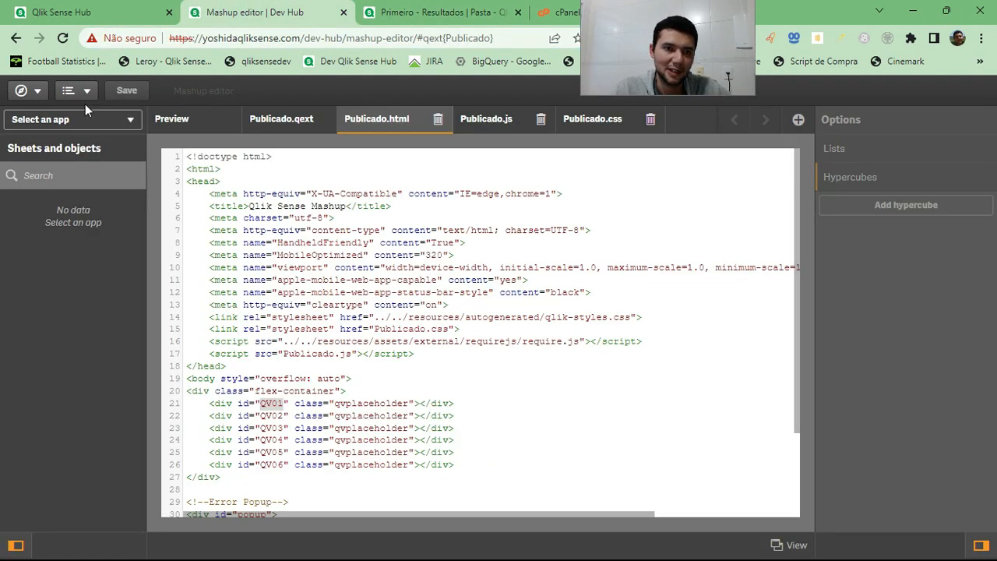
Step: Link the Primeiro app to the mashup and view the Publicado.js code
click(68, 121)
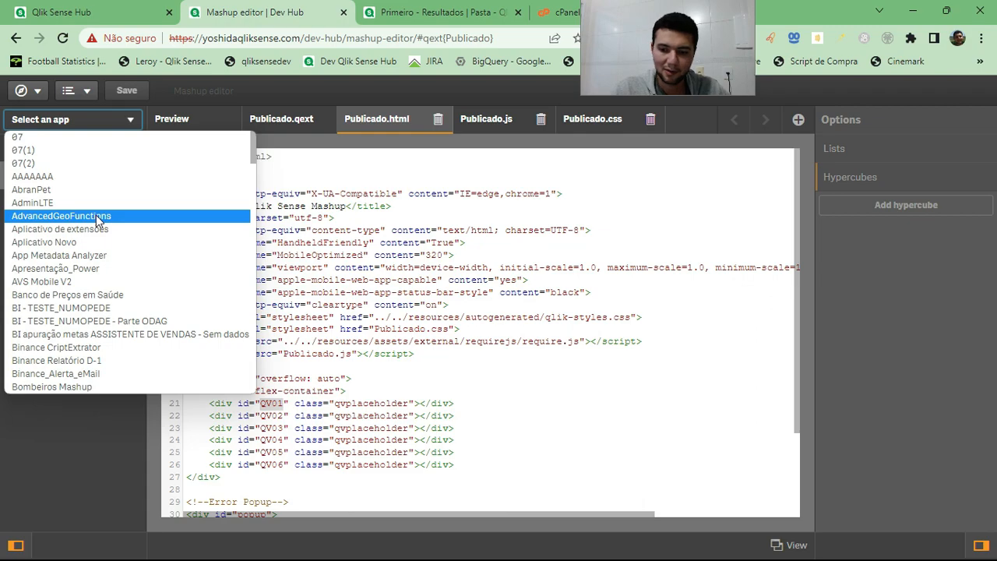
text(pri)
key(Return)
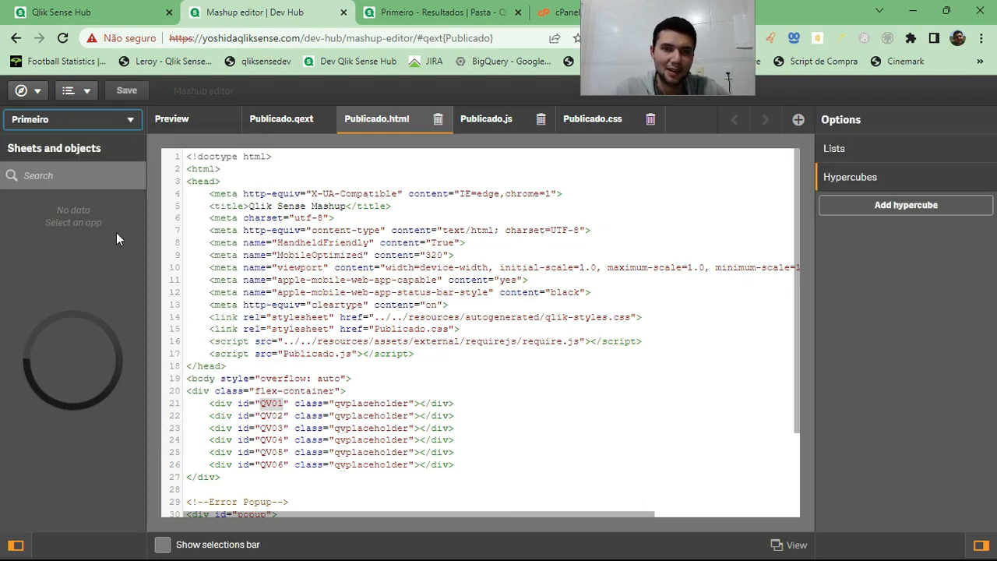
click(493, 126)
scroll(453, 367, down, 2)
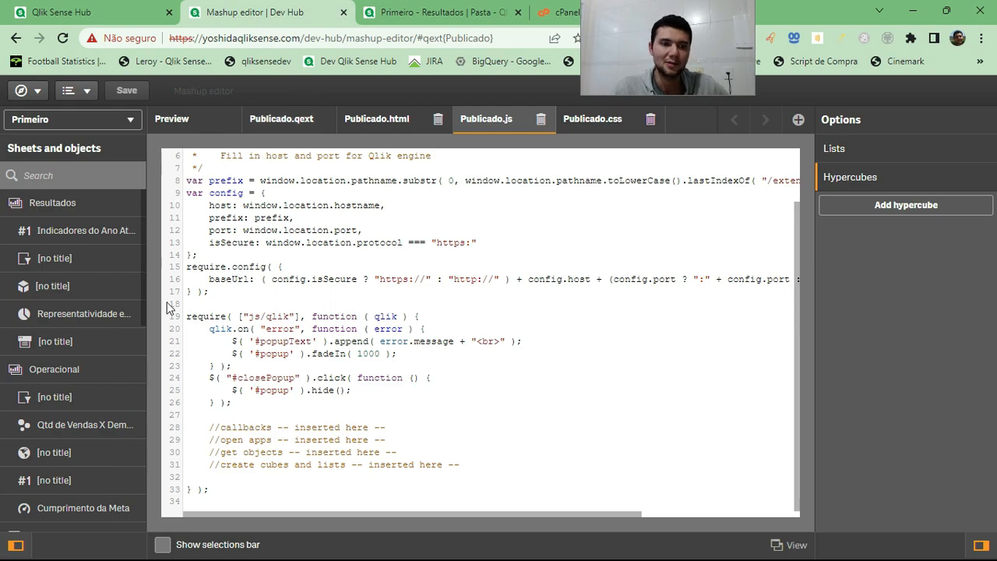
Step: Find the donut chart's object ID LBJyqDa under Compartilhar > Incorporar, then return to the mashup editor
click(411, 21)
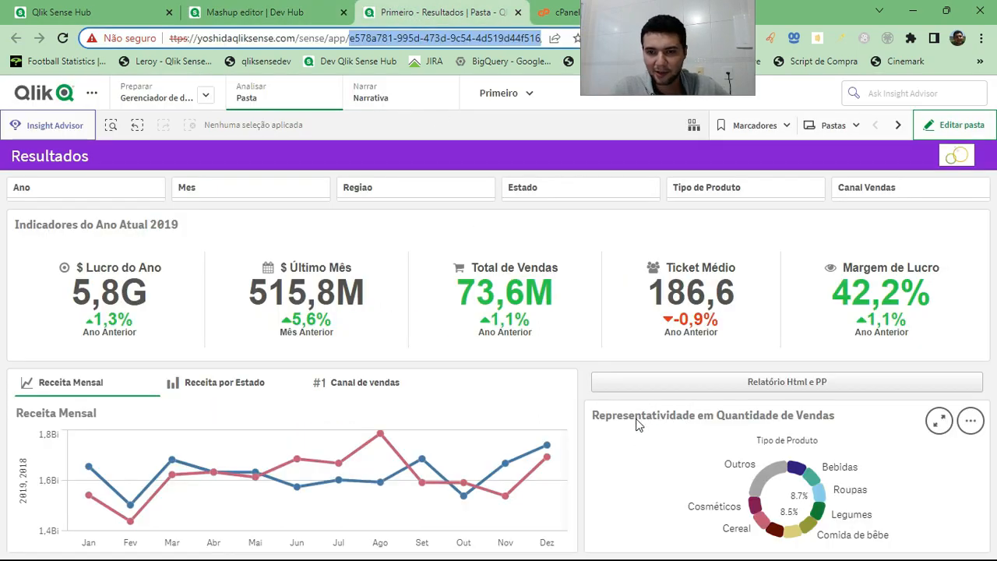
click(724, 465)
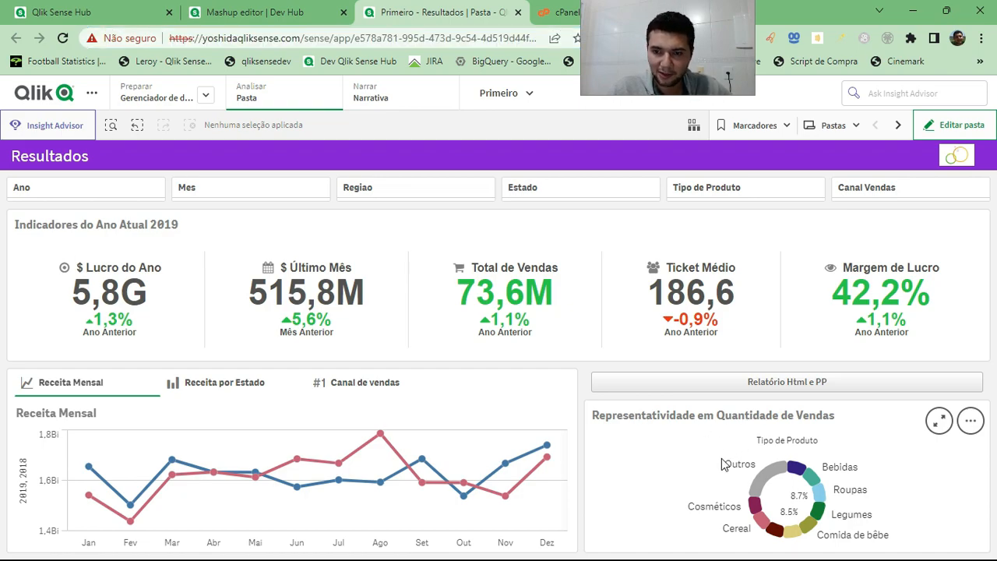
right_click(722, 464)
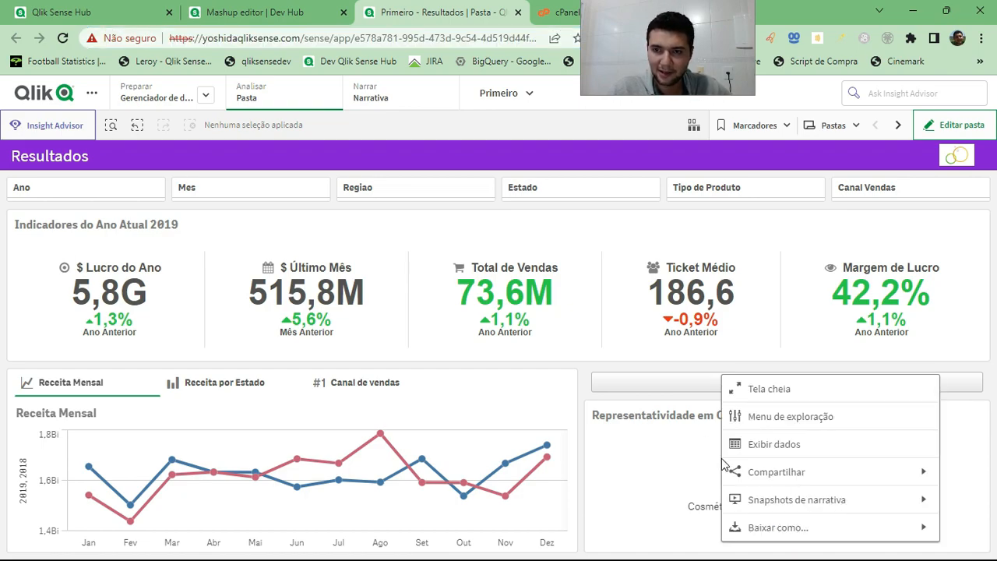
click(759, 472)
click(790, 418)
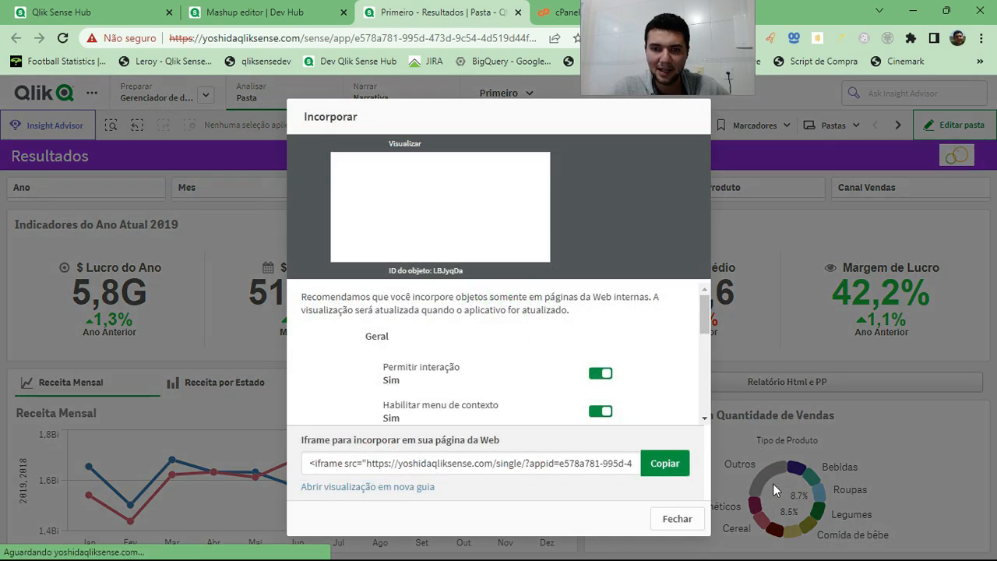
double_click(448, 271)
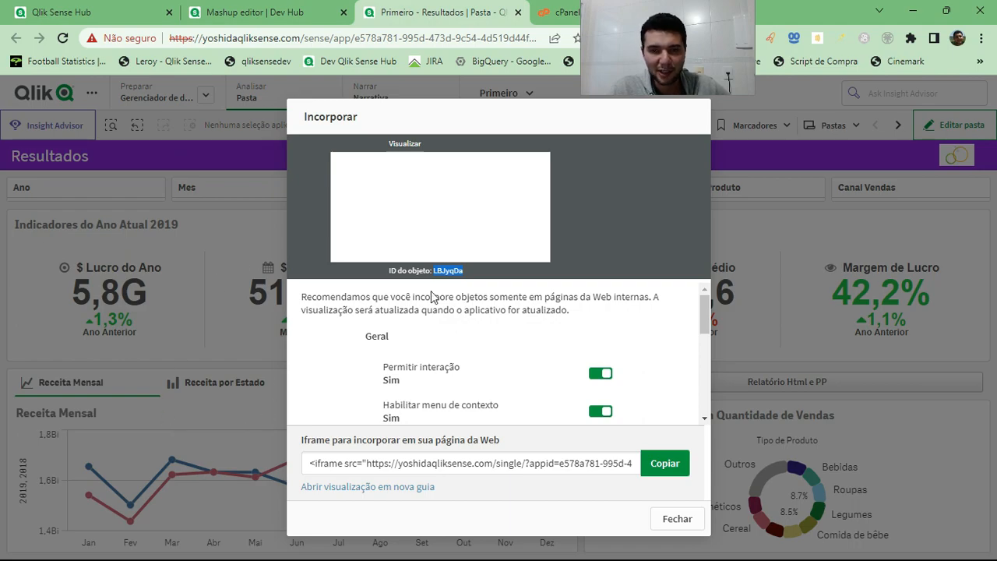
double_click(456, 271)
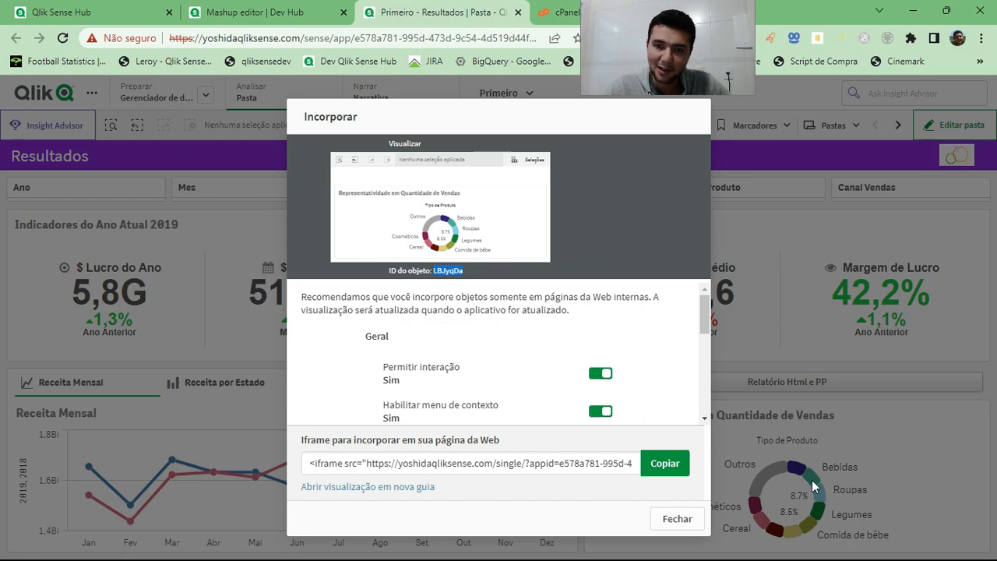
click(695, 518)
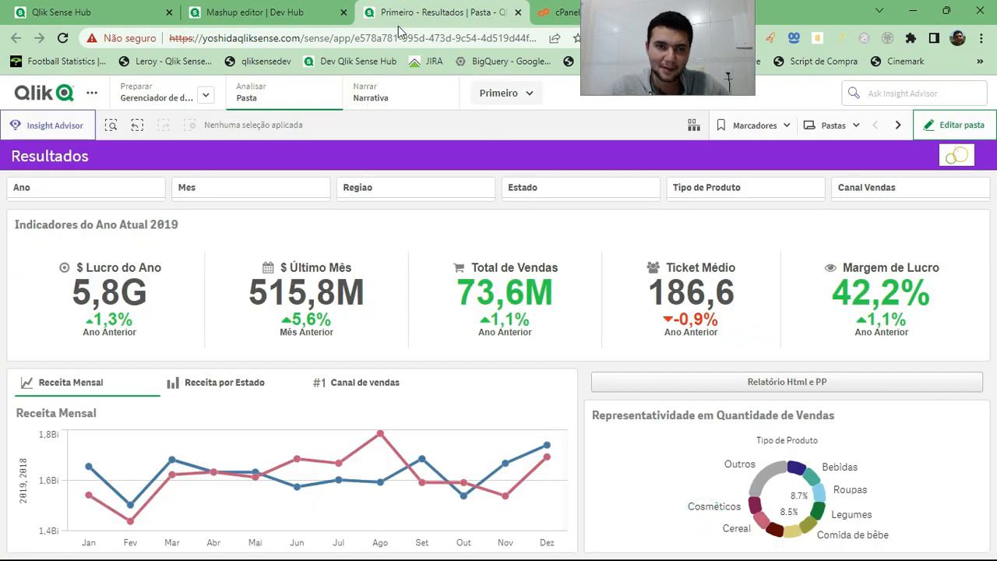
click(292, 17)
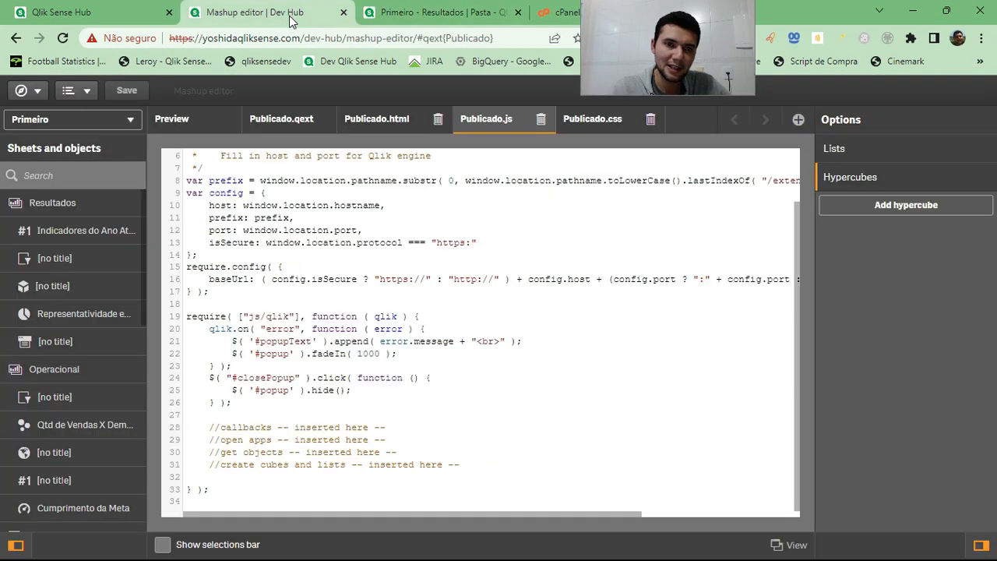
Step: In Preview, drop the Representatividade donut chart into QV01, save, and view Publicado.js
click(175, 117)
drag(41, 321, 375, 296)
key(ctrl+s)
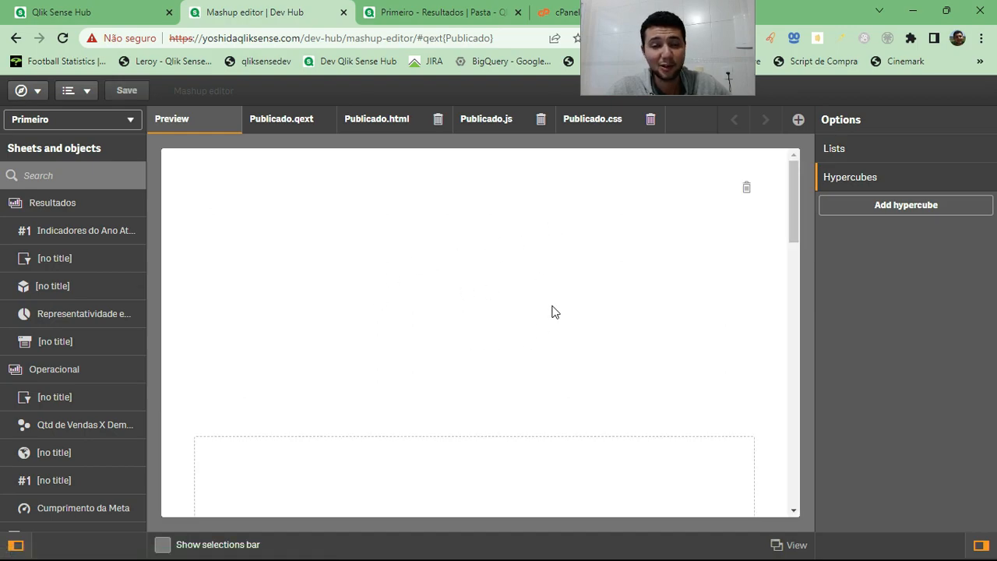
click(494, 120)
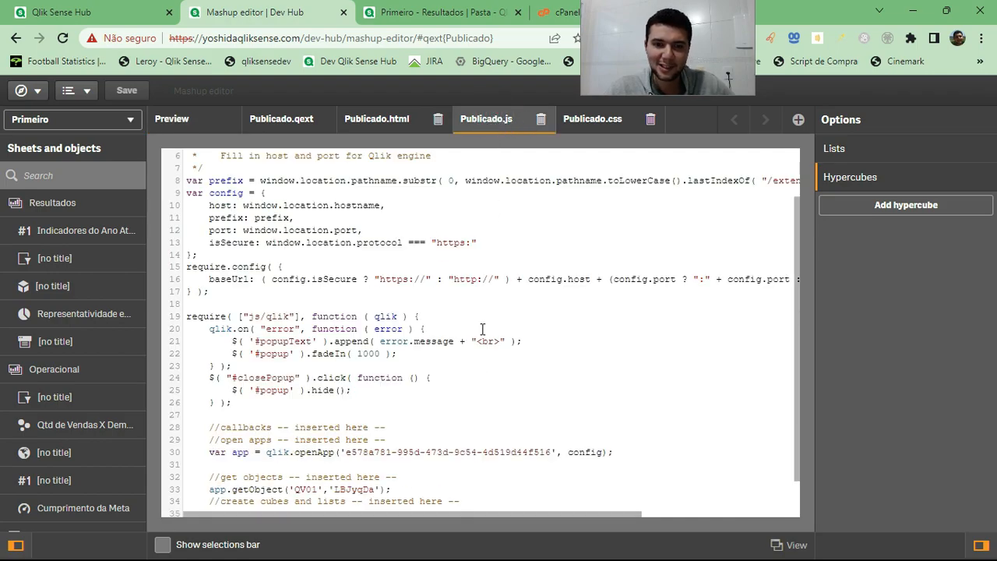
Step: Compare the openApp ID on line 30 with the app ID in the Qlik sheet URL
scroll(482, 329, down, 1)
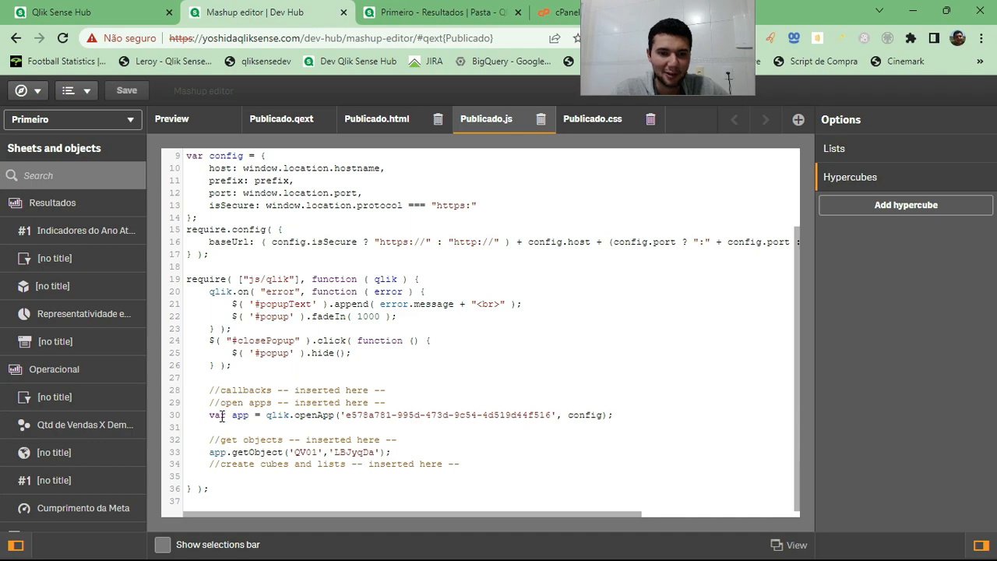
click(324, 414)
drag(368, 414, 536, 414)
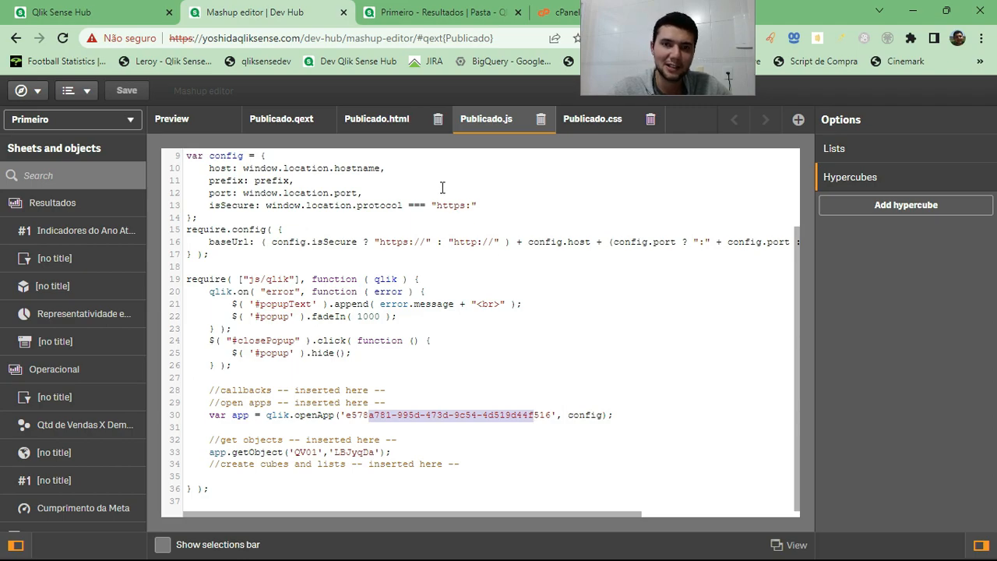
click(438, 8)
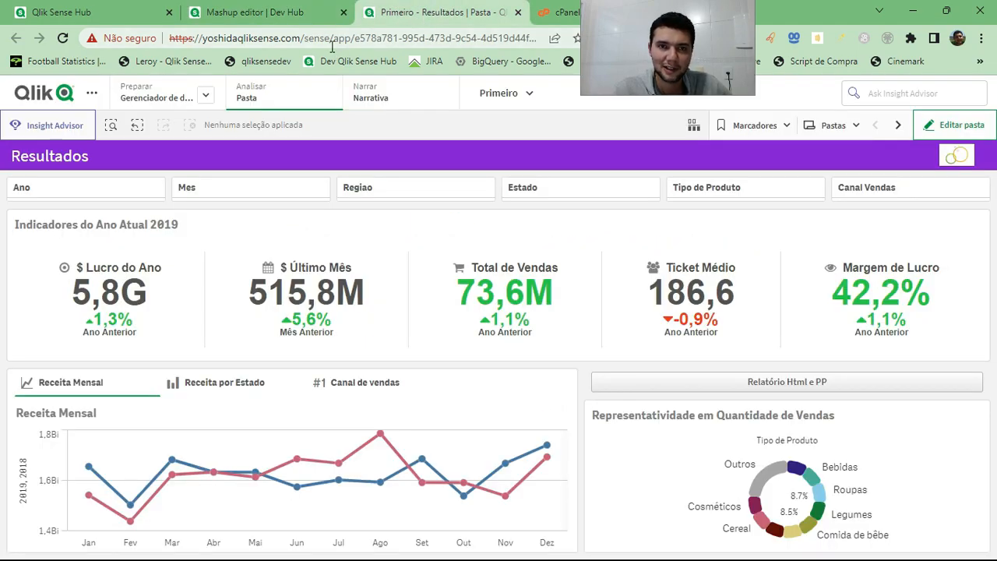
drag(353, 39, 504, 40)
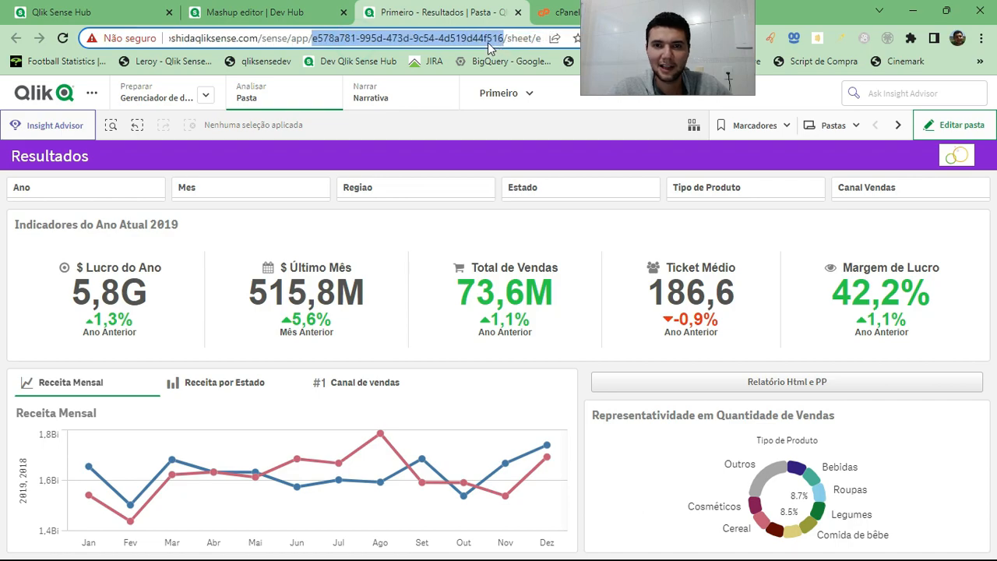
click(292, 13)
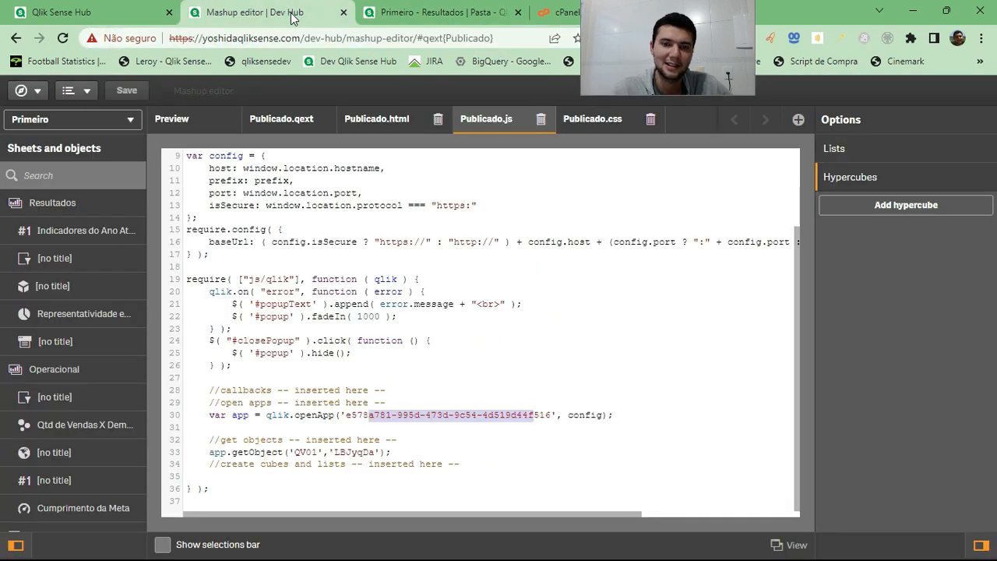
click(536, 419)
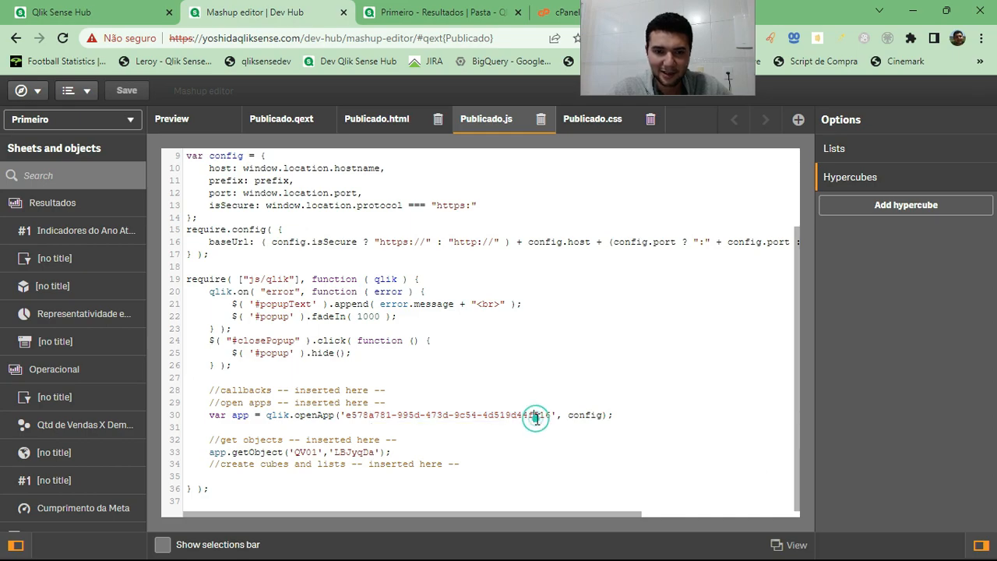
Step: Point out QV01 and LBJyqDa in getObject and the matching QV01 div in Publicado.html
click(620, 418)
click(265, 454)
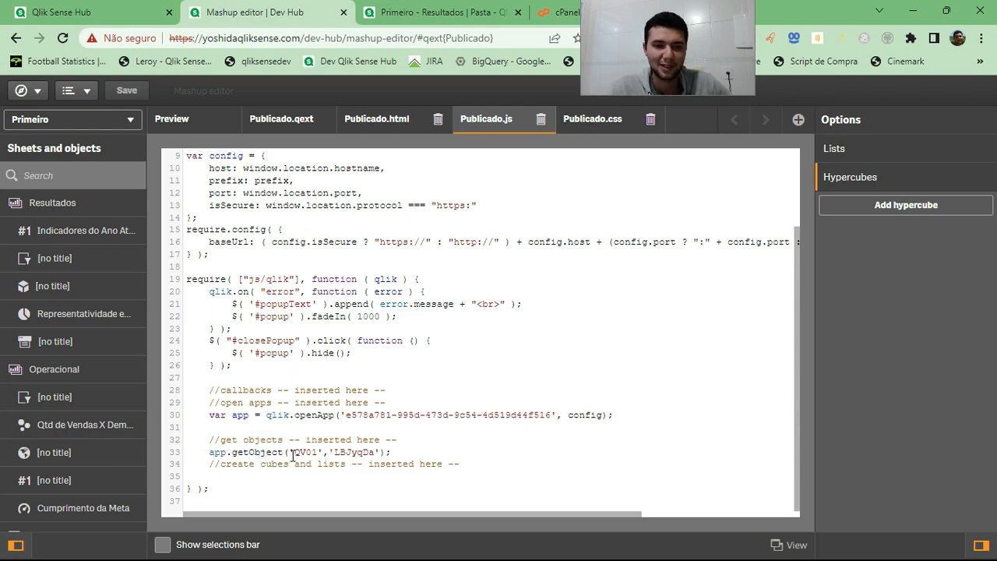
double_click(306, 452)
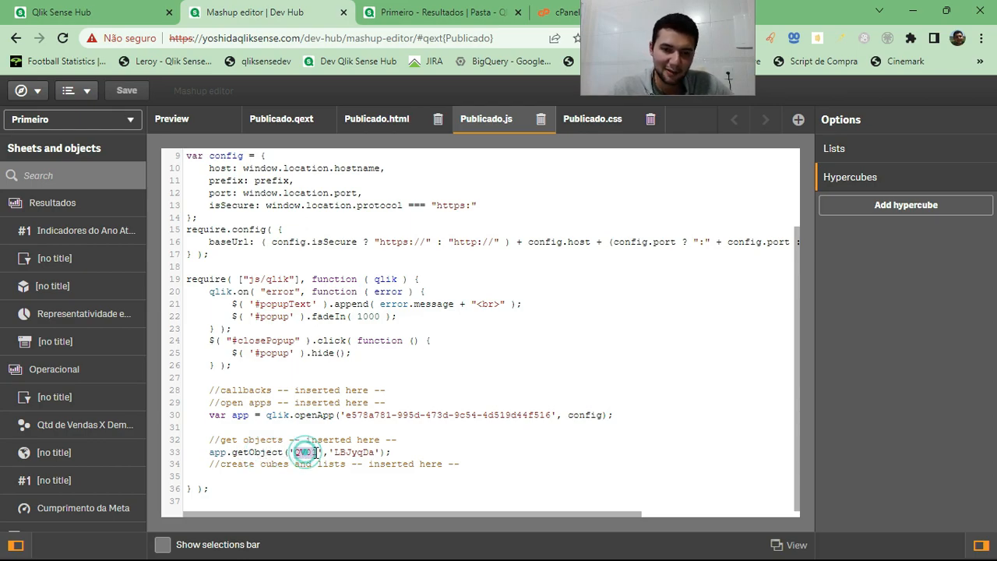
double_click(354, 452)
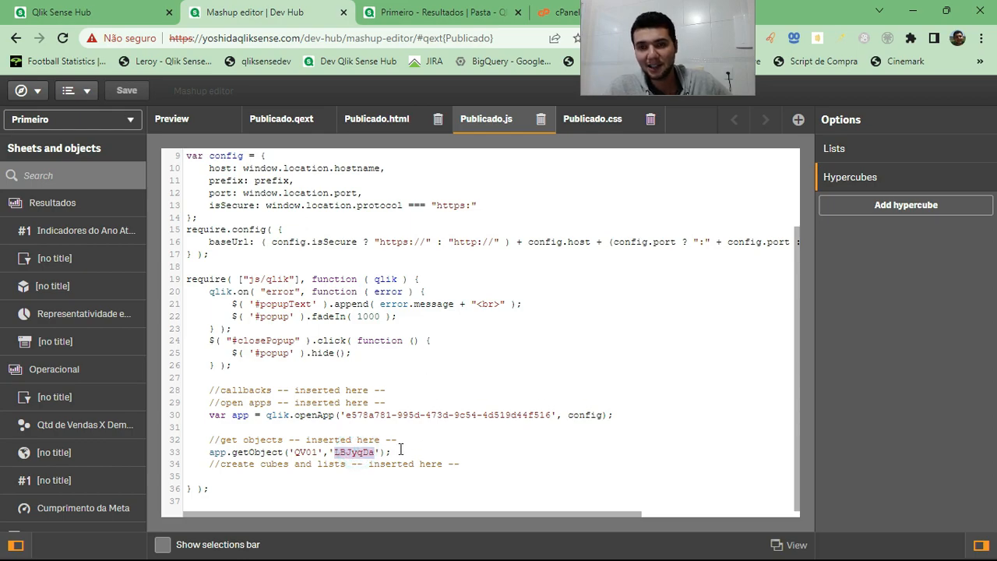
double_click(306, 452)
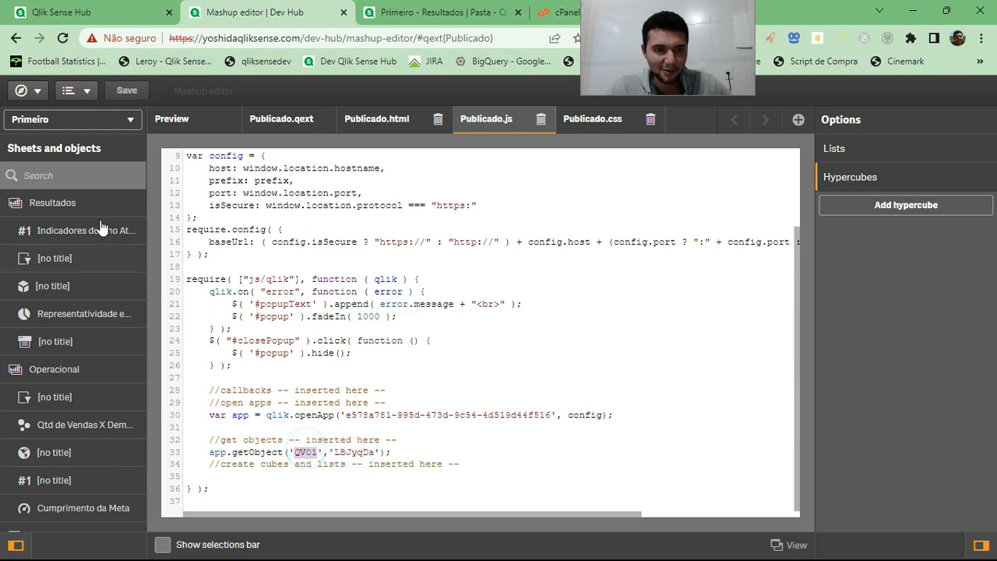
click(376, 119)
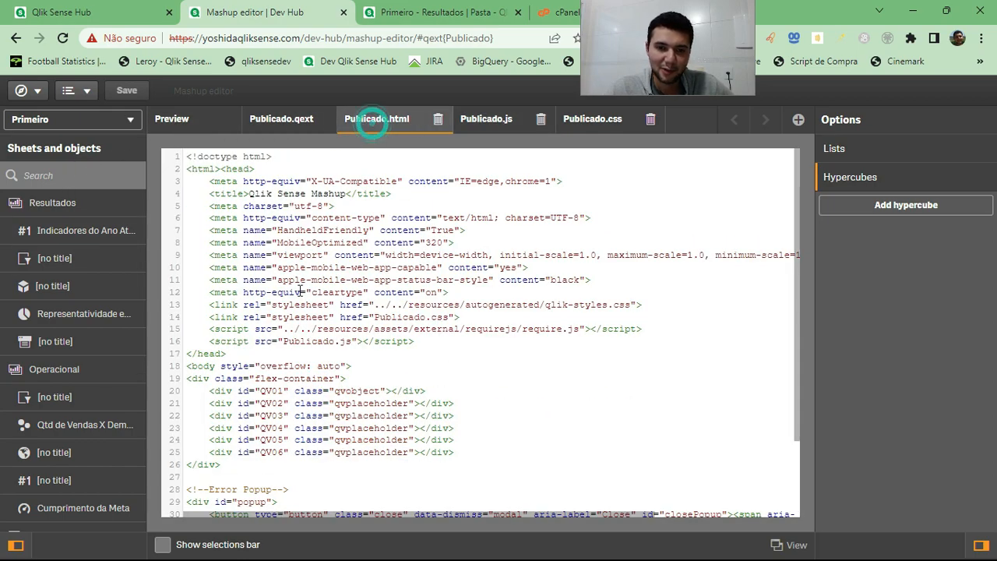
double_click(268, 392)
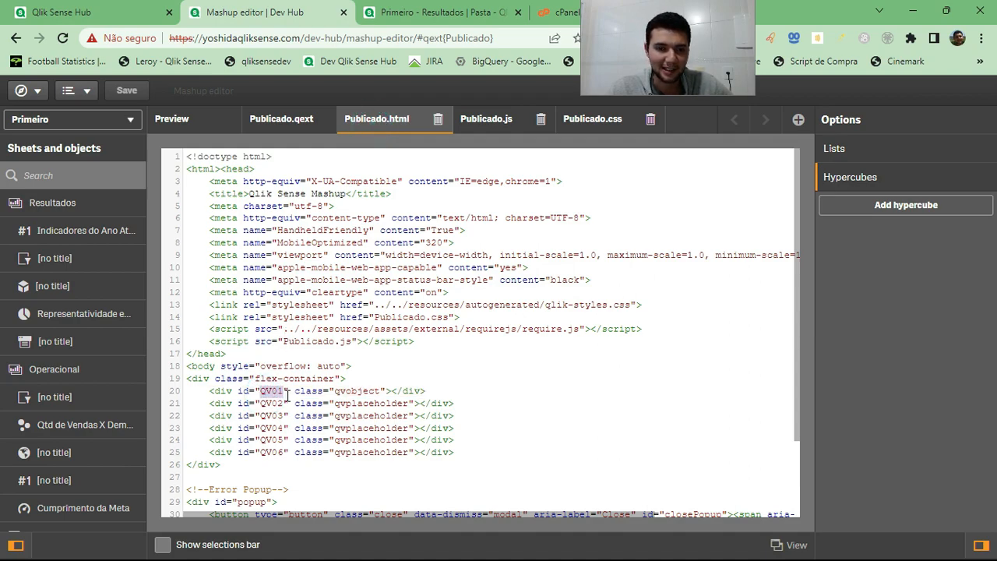
click(320, 391)
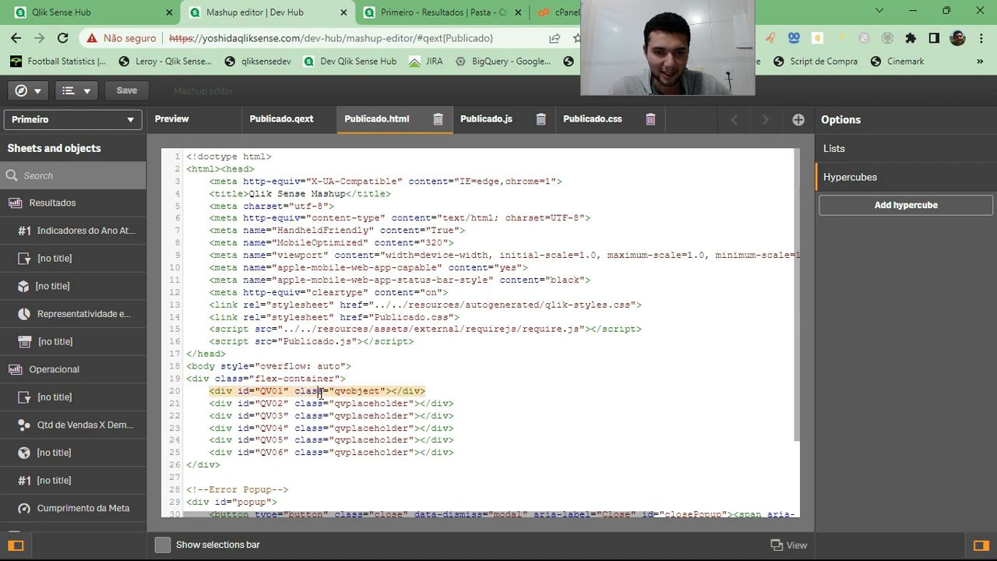
click(265, 393)
Step: Back in Publicado.js, replace the last digit of the getObject QV01 id with 2
click(487, 118)
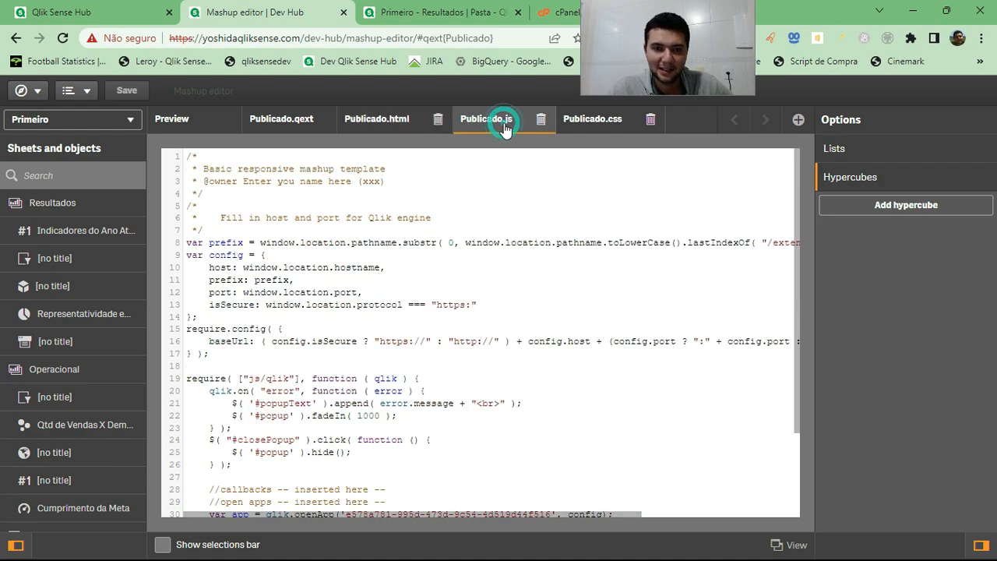
scroll(332, 441, down, 2)
scroll(332, 441, down, 2)
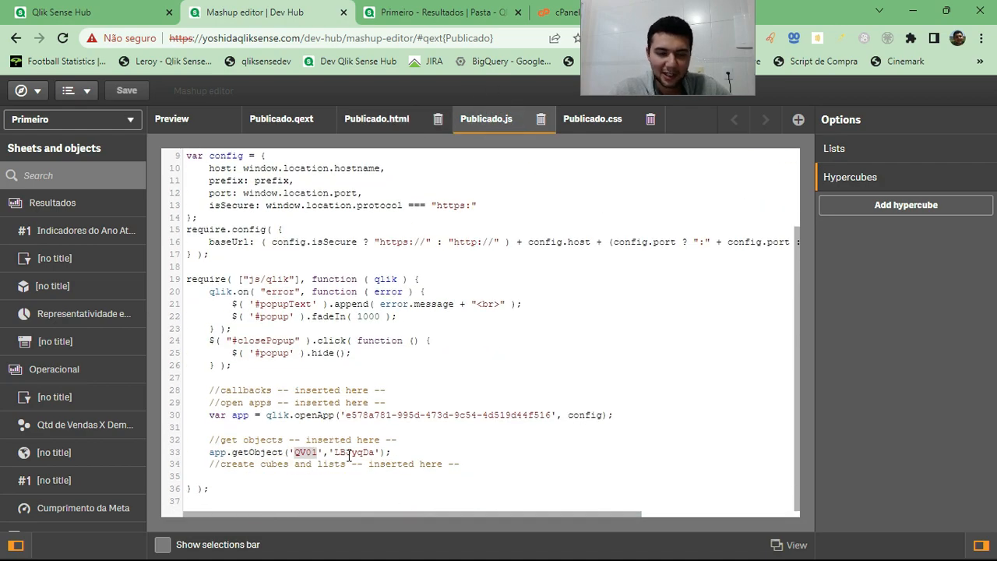
double_click(351, 454)
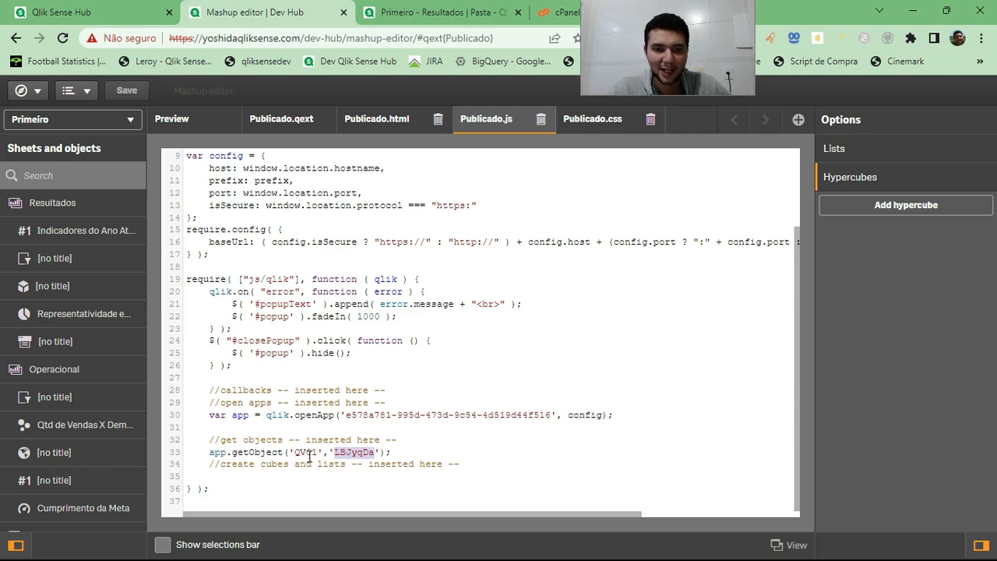
click(317, 453)
key(BackSpace)
text(2)
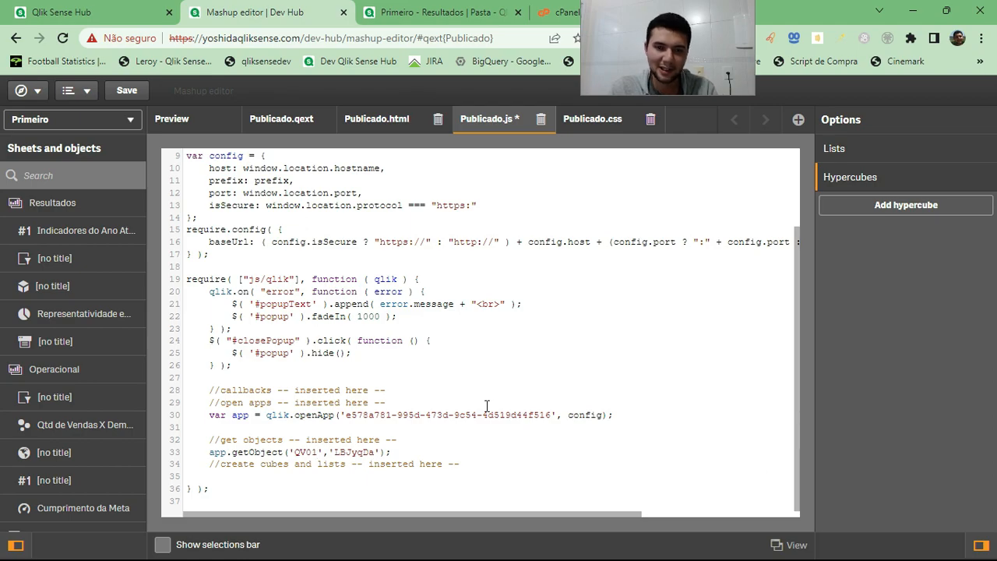
Step: Save Publicado.js, delete the QV02–QV06 divs from Publicado.html and save, then preview and open the mashup
key(ctrl+s)
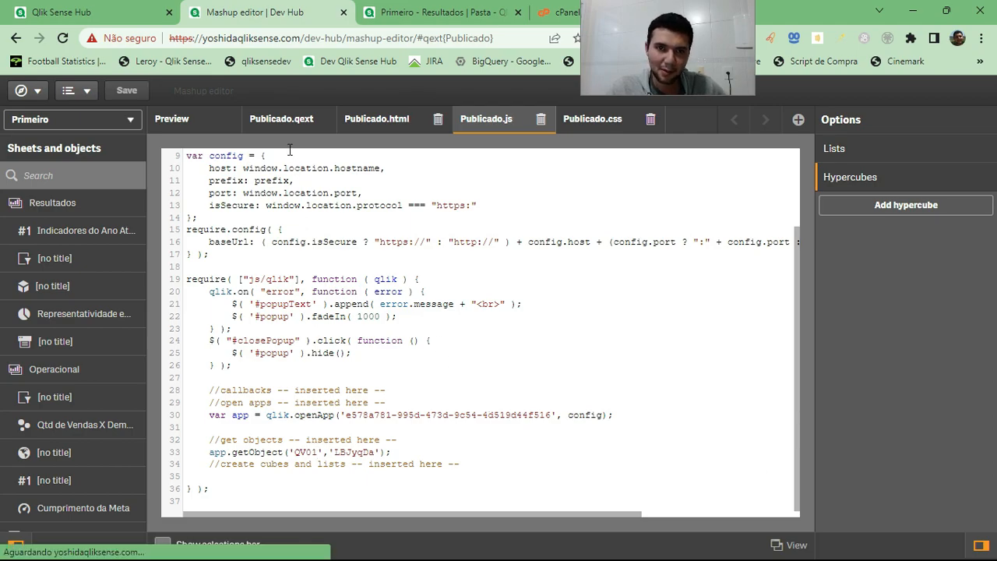
click(378, 119)
click(208, 405)
click(208, 405)
key(shift+Down)
key(shift+Down)
key(shift+Down)
key(shift+Down)
key(shift+End)
key(BackSpace)
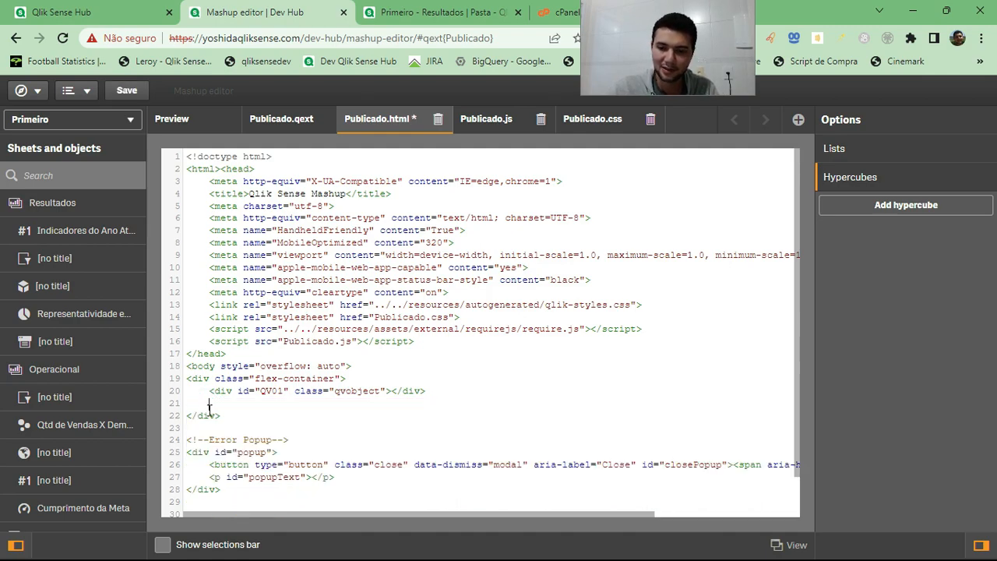
key(BackSpace)
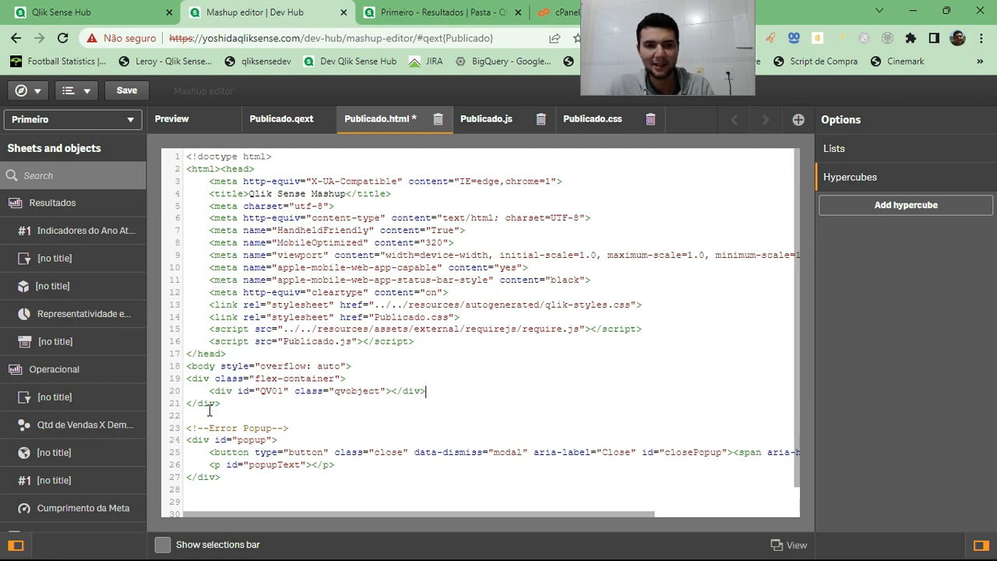
key(ctrl+s)
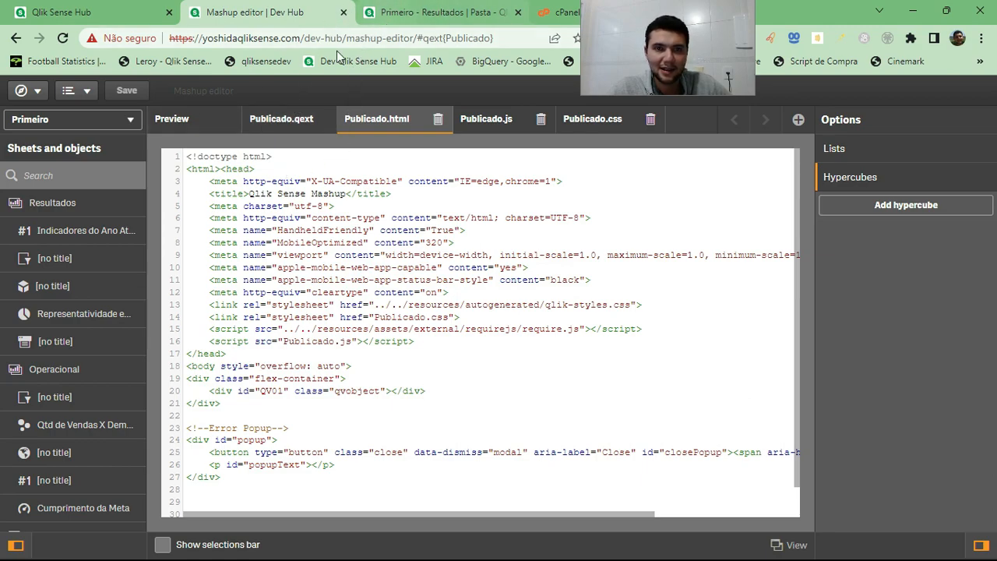
click(195, 124)
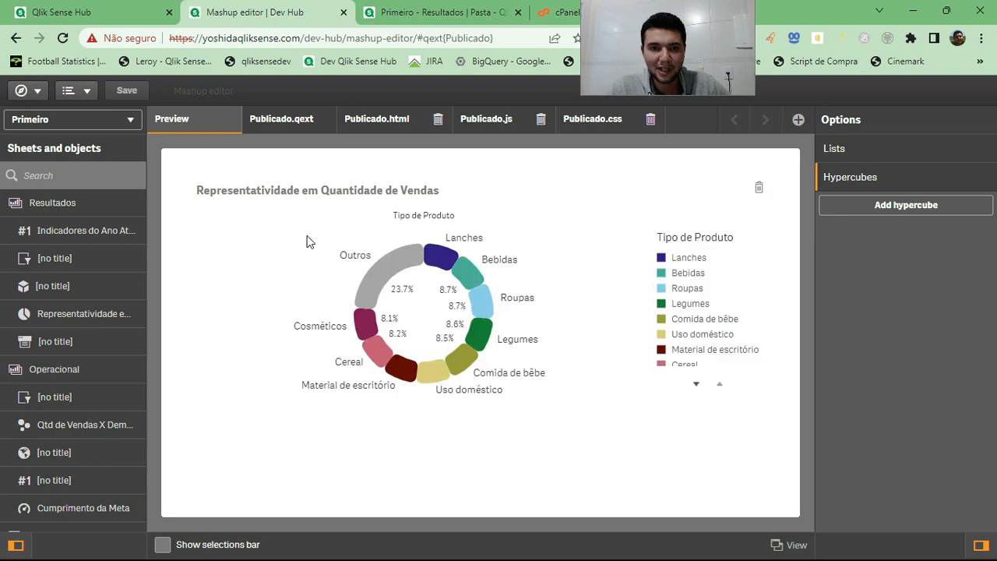
click(789, 544)
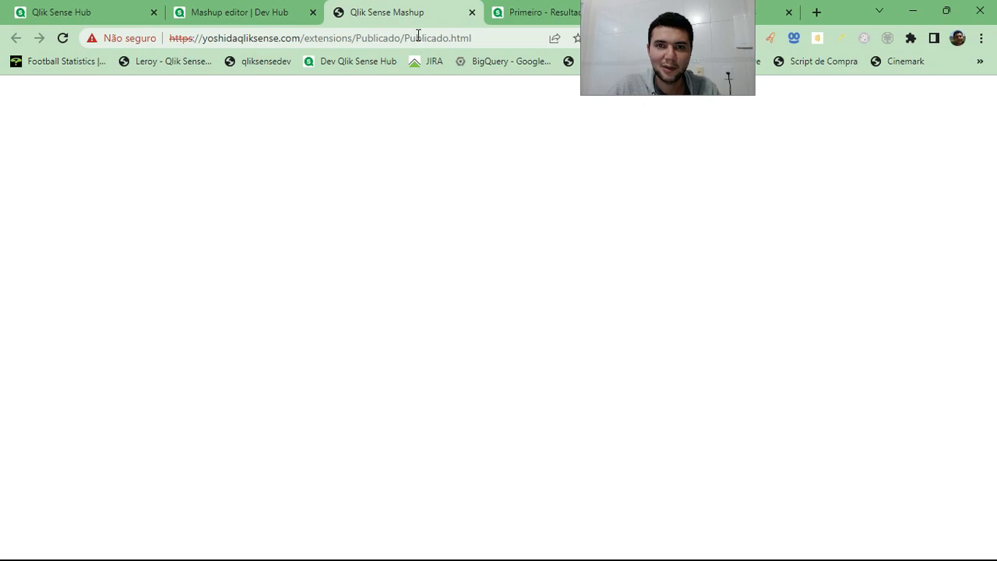
Step: Highlight the host, folder and Publicado.html parts of the mashup page's address
drag(421, 38, 483, 38)
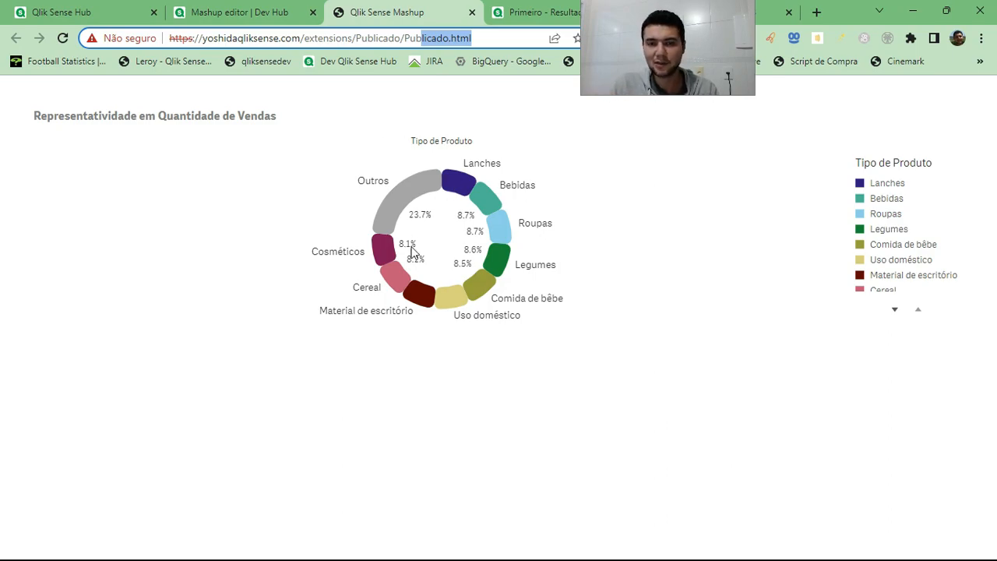
mouse_move(460, 275)
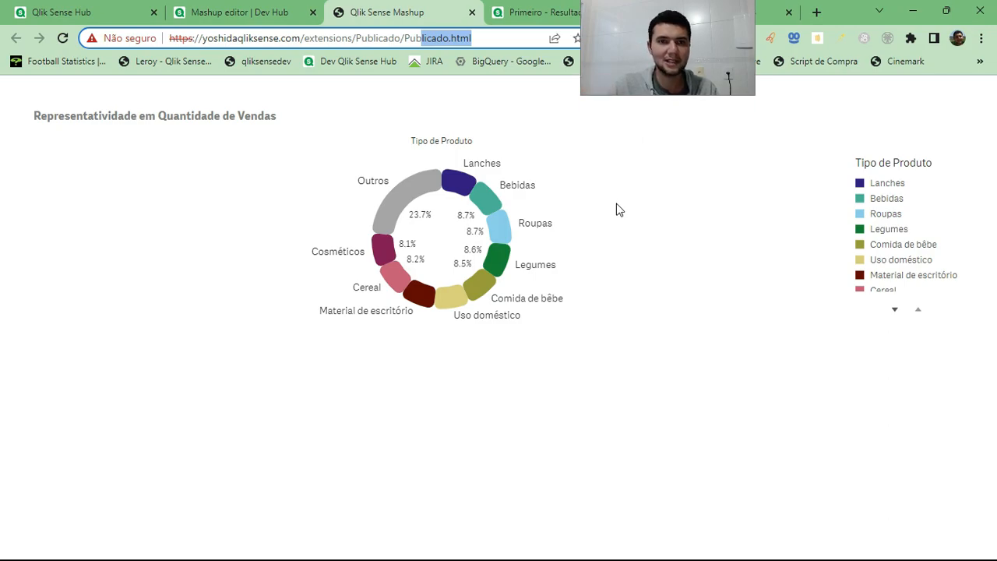
drag(249, 38, 501, 71)
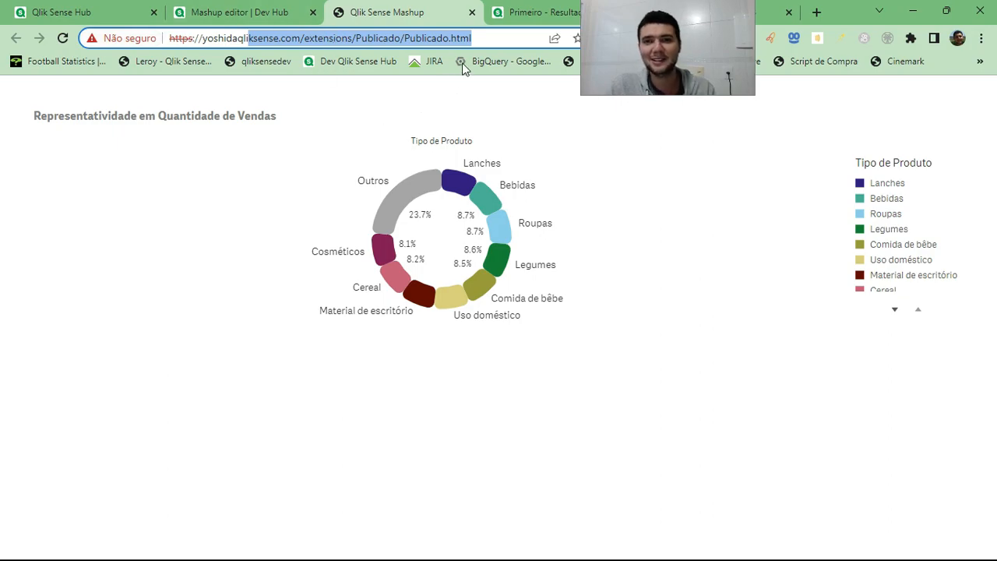
click(480, 38)
drag(442, 38, 367, 38)
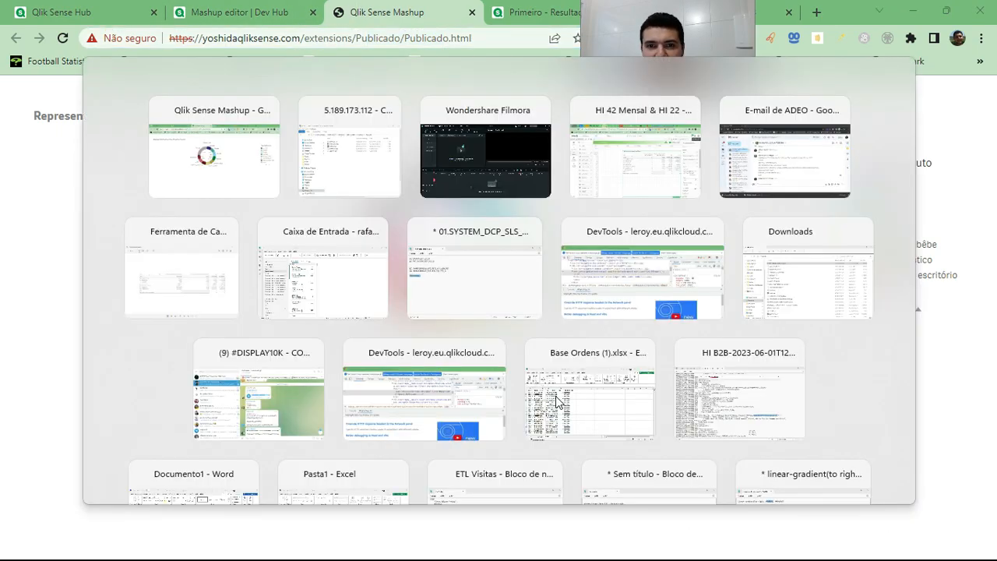
Step: Select Publicado.css, .html and .js in the remote Explorer, then return to the donut chart page
key(alt+Tab)
key(alt+Tab)
key(alt+Tab)
key(alt+Tab)
key(alt+Tab)
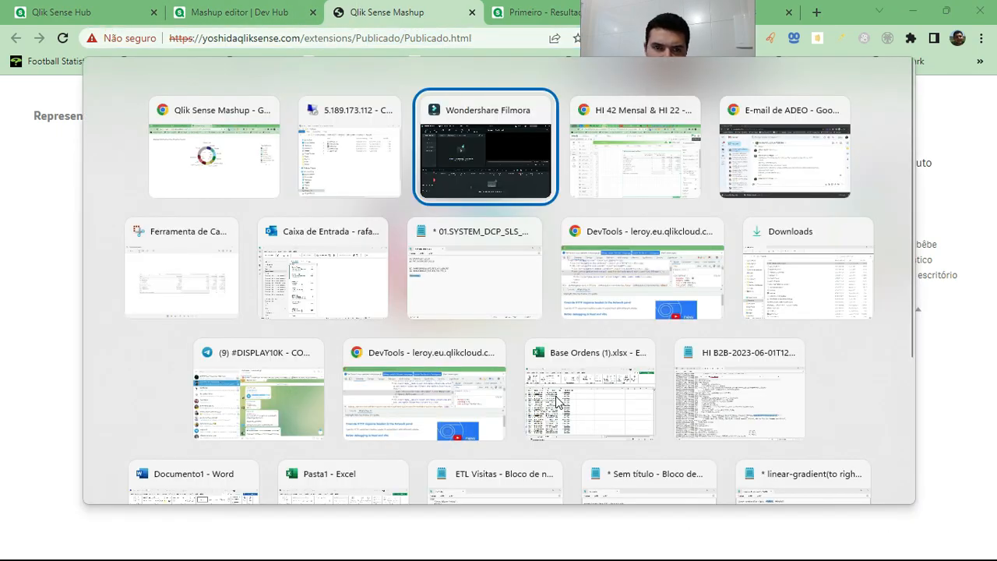
key(alt+shift+Tab)
key(alt+shift+Tab)
key(alt+shift+Tab)
key(alt+shift+Tab)
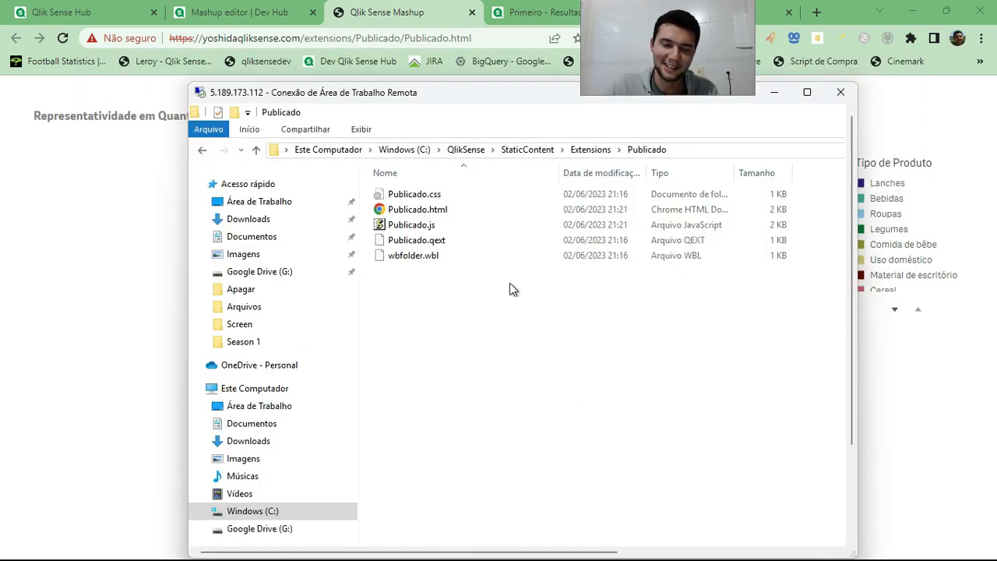
click(415, 196)
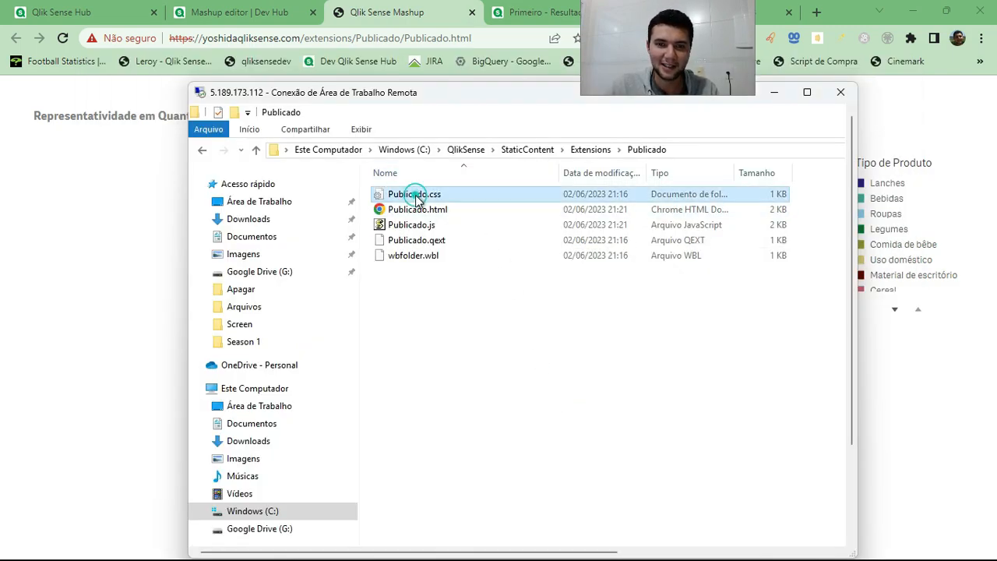
key(shift+Down)
key(shift+Down)
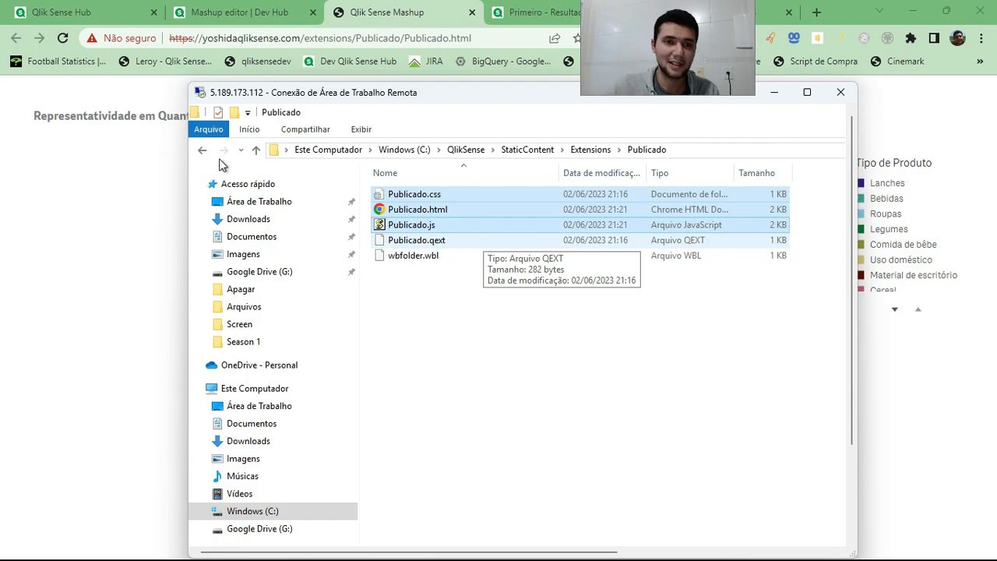
click(122, 191)
click(120, 186)
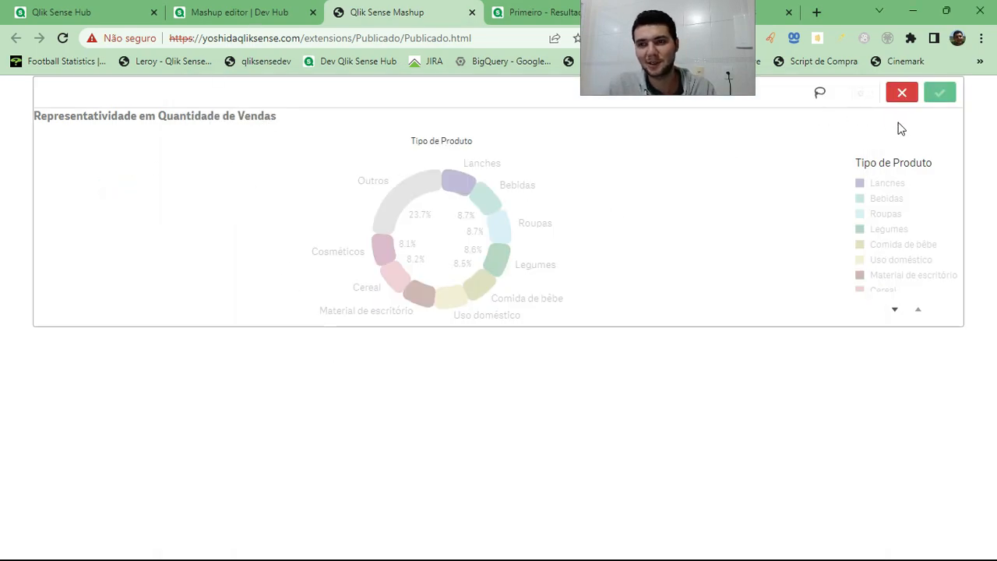
Step: Cancel the pending selection on the donut chart
click(902, 93)
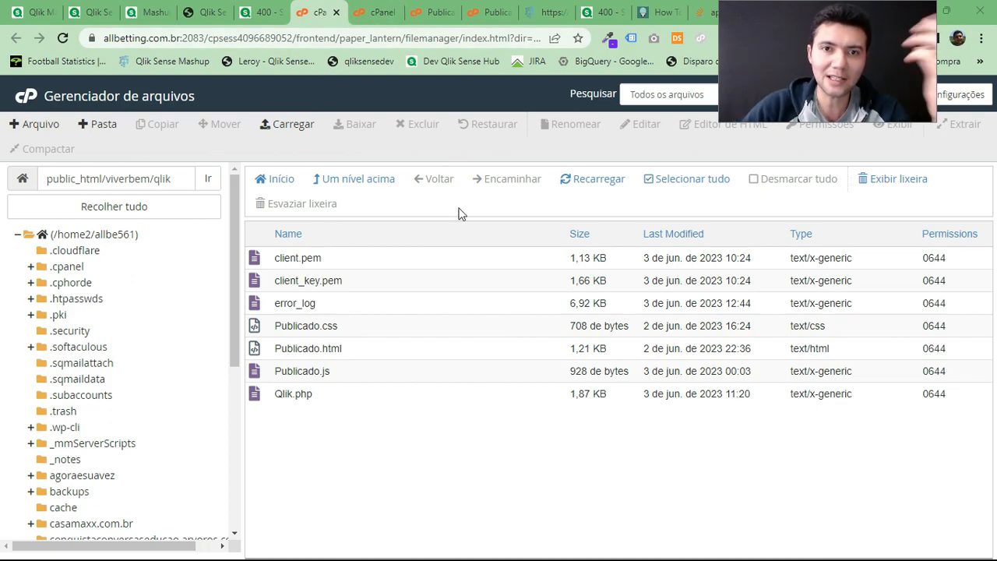
click(383, 11)
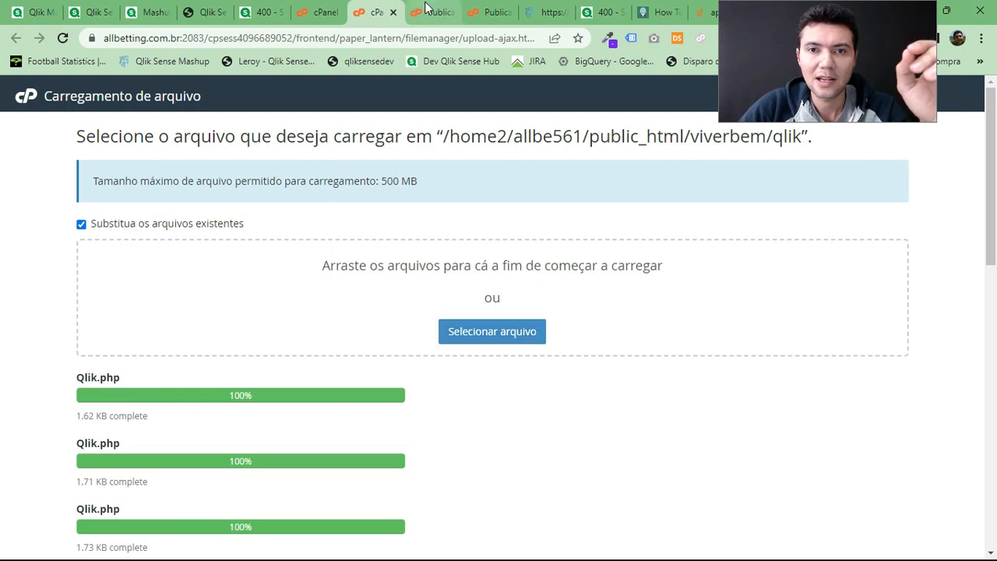
click(433, 12)
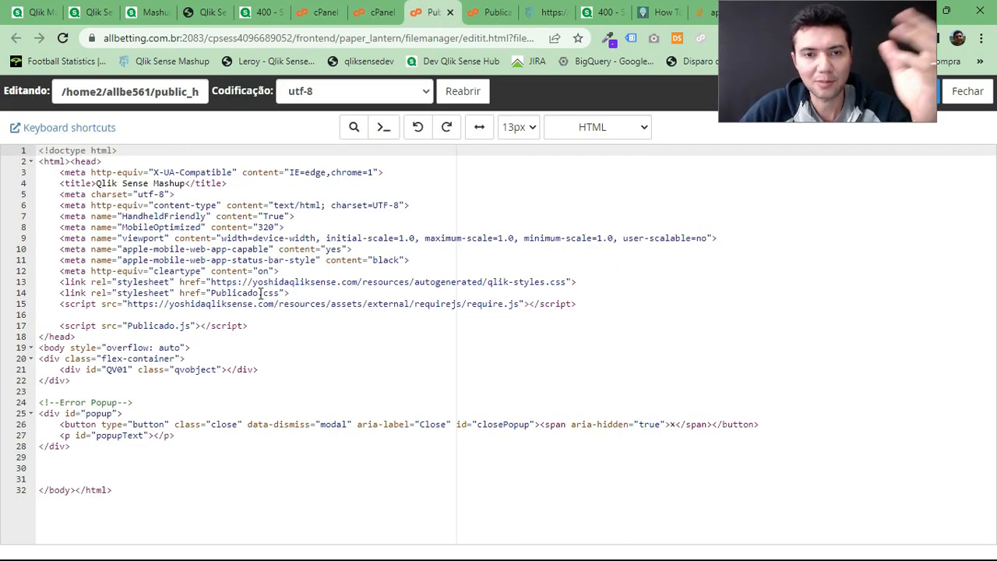
double_click(147, 283)
drag(237, 283, 541, 283)
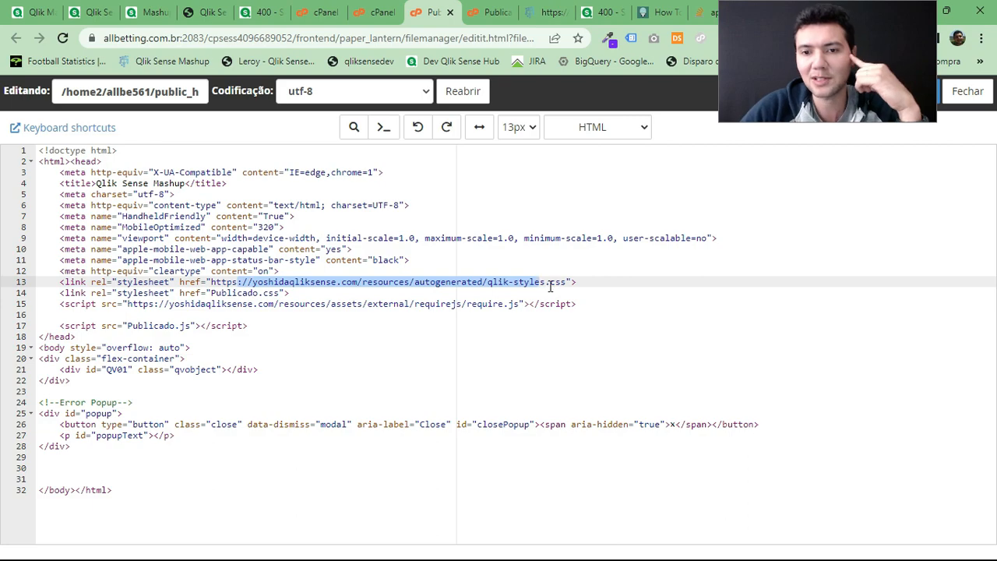
click(564, 283)
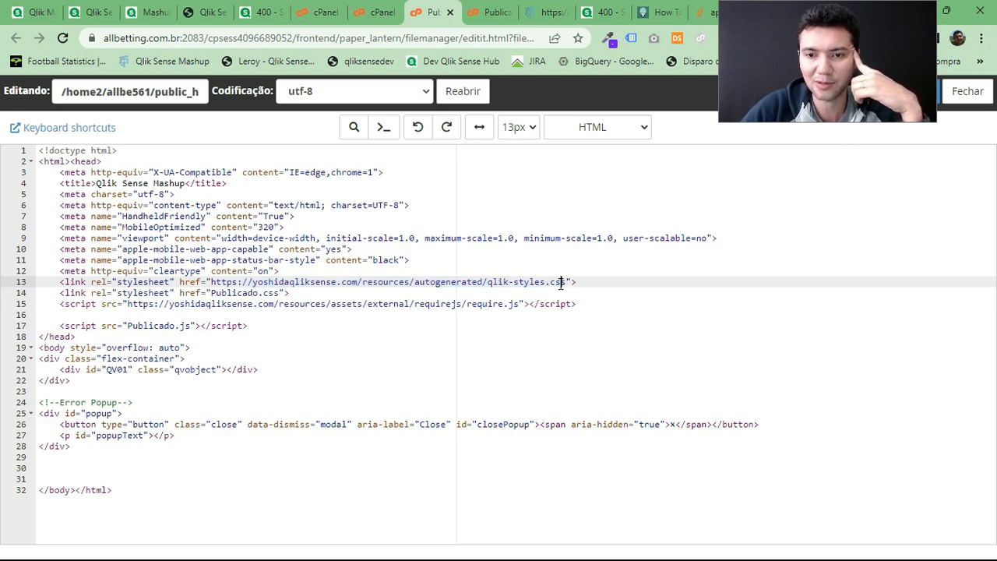
click(212, 283)
drag(212, 282, 363, 282)
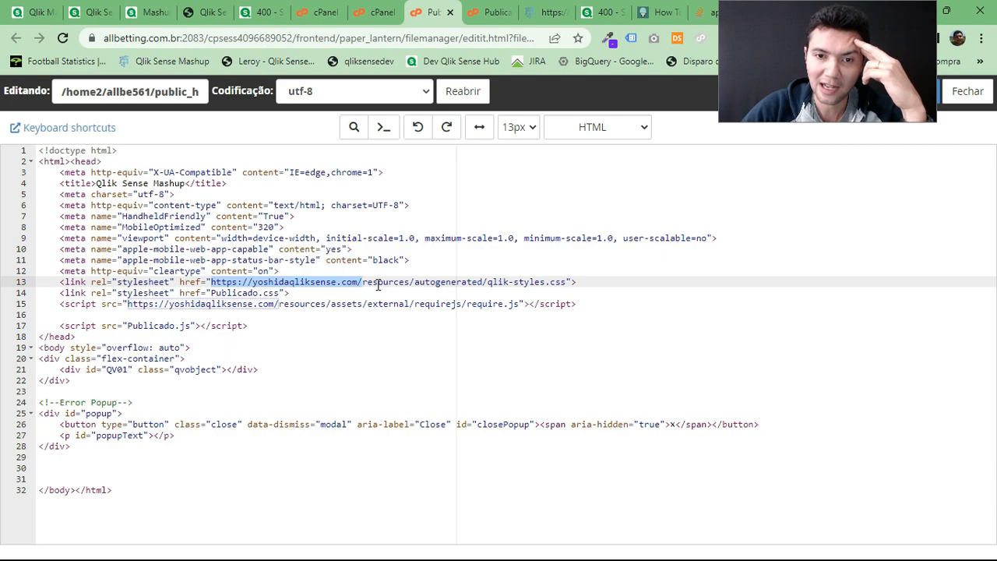
Step: Highlight the yoshidaqliksense.com address in the require.js line 15, then open Publicado.js
double_click(491, 304)
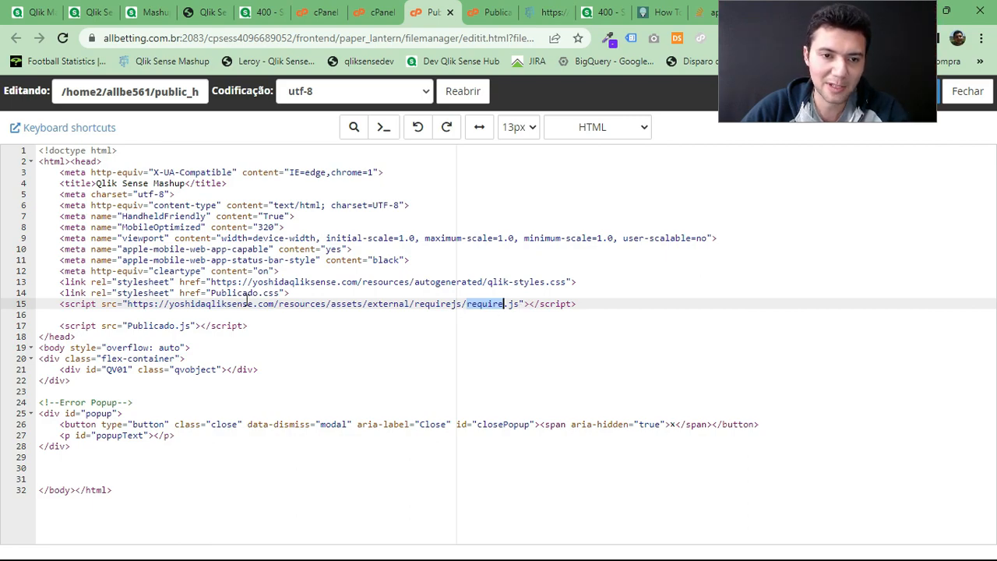
drag(169, 303, 282, 304)
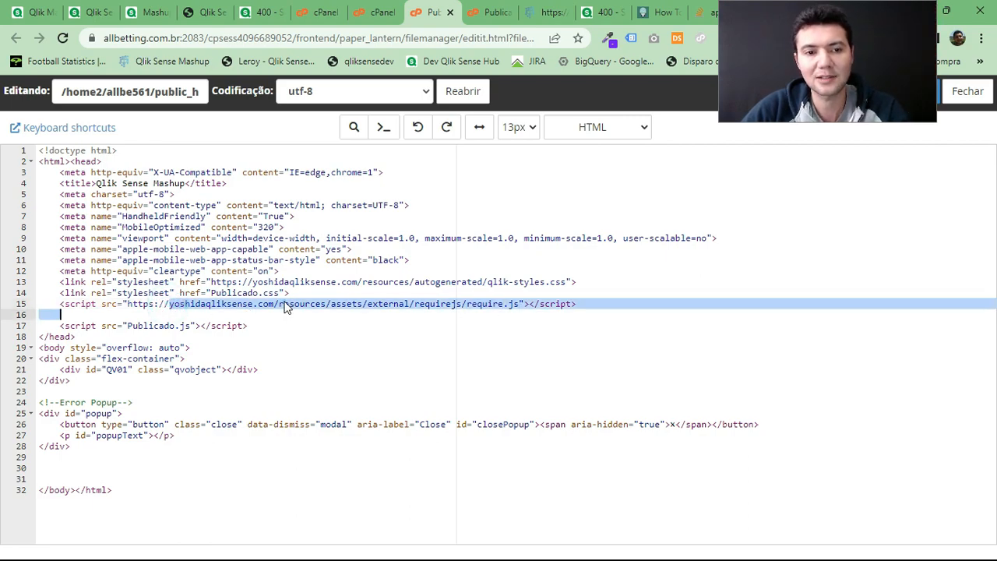
click(284, 303)
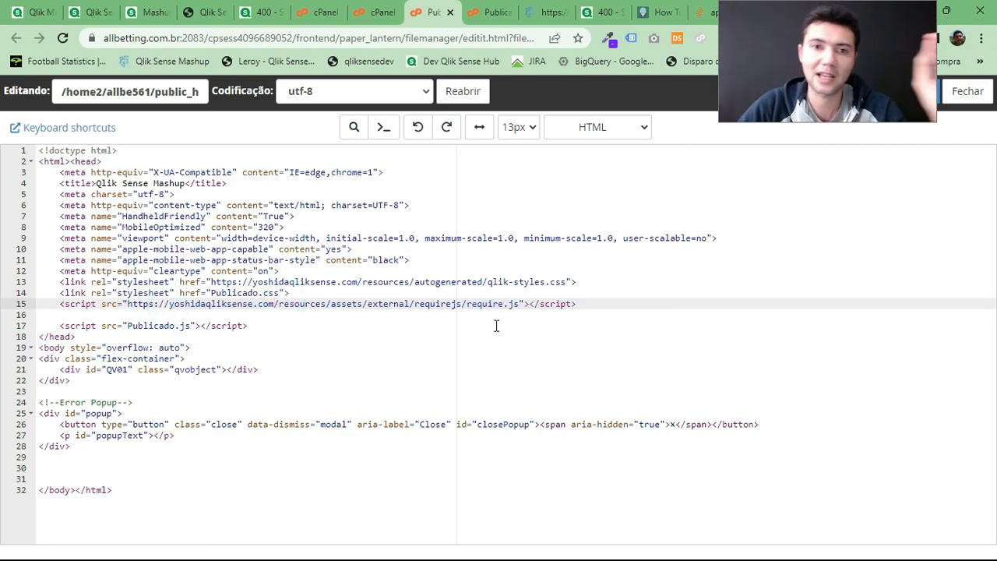
click(495, 8)
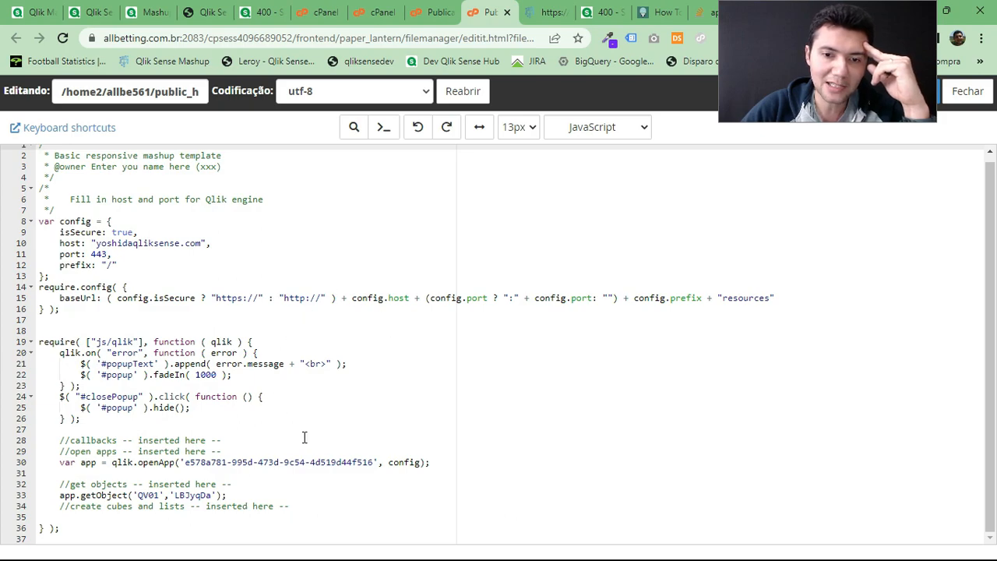
scroll(215, 251, up, 1)
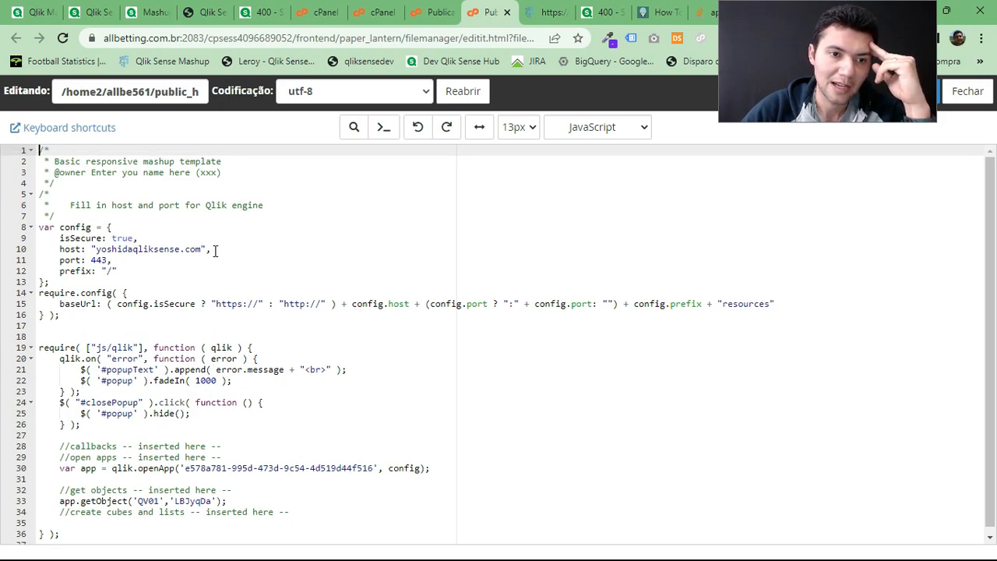
drag(39, 226, 166, 279)
click(161, 288)
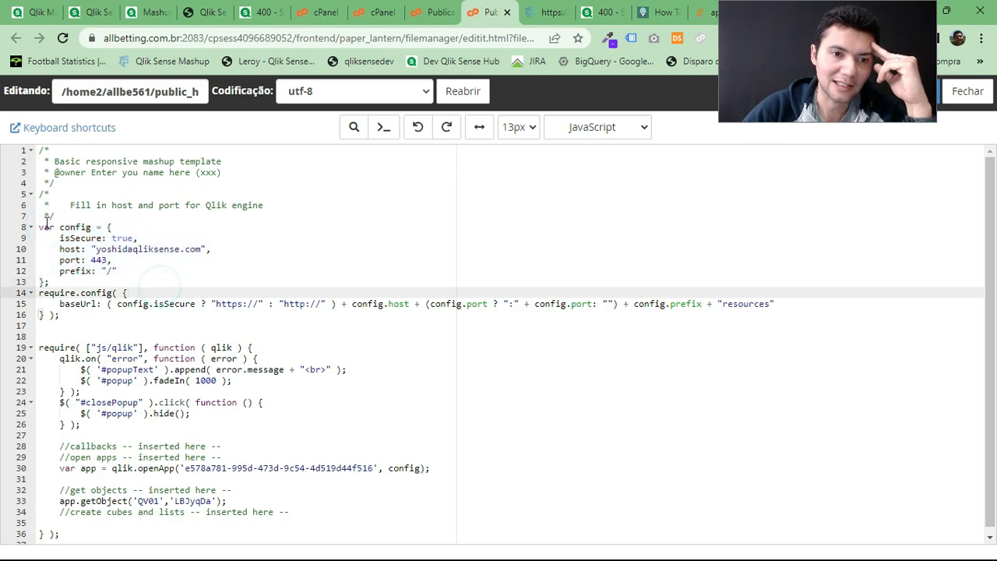
drag(39, 227, 172, 283)
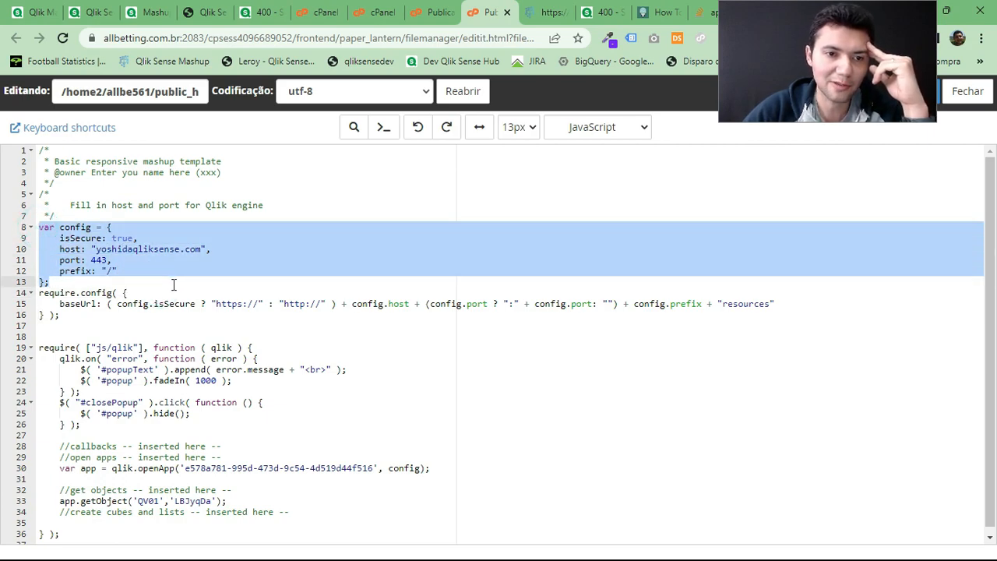
click(117, 249)
drag(139, 249, 201, 249)
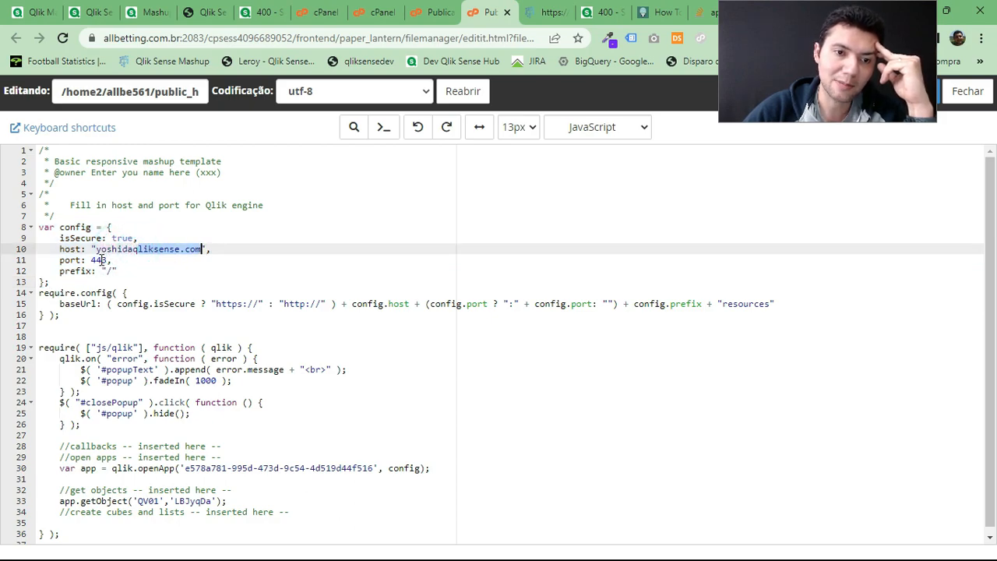
click(101, 260)
click(78, 315)
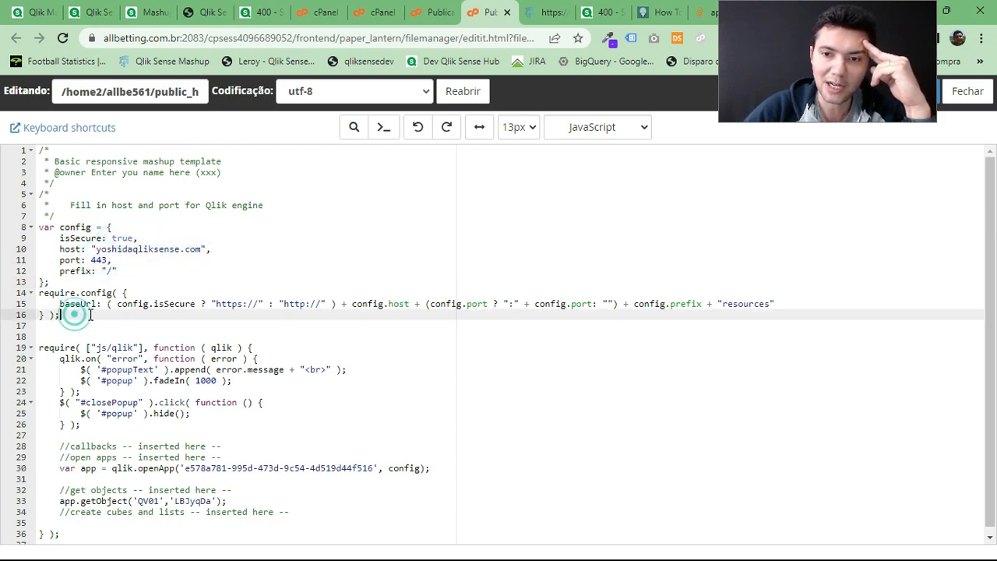
drag(54, 282, 38, 227)
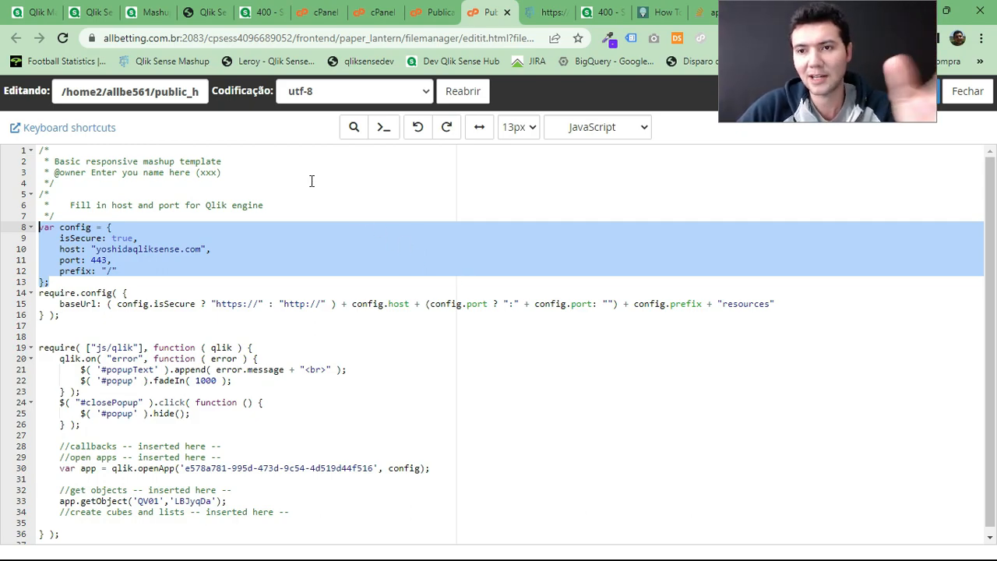
Step: Open the Central Proxy (Default) virtual proxy settings in the QMC
click(39, 14)
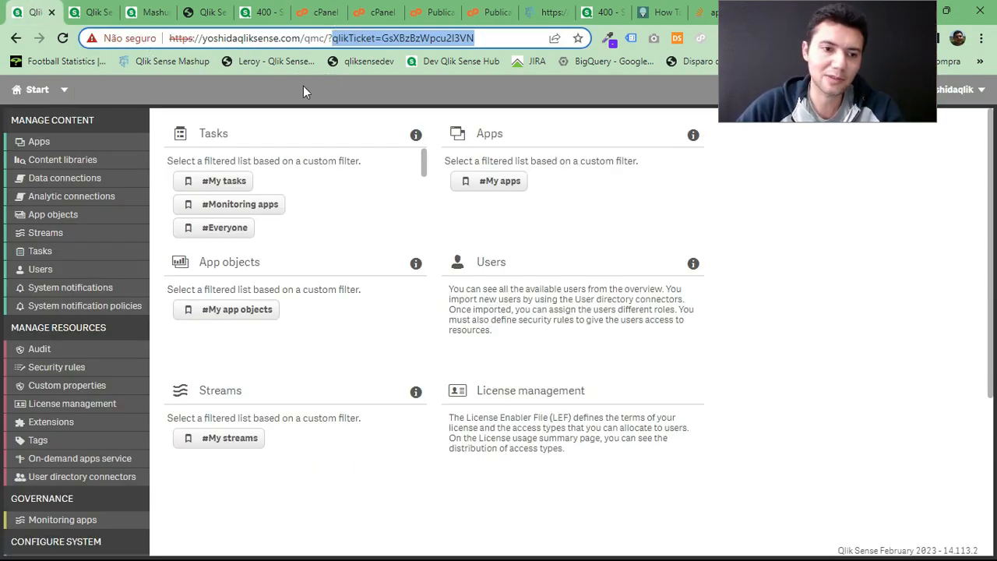
scroll(92, 358, down, 3)
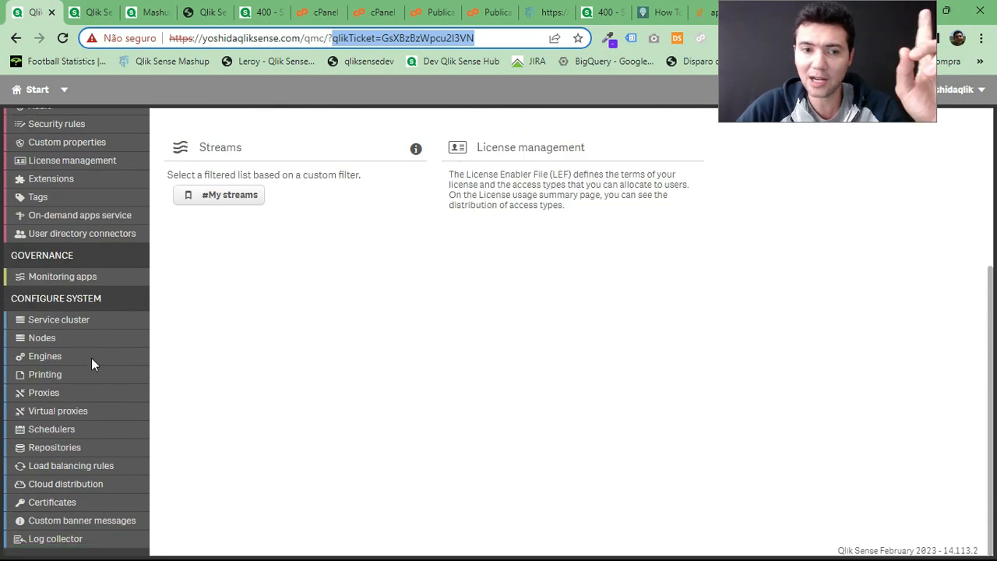
click(66, 412)
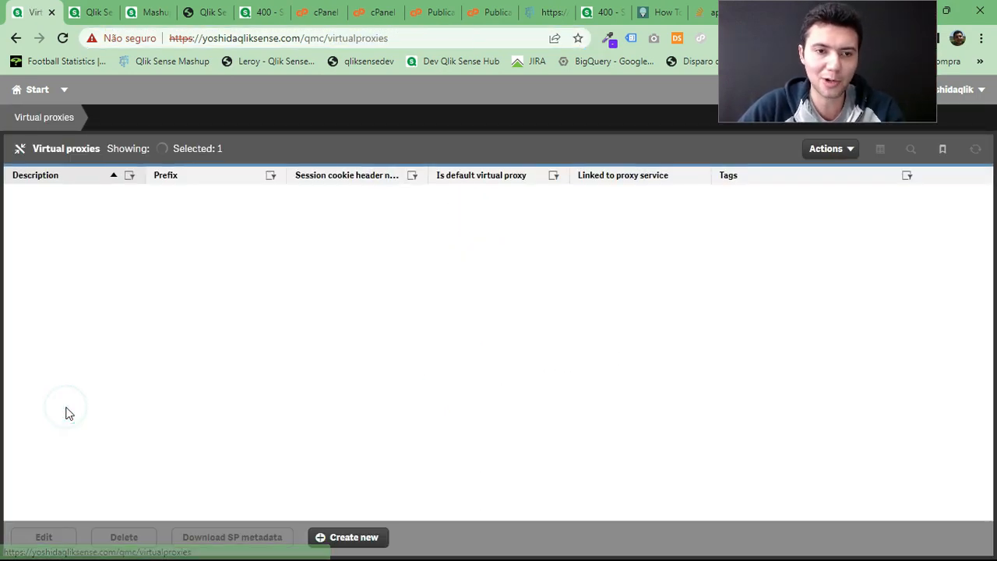
double_click(89, 197)
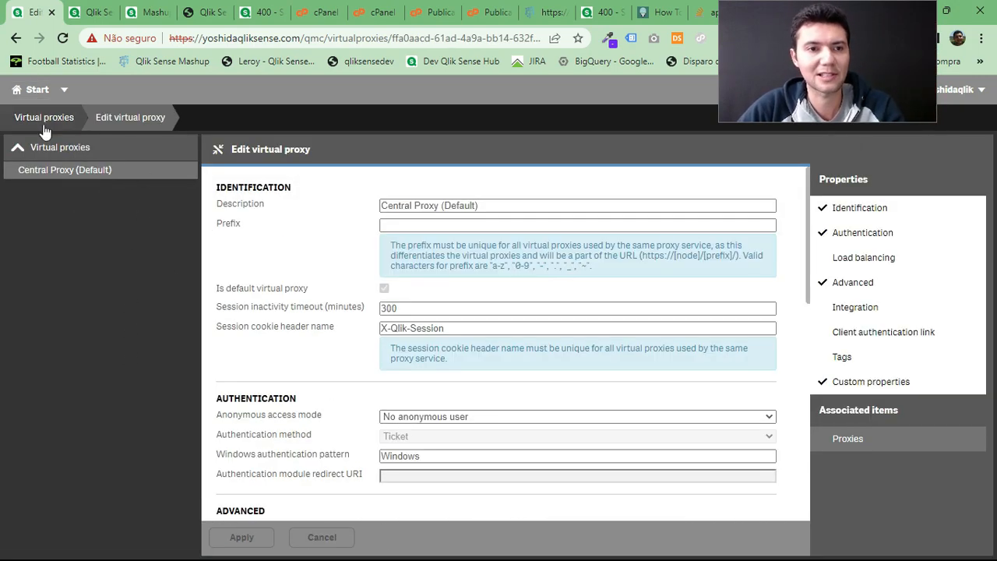
click(44, 118)
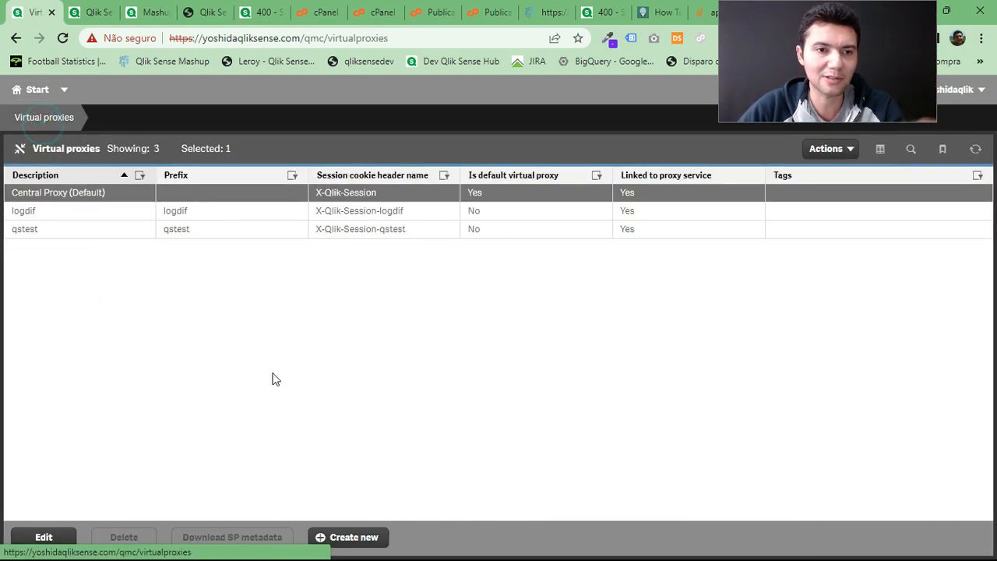
double_click(73, 194)
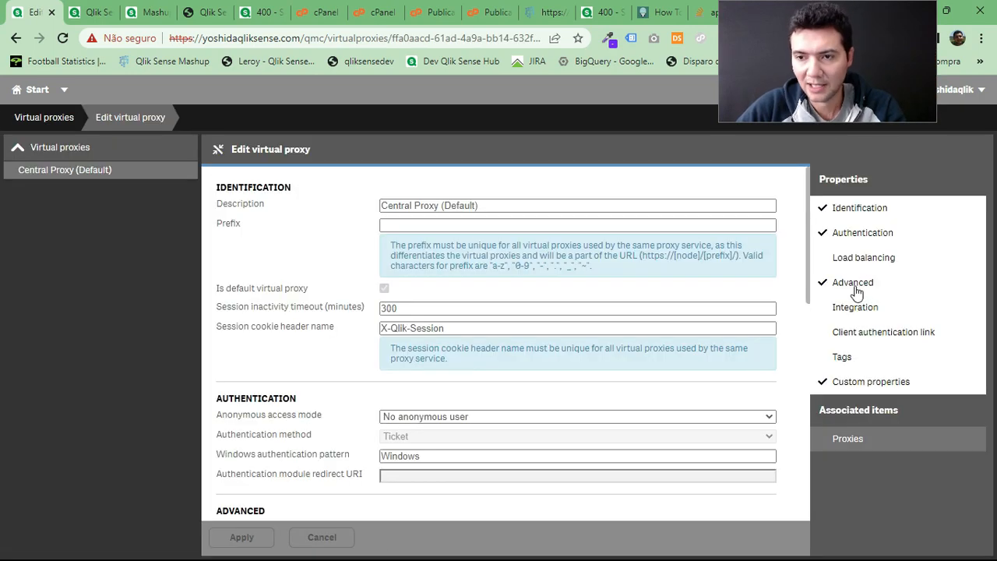
Step: Review the Host allow list with topviver.com, then go to the 400 error tab
scroll(674, 372, down, 5)
scroll(675, 373, down, 3)
scroll(675, 373, up, 2)
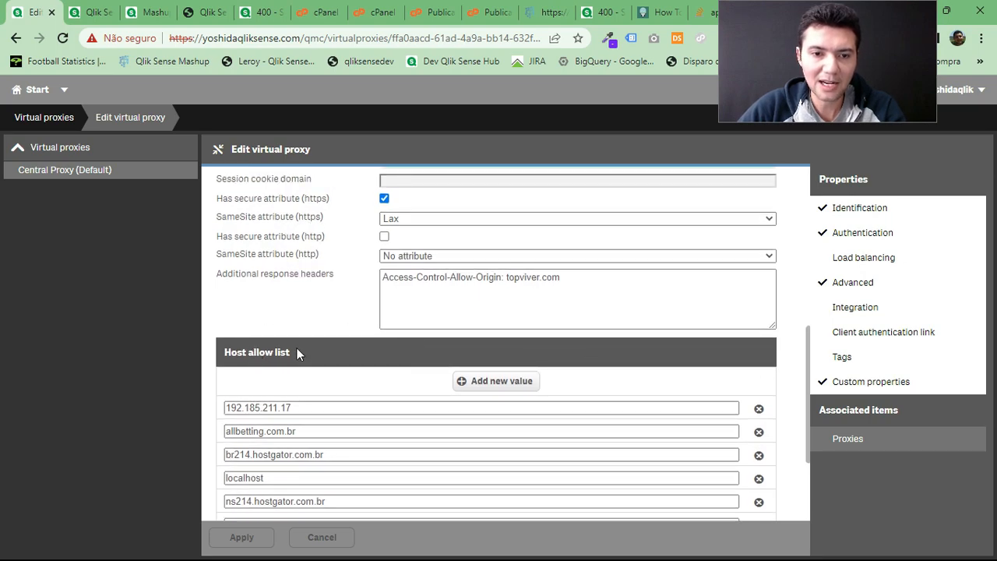
scroll(335, 374, down, 2)
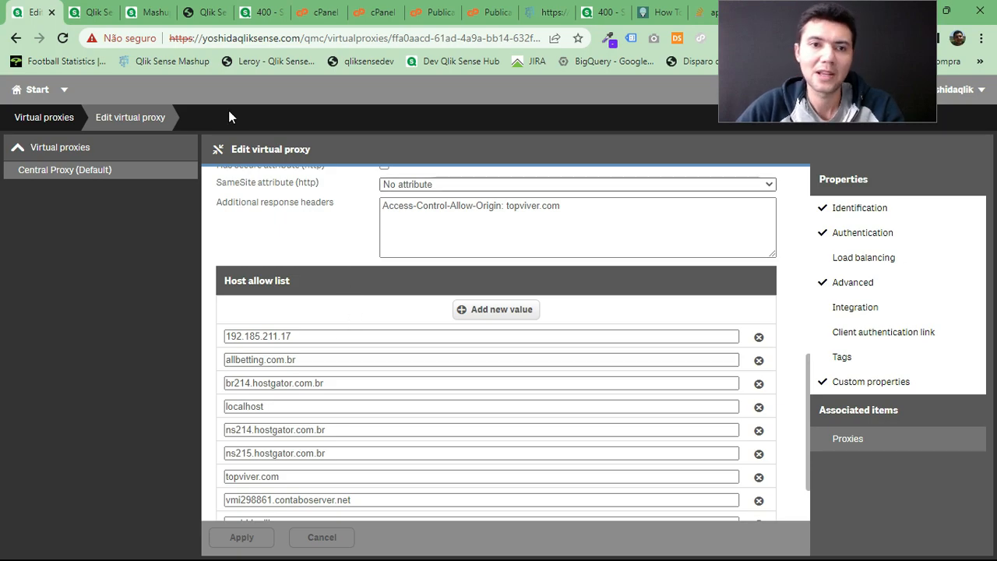
click(250, 14)
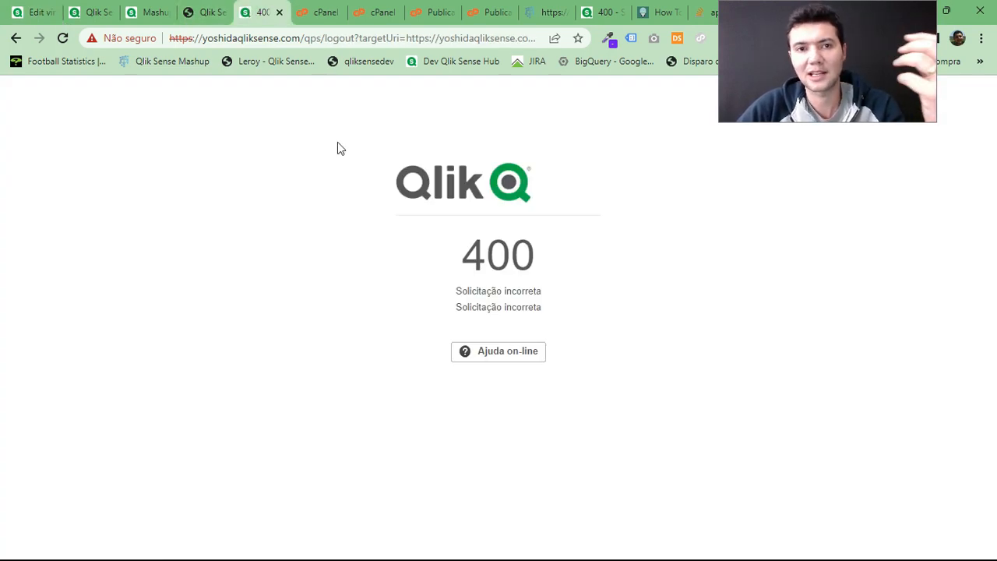
Step: Revisit the Publicado.html code in cPanel's editor, then return to the donut chart mashup page
click(378, 10)
click(433, 12)
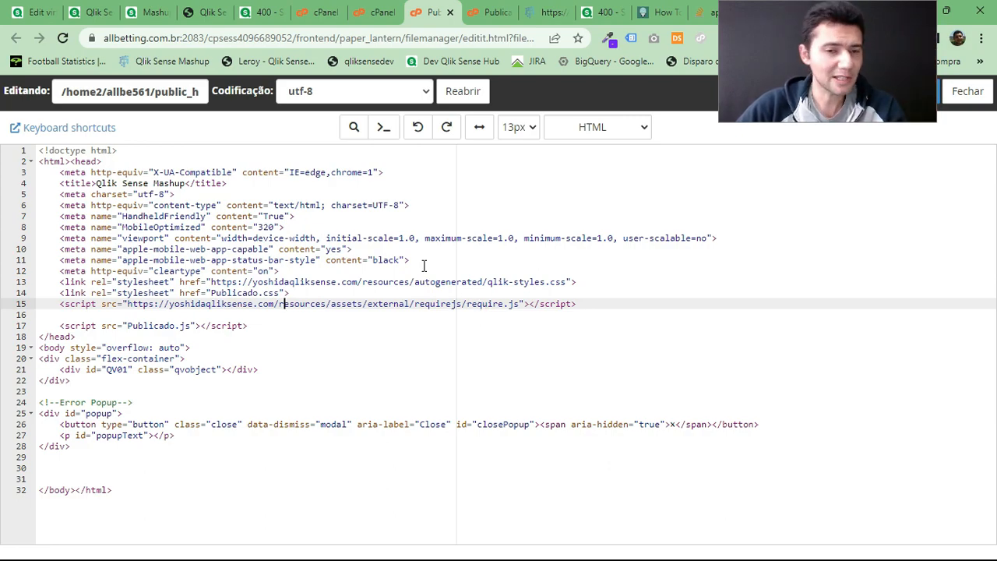
click(208, 12)
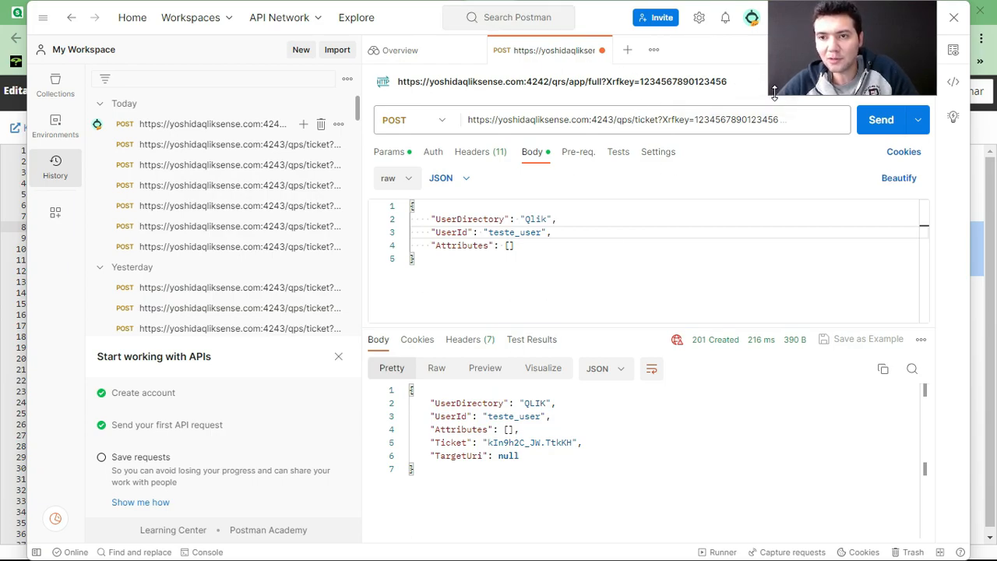
Step: Drag across Postman's qps ticket request and its 201 Created response
drag(777, 62, 625, 300)
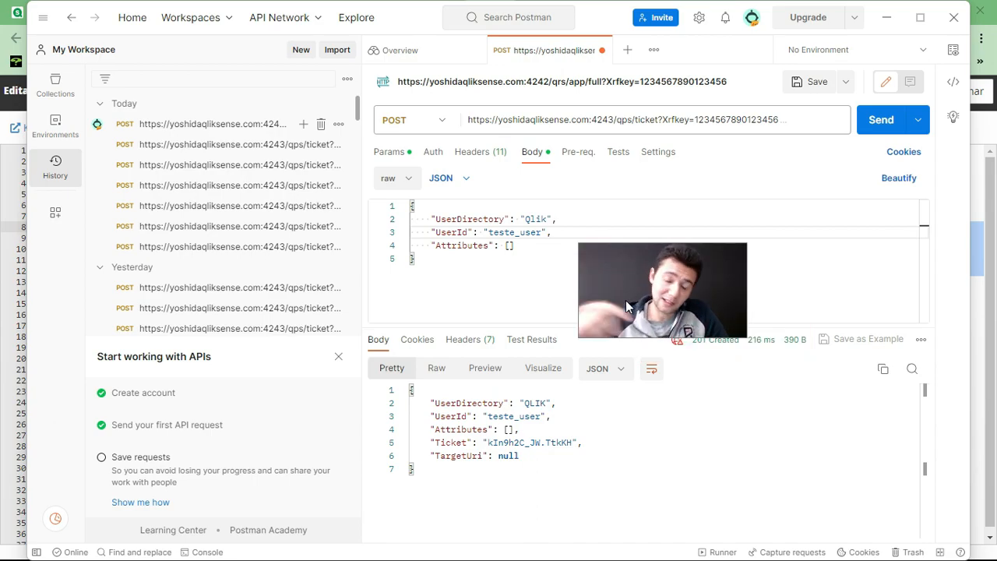
drag(656, 301, 216, 171)
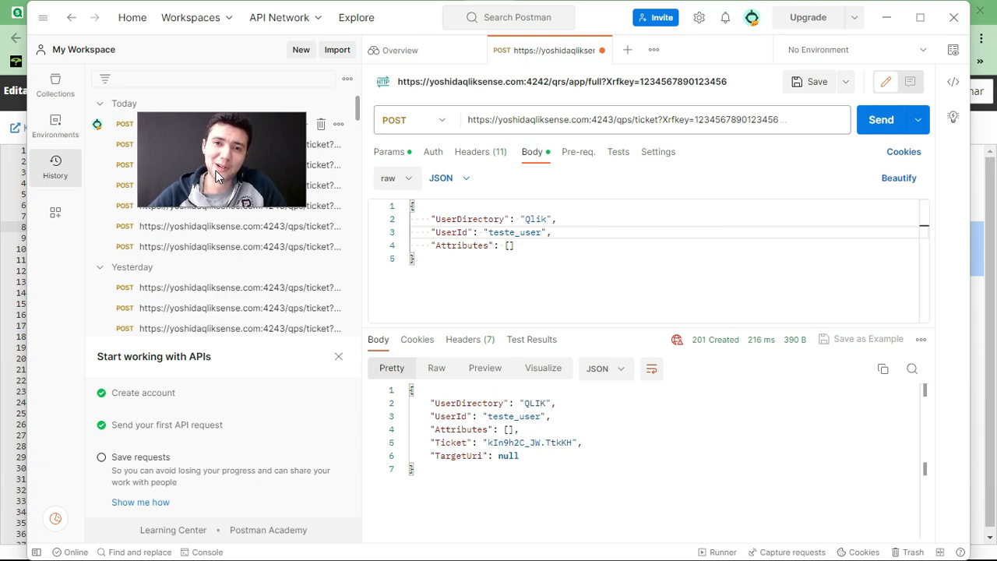
drag(228, 201, 195, 106)
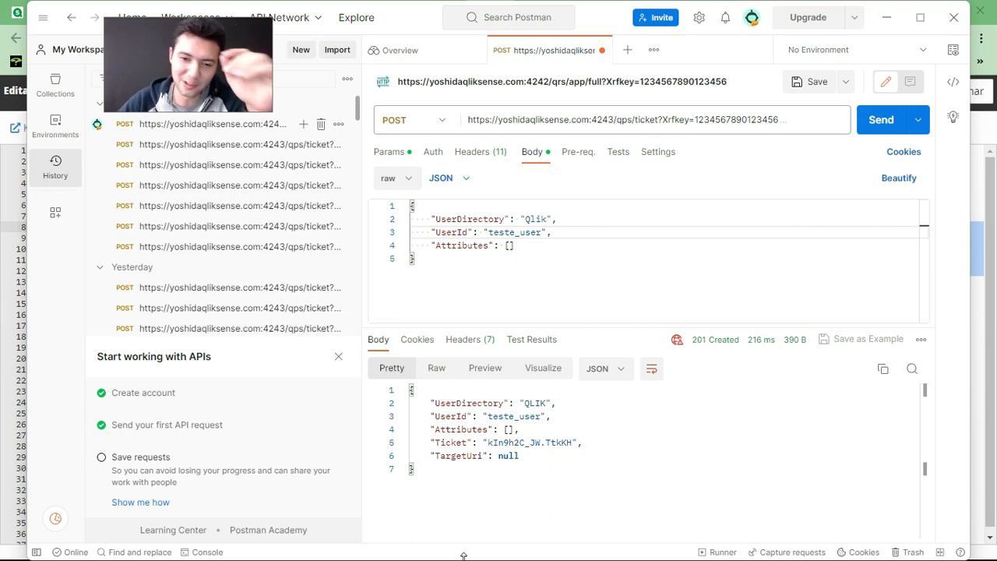
Step: Return to the browser and show the QMC home with Tasks, Apps, Users and Streams
key(super)
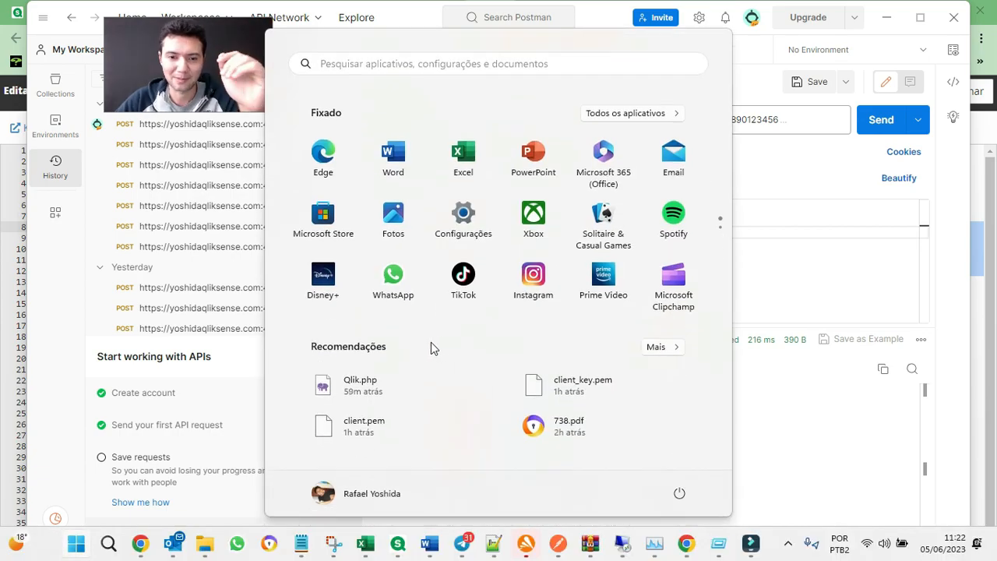
mouse_move(140, 543)
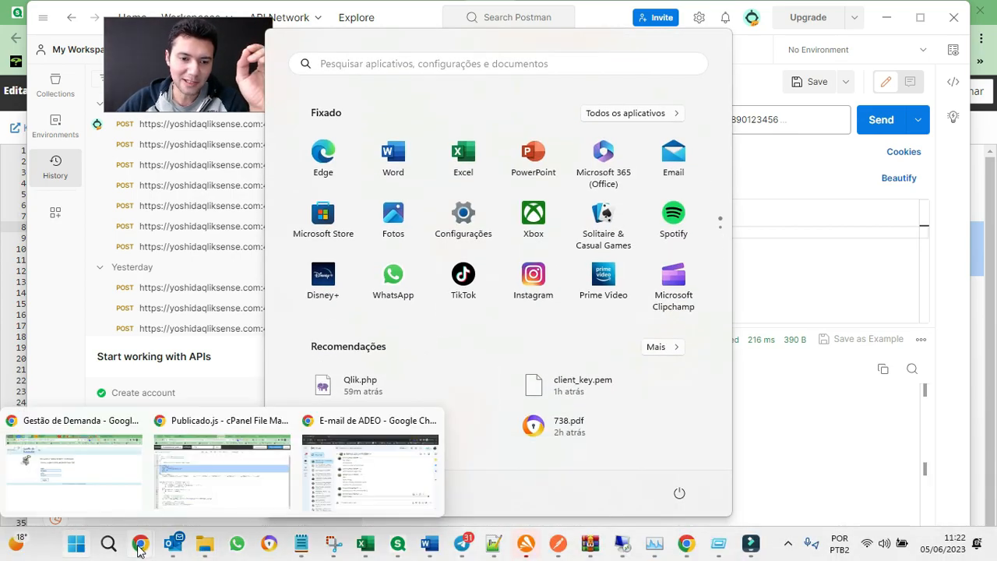
click(232, 456)
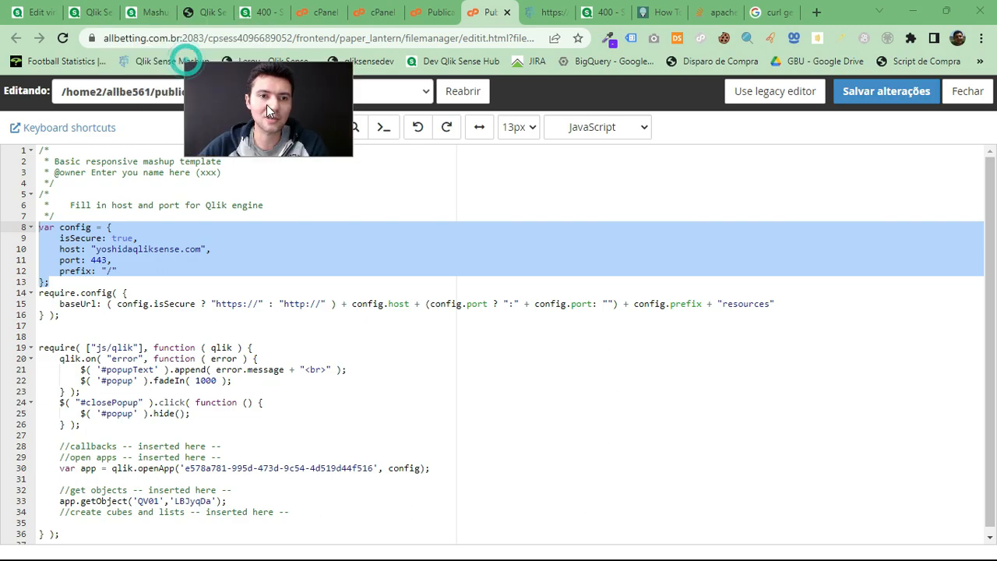
click(45, 12)
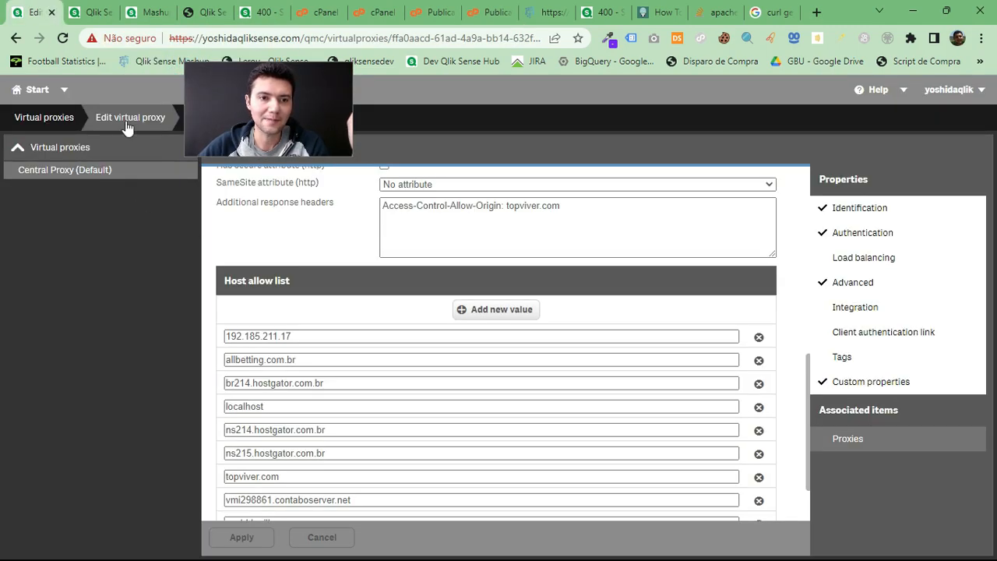
click(31, 91)
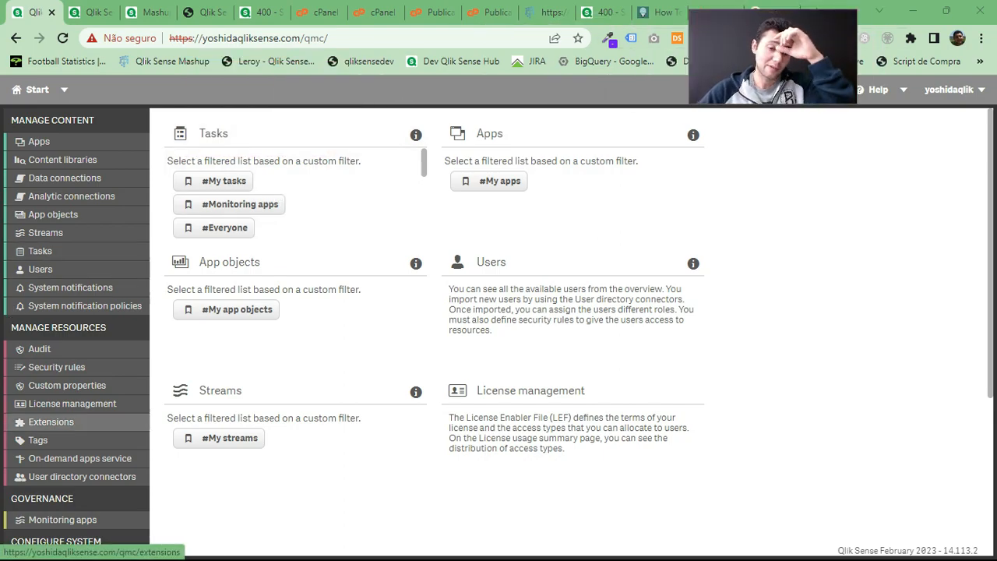
scroll(50, 421, down, 3)
Step: On the Certificates export page, add machine name 'hfhfhf' and check the password fields
click(47, 503)
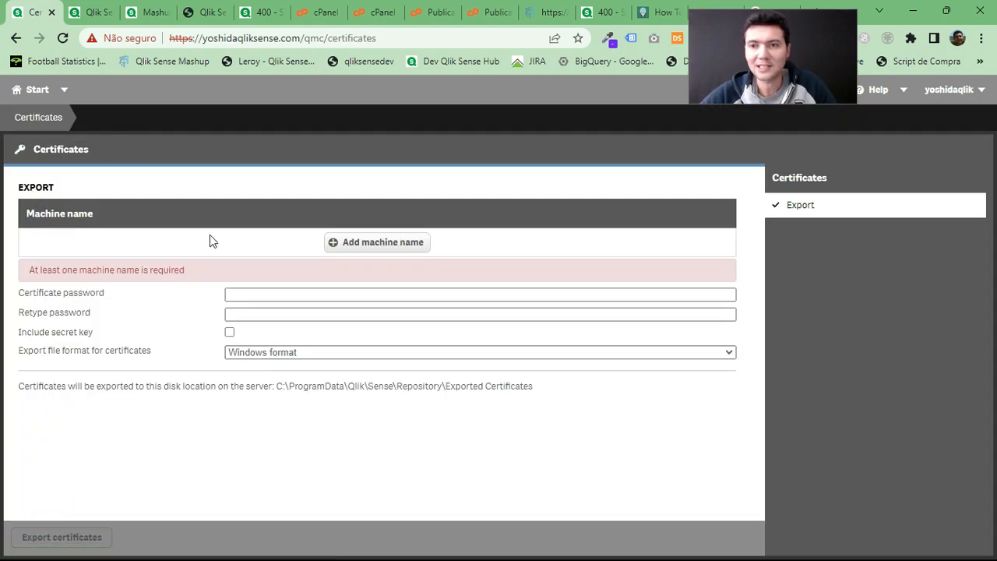
click(363, 243)
click(239, 271)
click(239, 271)
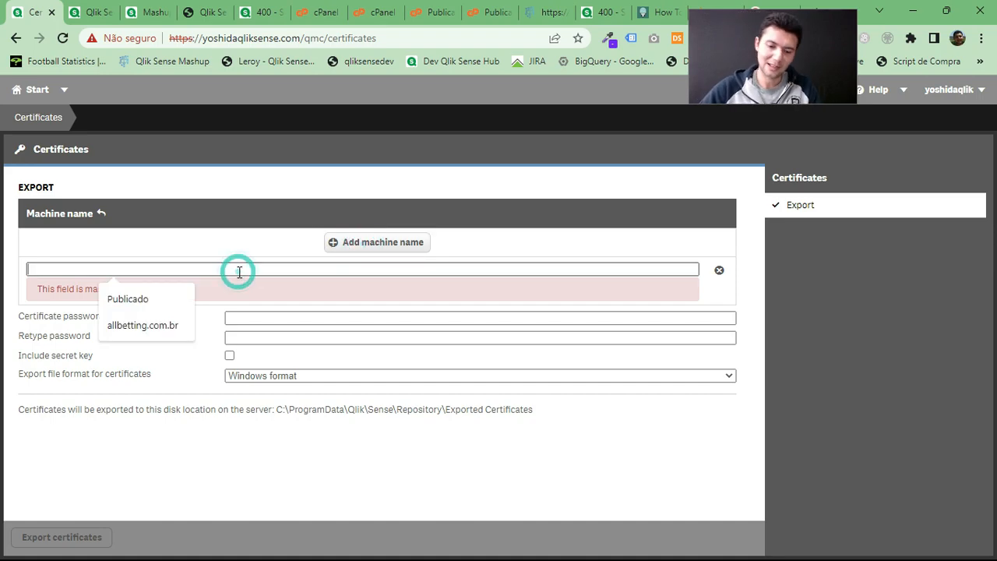
text(hfhfhf)
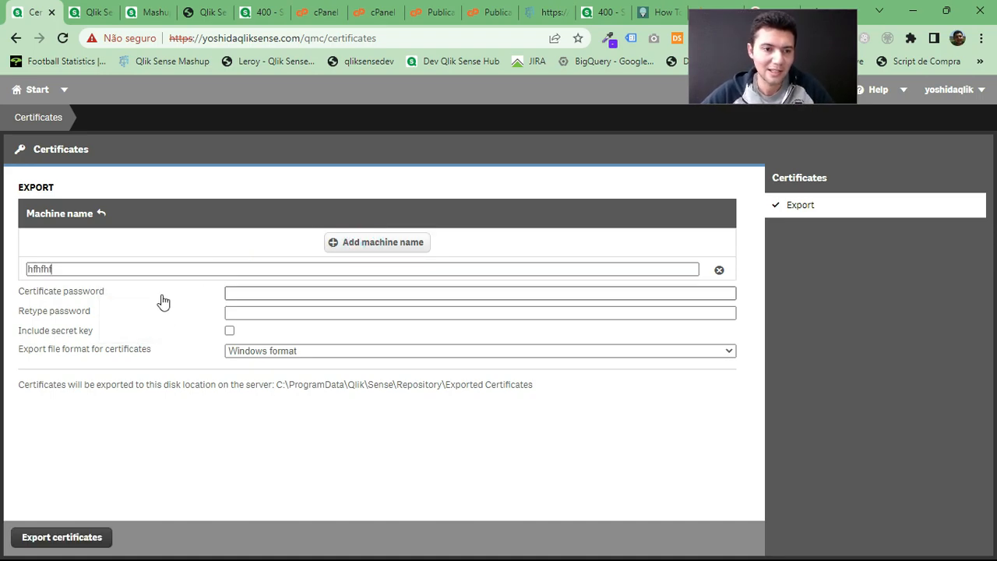
click(264, 293)
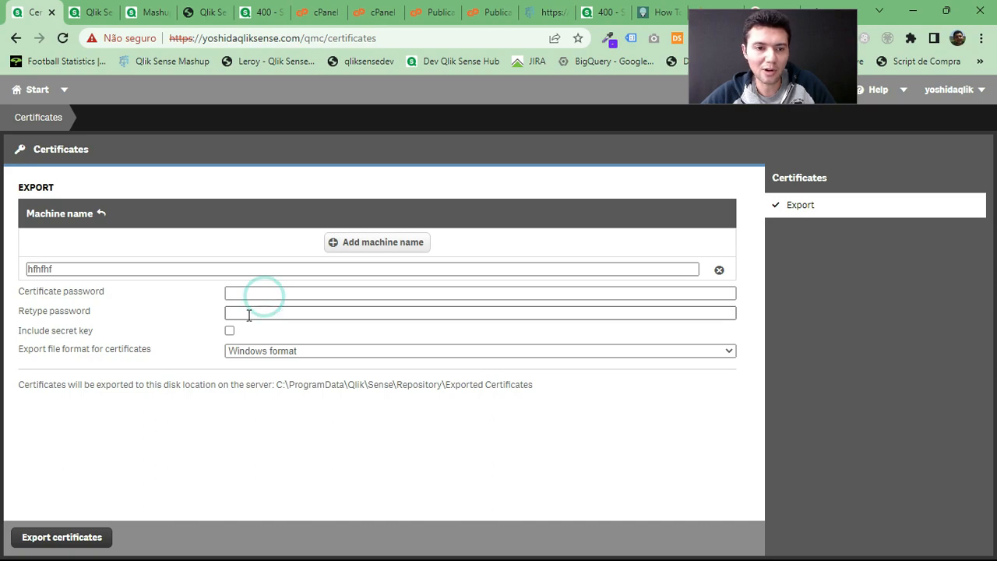
click(247, 314)
click(268, 293)
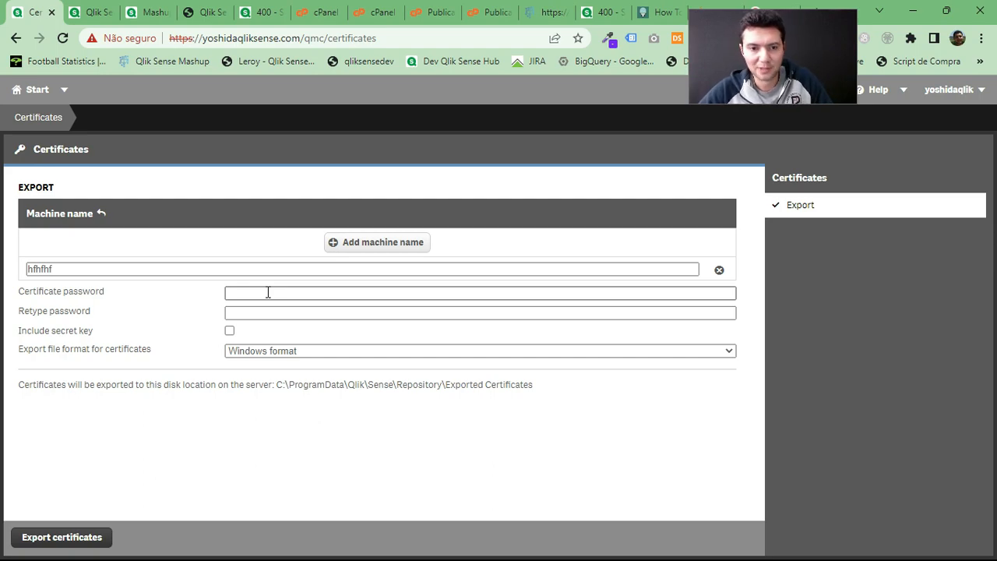
Step: Export the certificates in Platform independent PEM-format and copy the Exported Certificates folder path
click(289, 352)
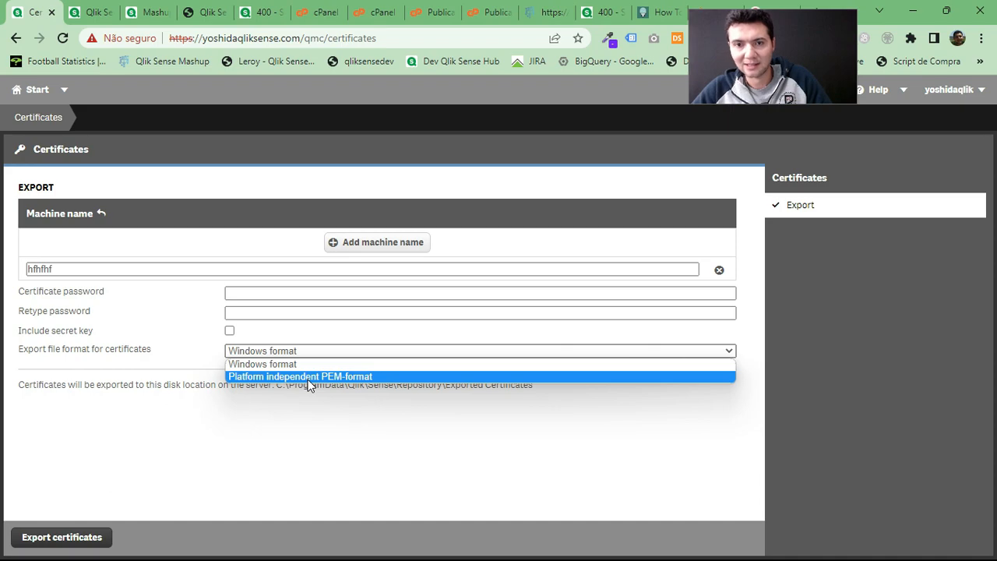
click(309, 378)
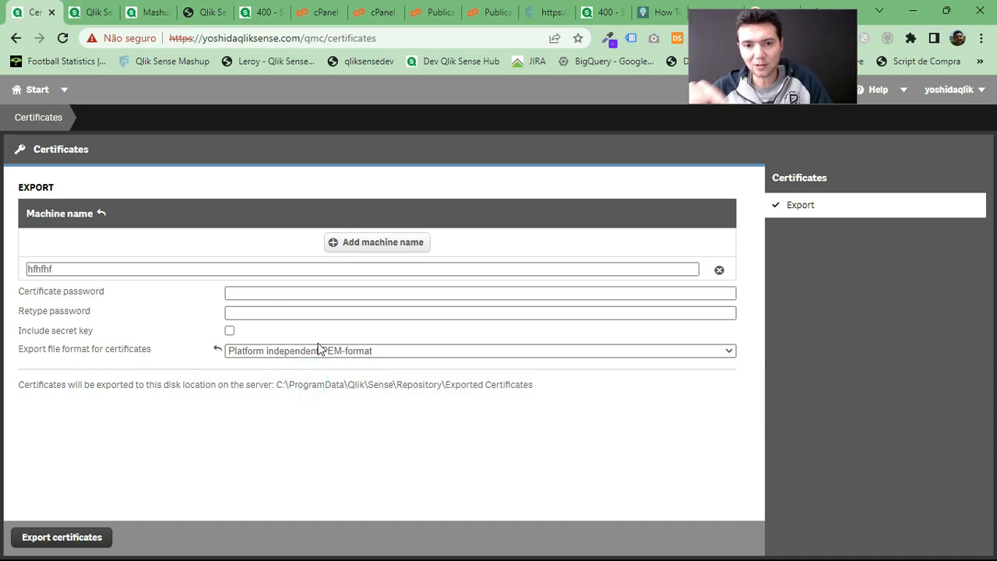
click(322, 353)
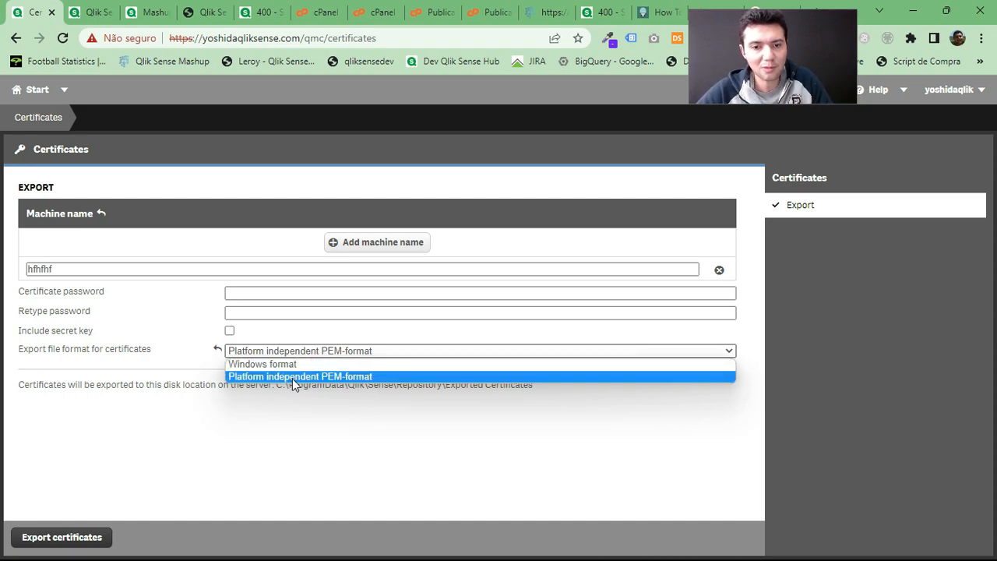
click(294, 377)
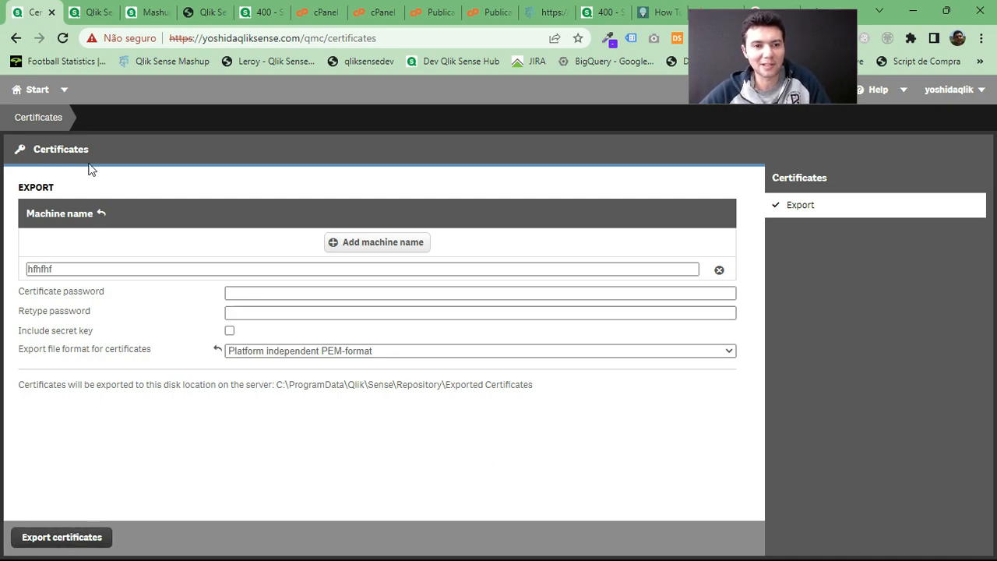
click(81, 543)
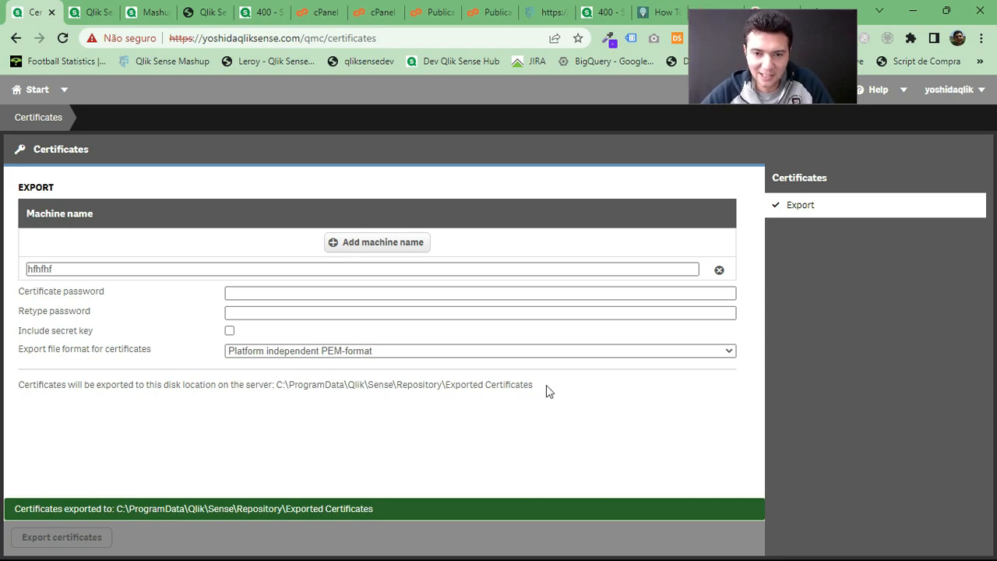
drag(534, 384, 271, 390)
key(ctrl+c)
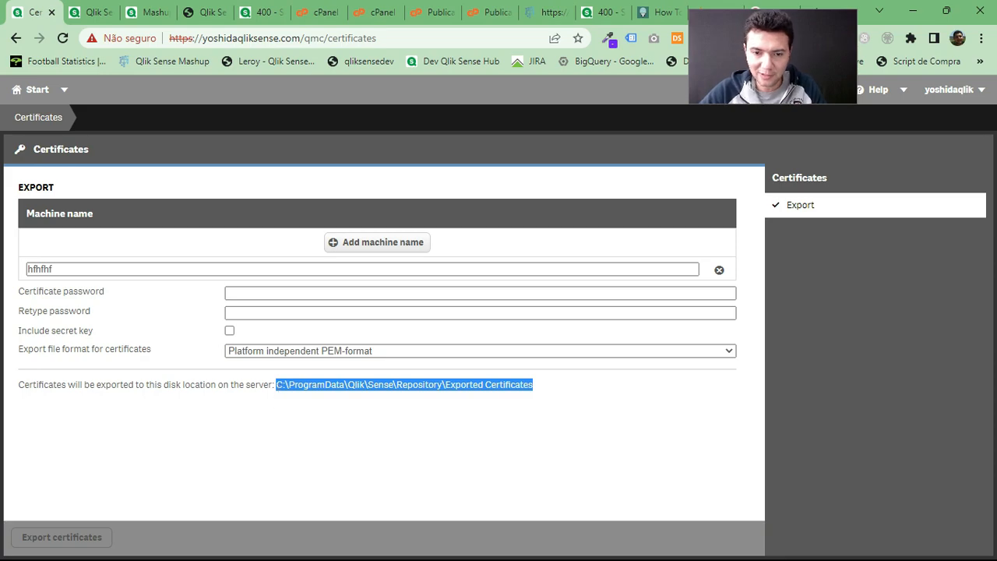
key(super)
Step: On the remote desktop, open the pasted export path via Run and enter the hfhfhf folder
click(625, 547)
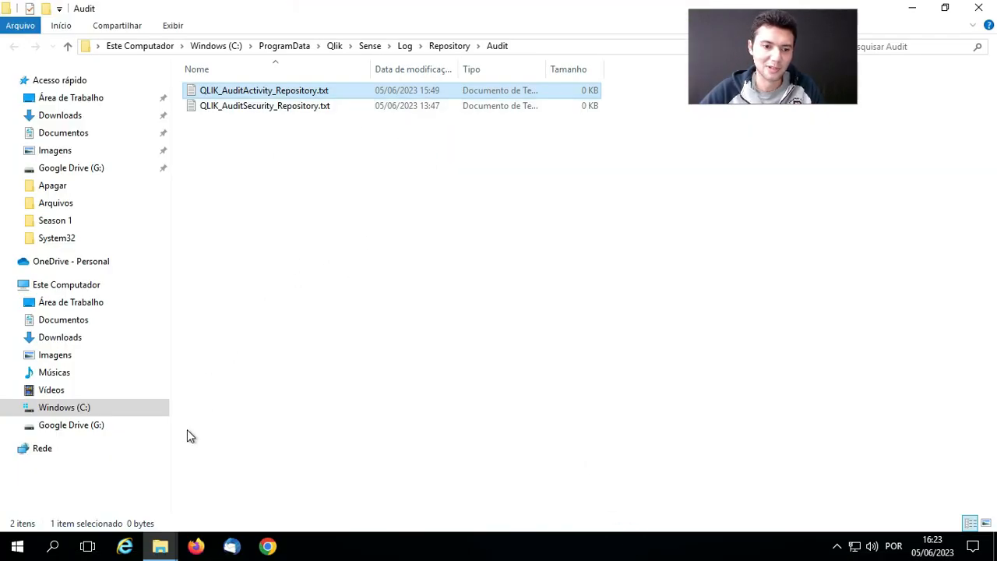
key(super+r)
key(ctrl+v)
key(Return)
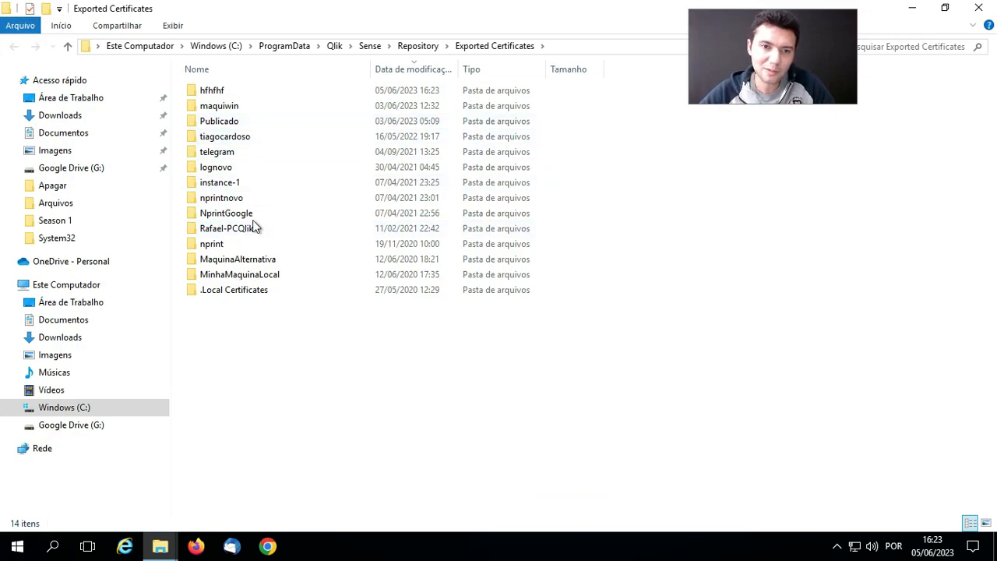
double_click(222, 92)
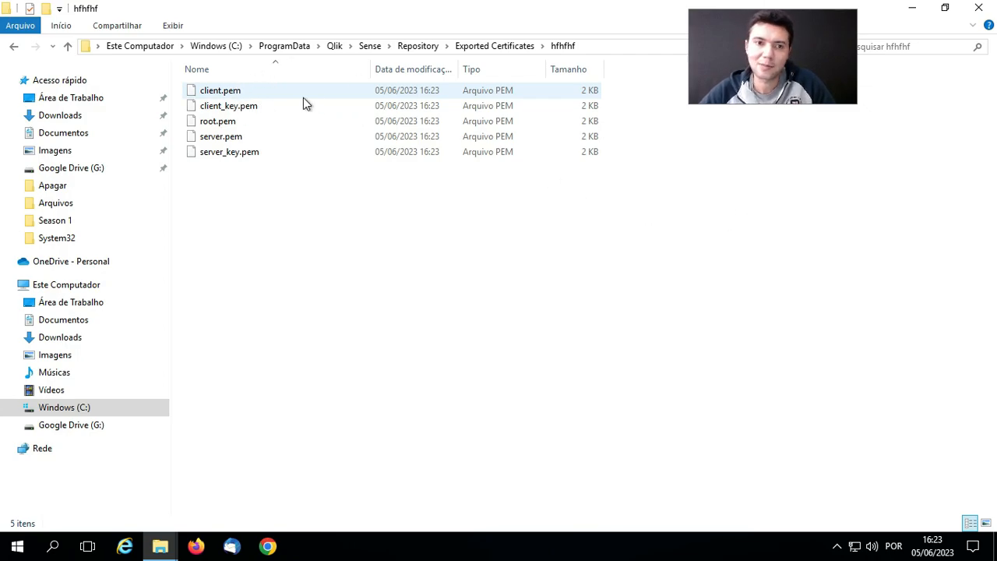
Step: Select client.pem and client_key.pem, then minimise the remote desktop session
click(244, 113)
key(Up)
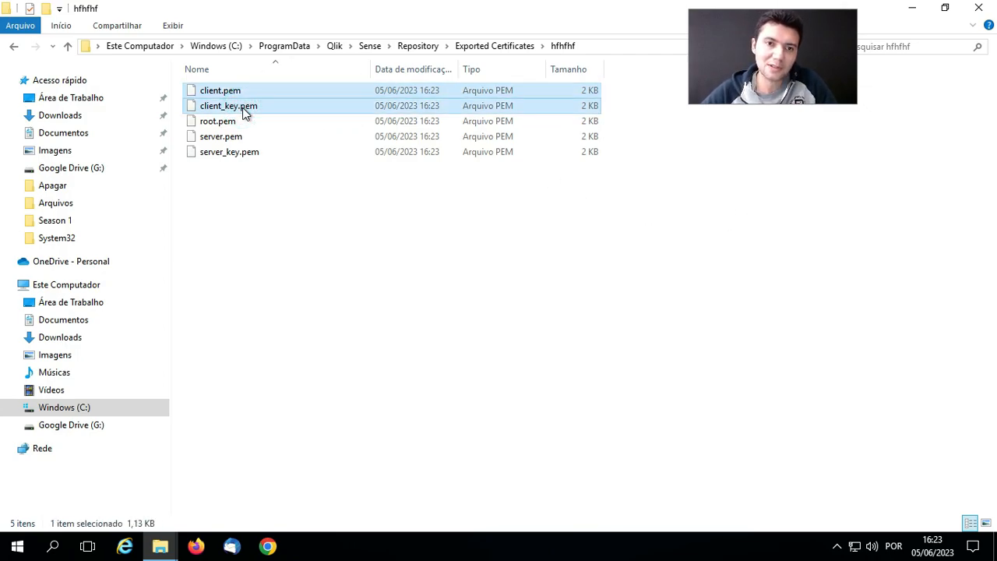
ctrl+click(244, 112)
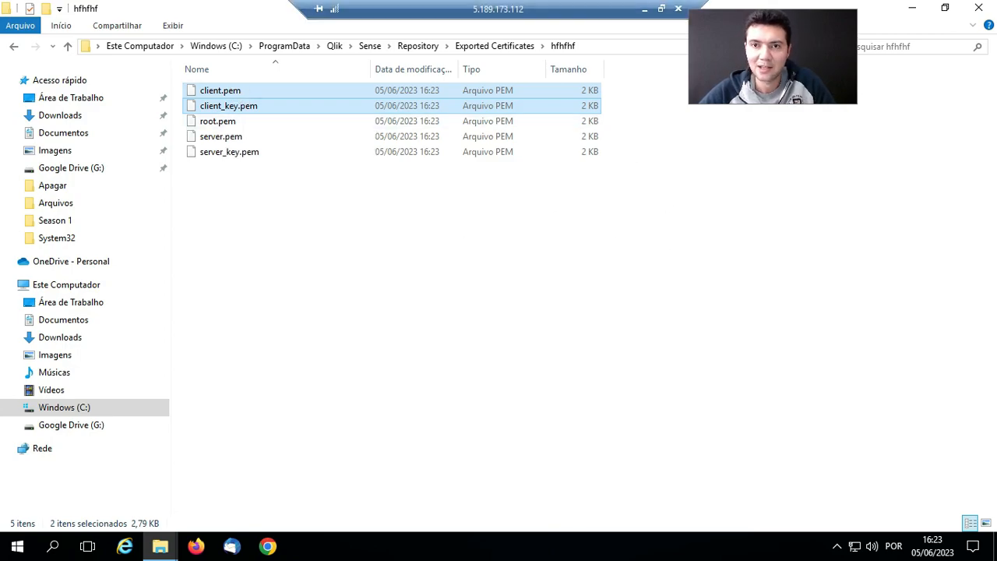
click(645, 8)
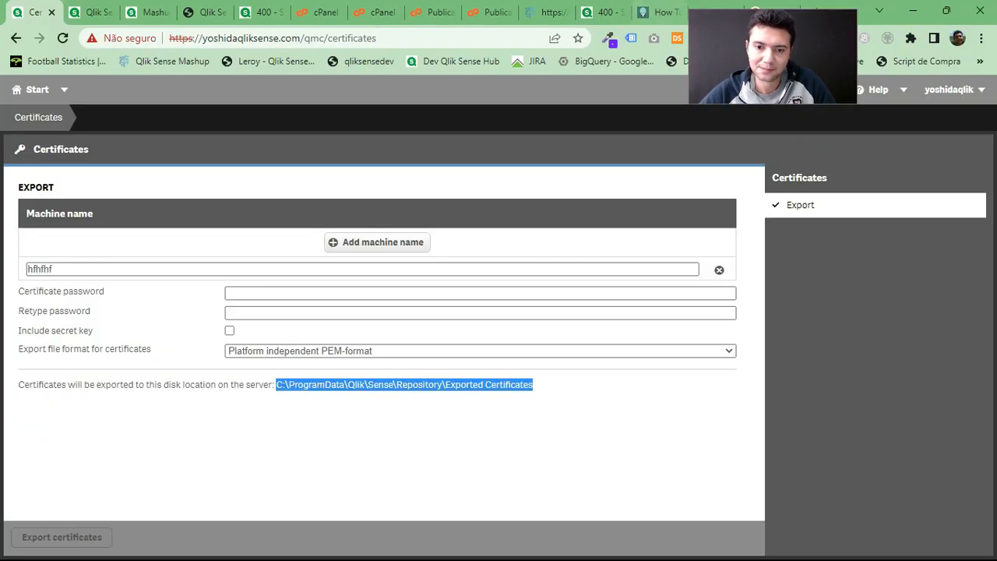
Step: Bring Postman forward and highlight the server host, port and ticket endpoint in the request URL
key(super)
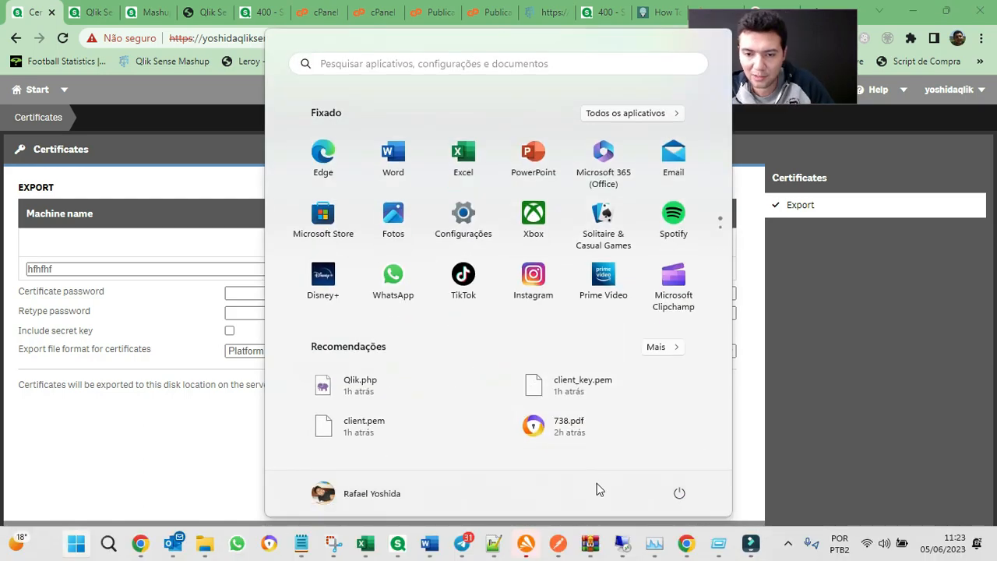
click(560, 546)
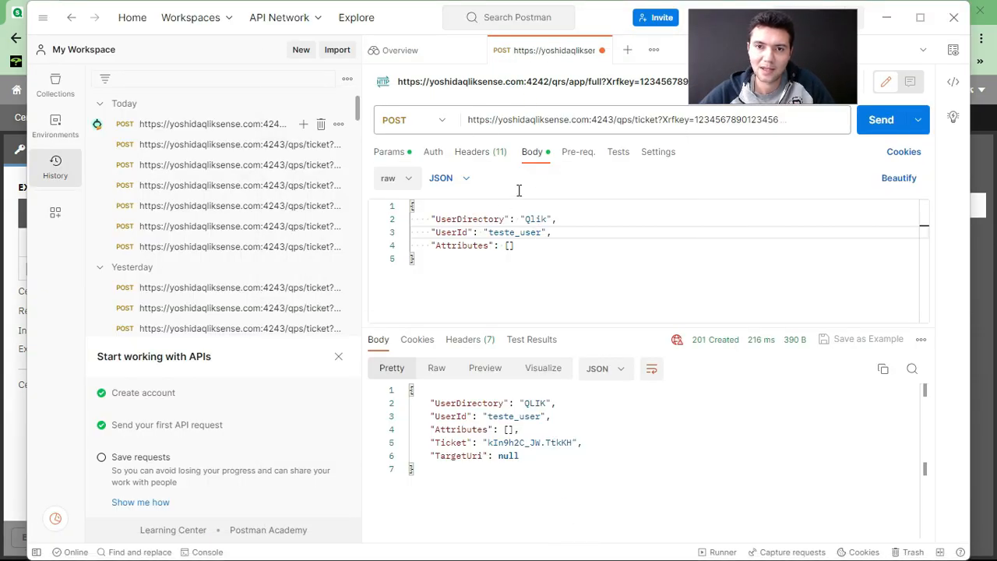
drag(762, 49, 784, 187)
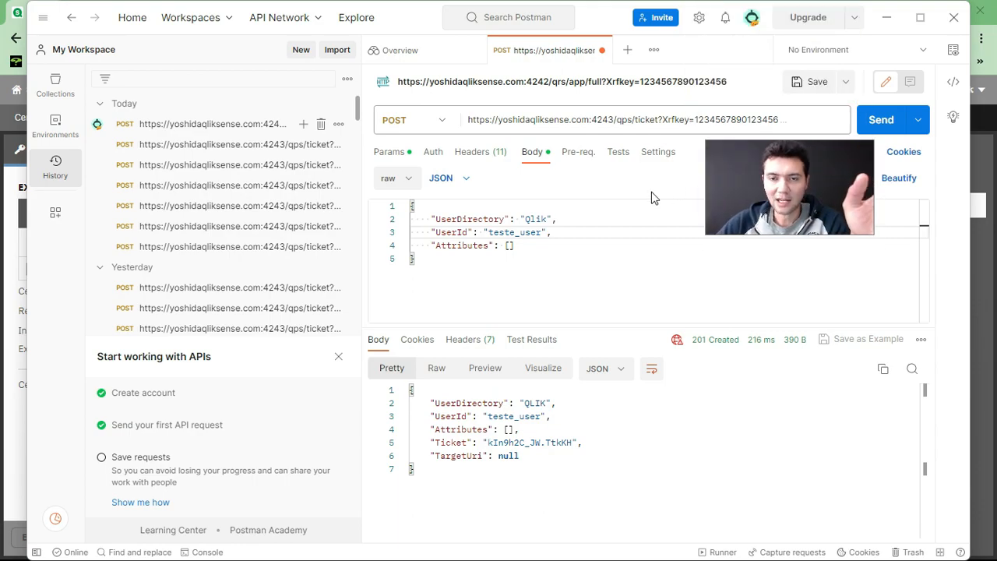
drag(500, 120, 582, 119)
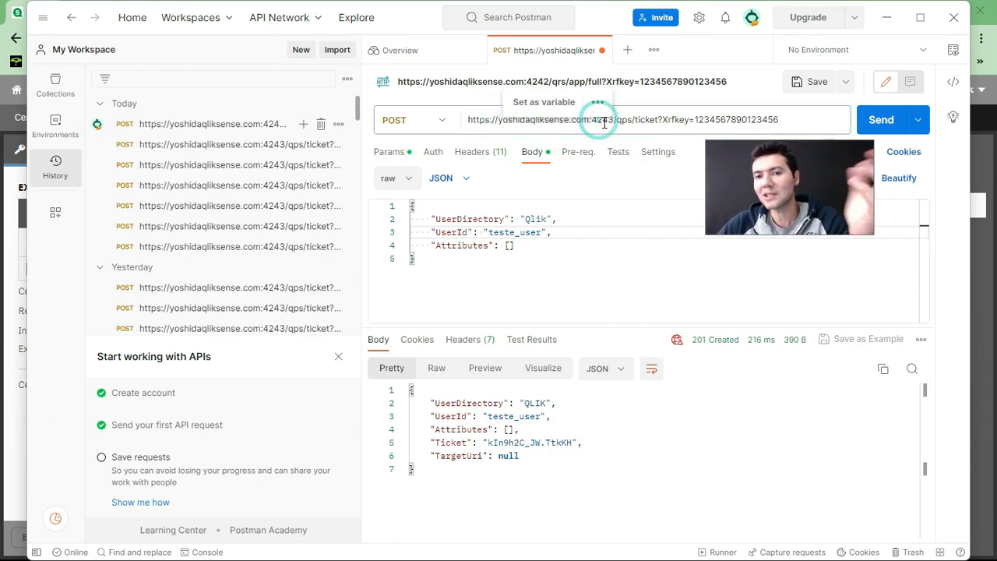
drag(502, 119, 604, 120)
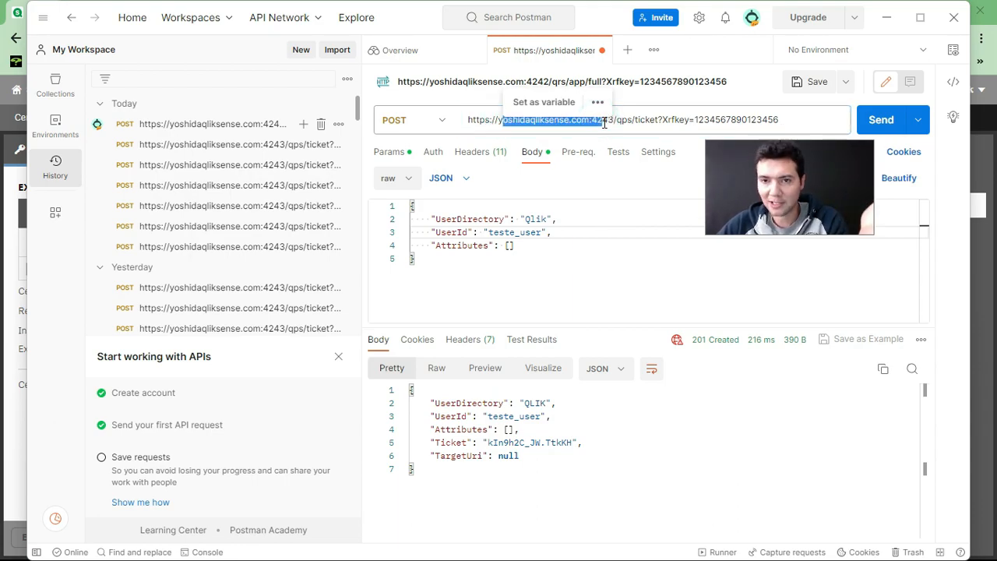
double_click(647, 120)
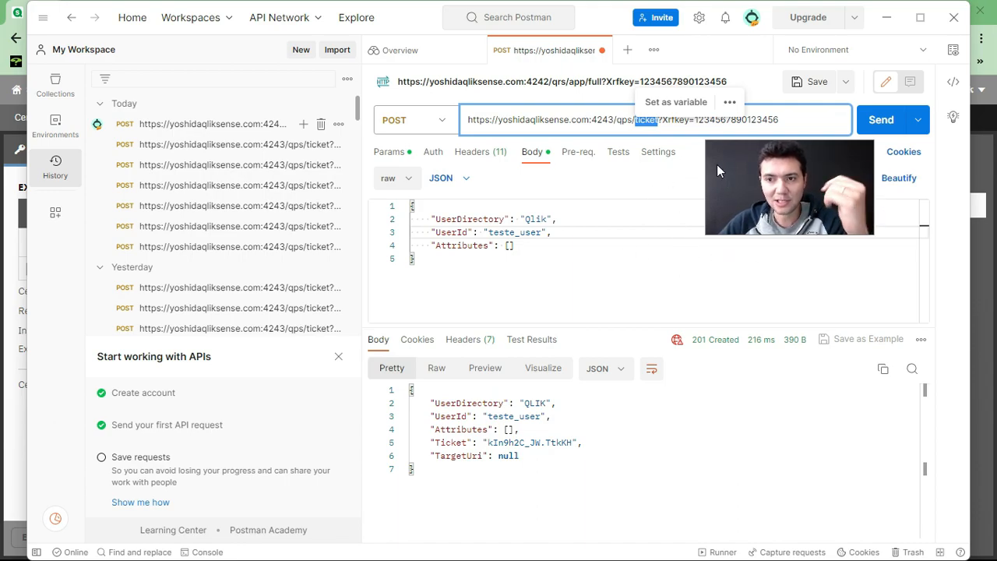
drag(813, 184, 823, 196)
click(744, 120)
Step: Show the request's query parameters, then its X-Qlik-Xrfkey, Content-Type and X-Qlik-User headers
click(389, 155)
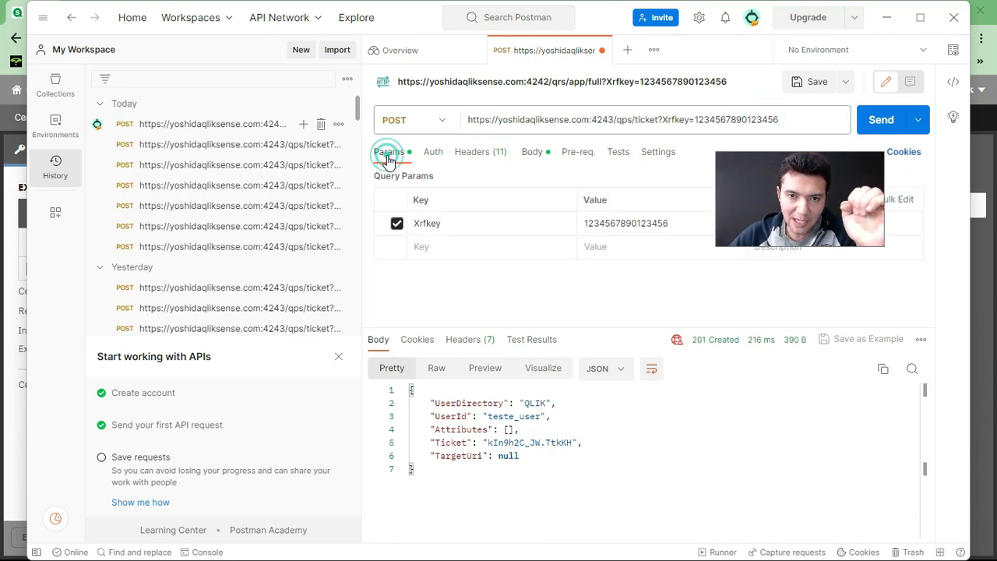
drag(687, 321, 688, 320)
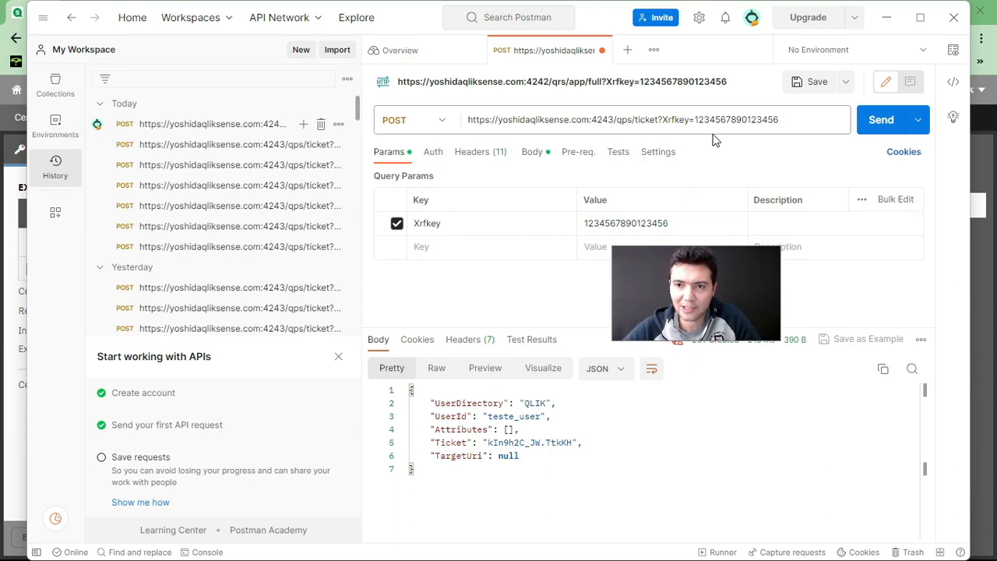
click(474, 152)
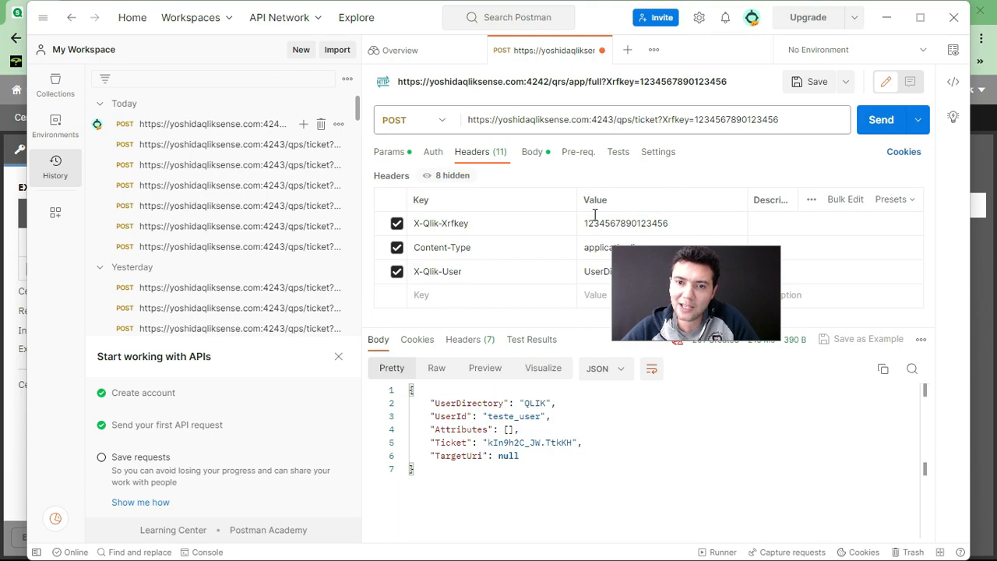
click(390, 154)
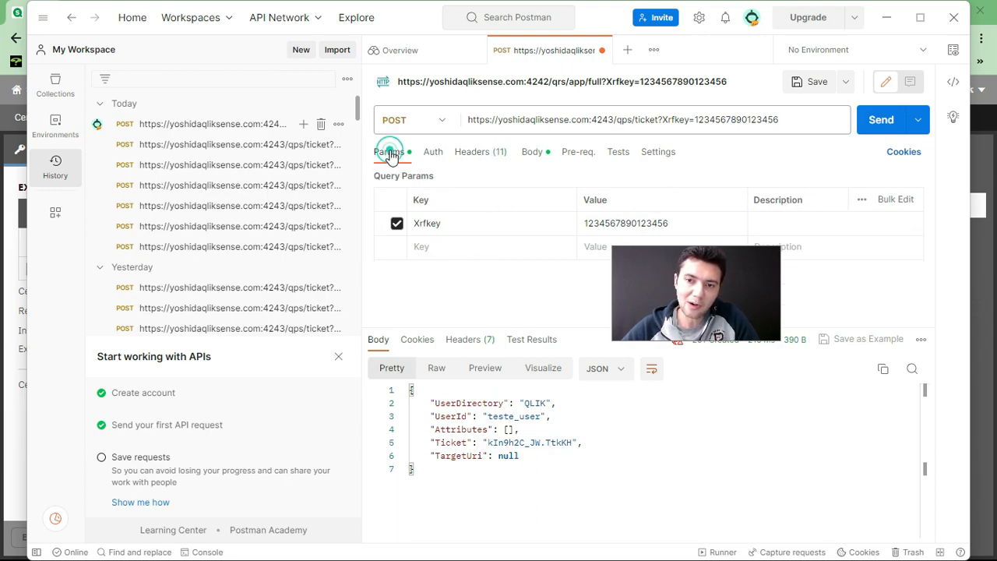
click(472, 154)
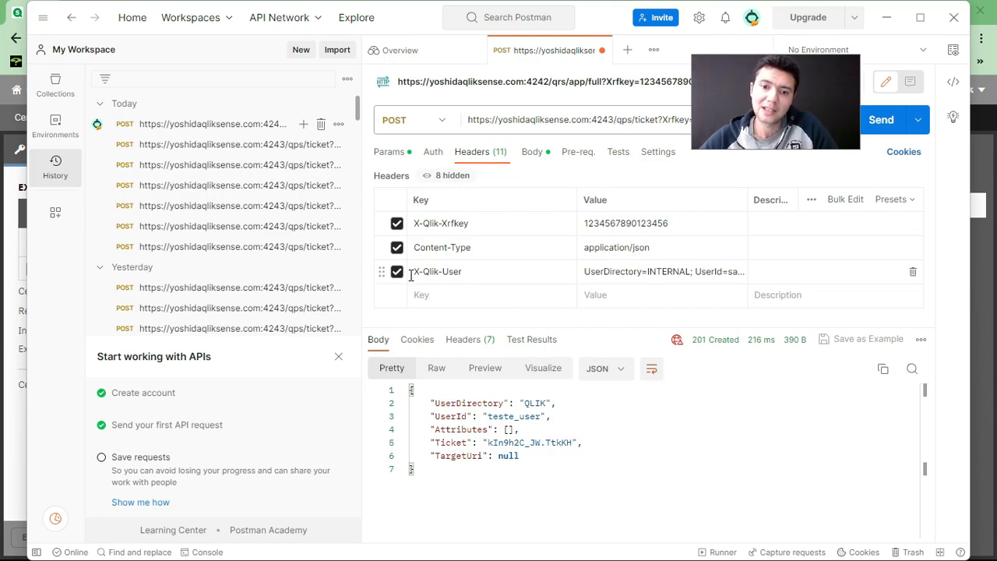
click(631, 273)
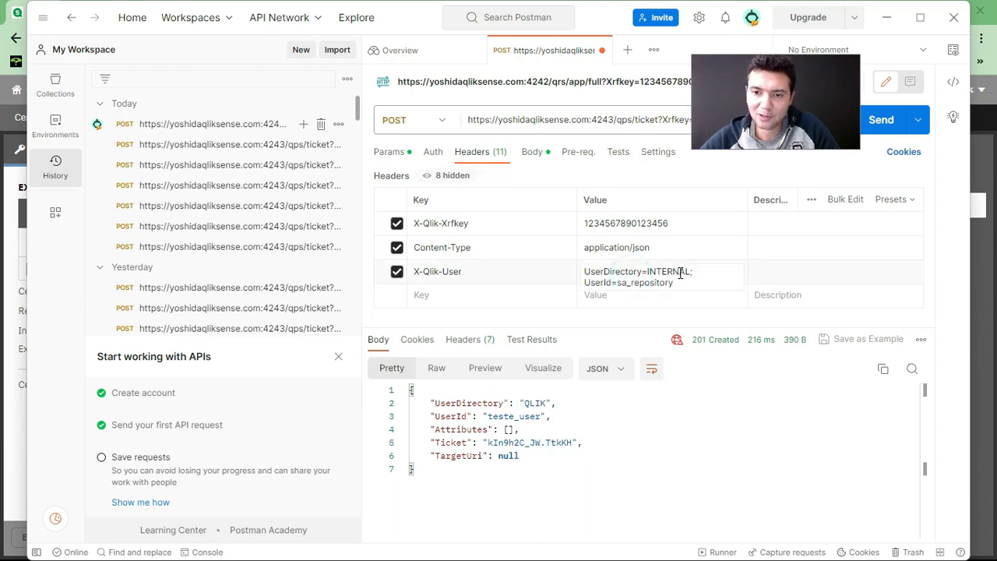
double_click(676, 271)
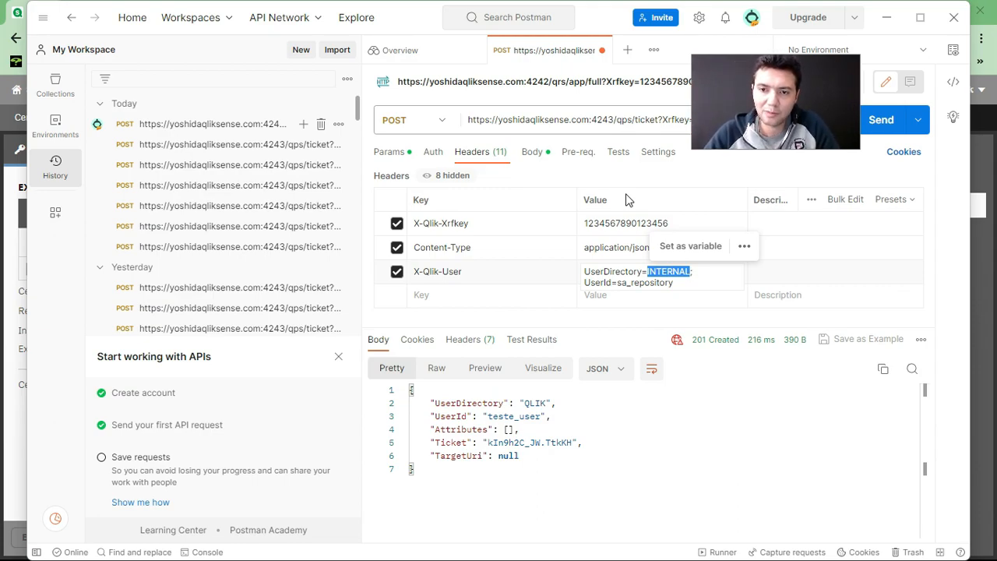
double_click(667, 283)
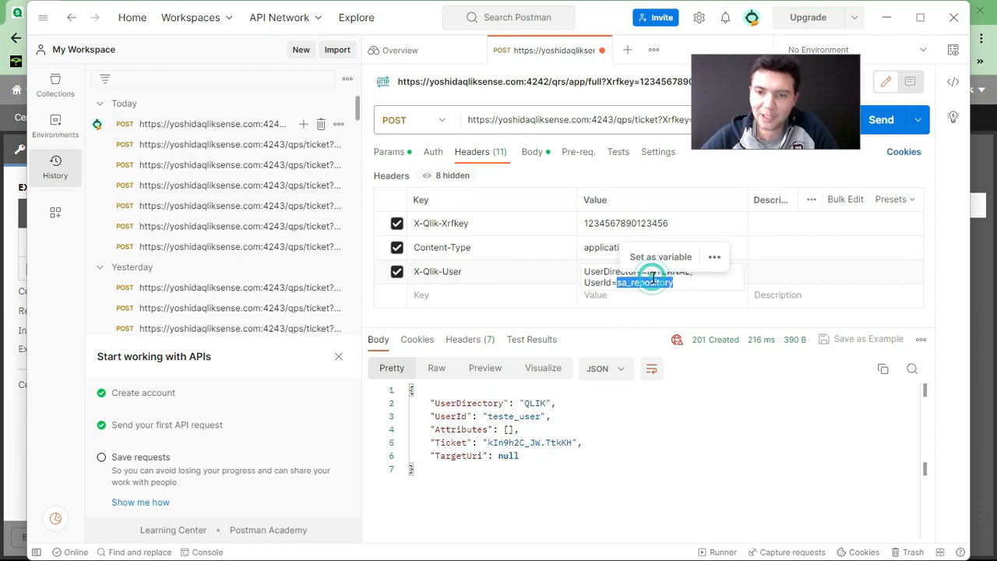
Step: Resend the ticket request from its JSON body view to get a new ticket
click(538, 158)
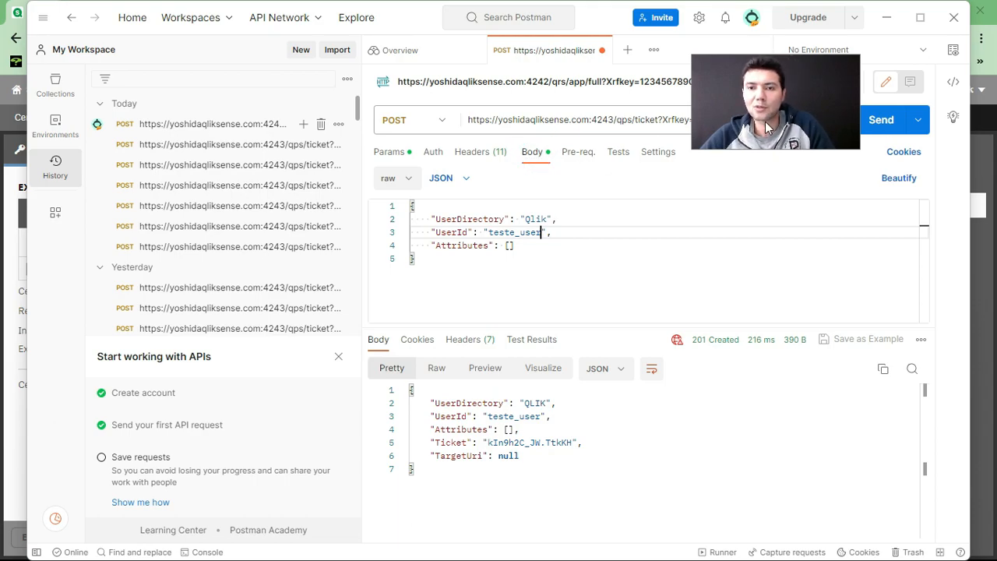
click(800, 115)
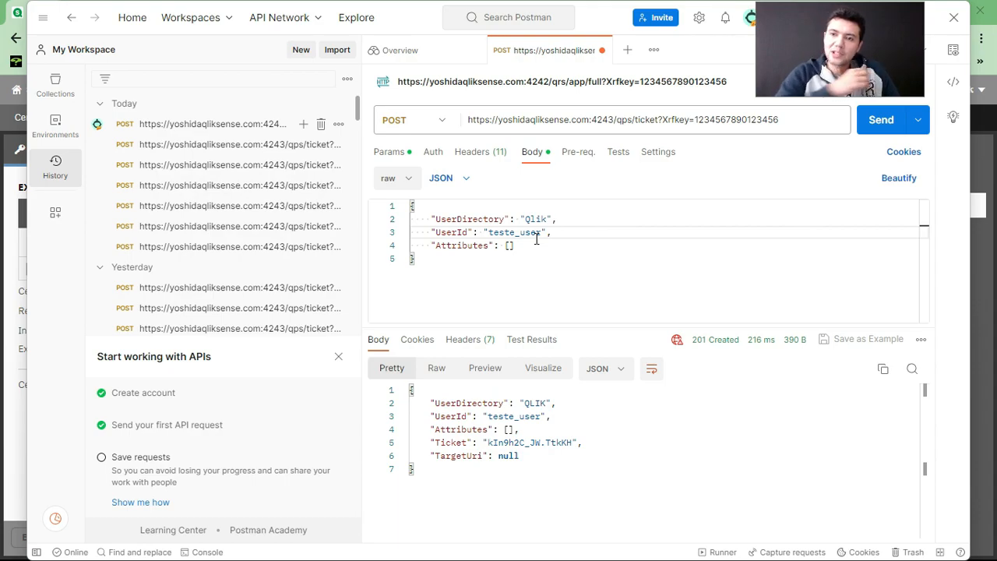
click(886, 126)
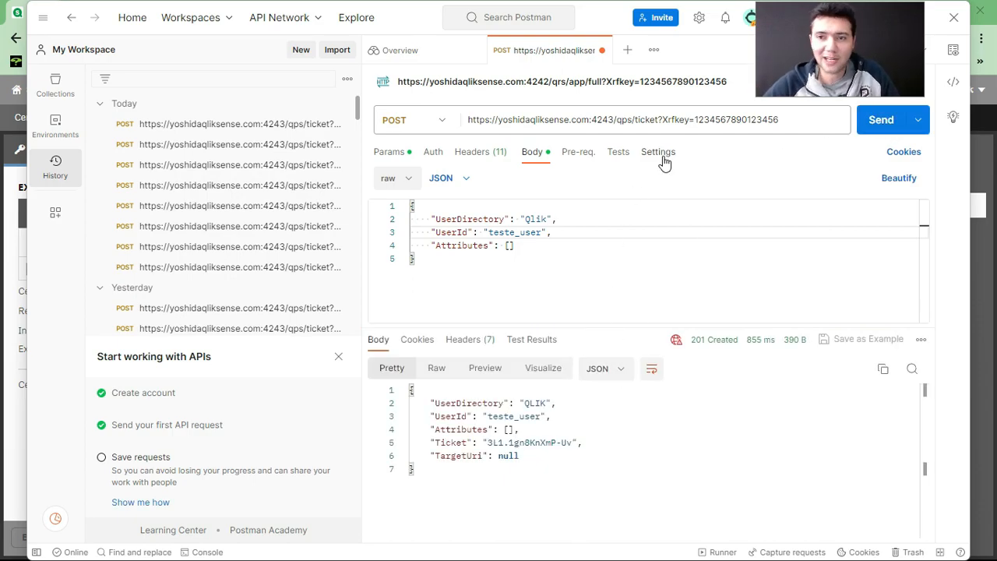
Step: Open Postman's Settings dialog from the gear menu
drag(826, 68, 750, 291)
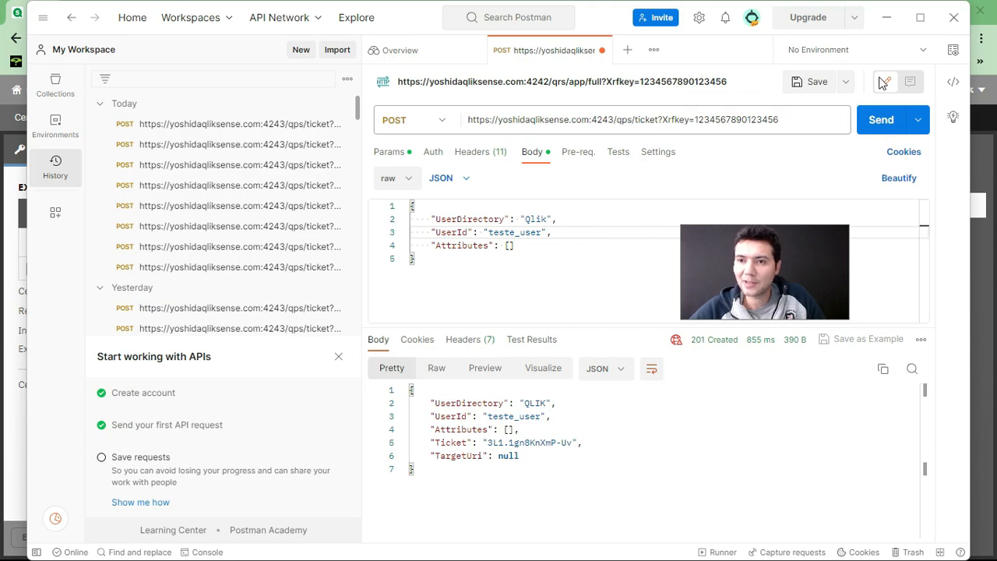
click(700, 20)
click(640, 63)
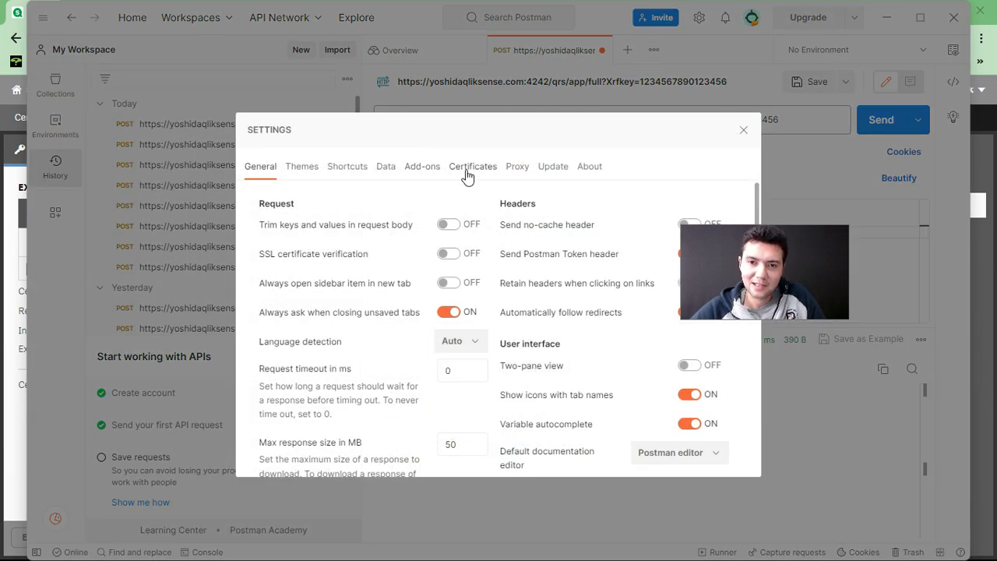
click(468, 173)
drag(741, 274, 614, 117)
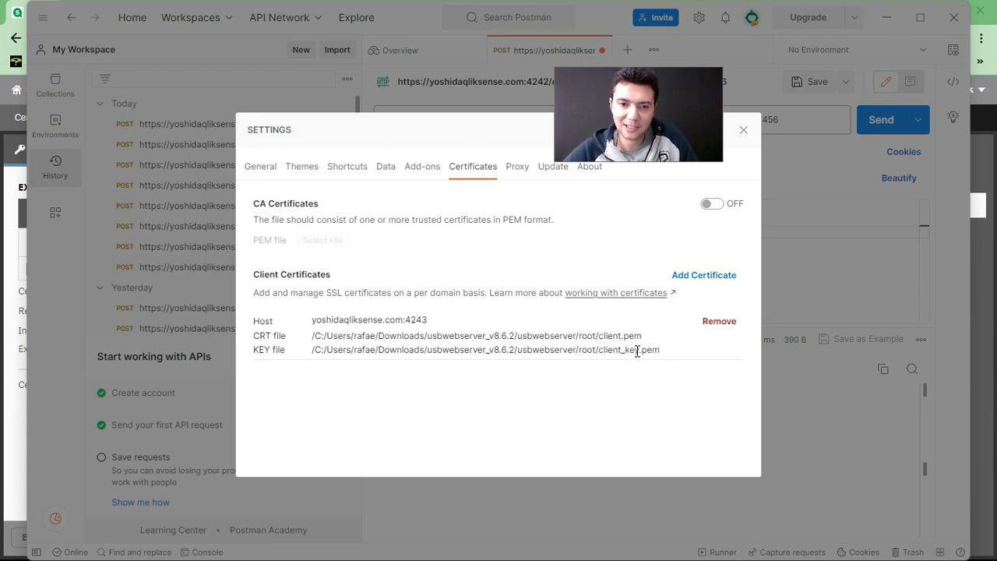
click(706, 275)
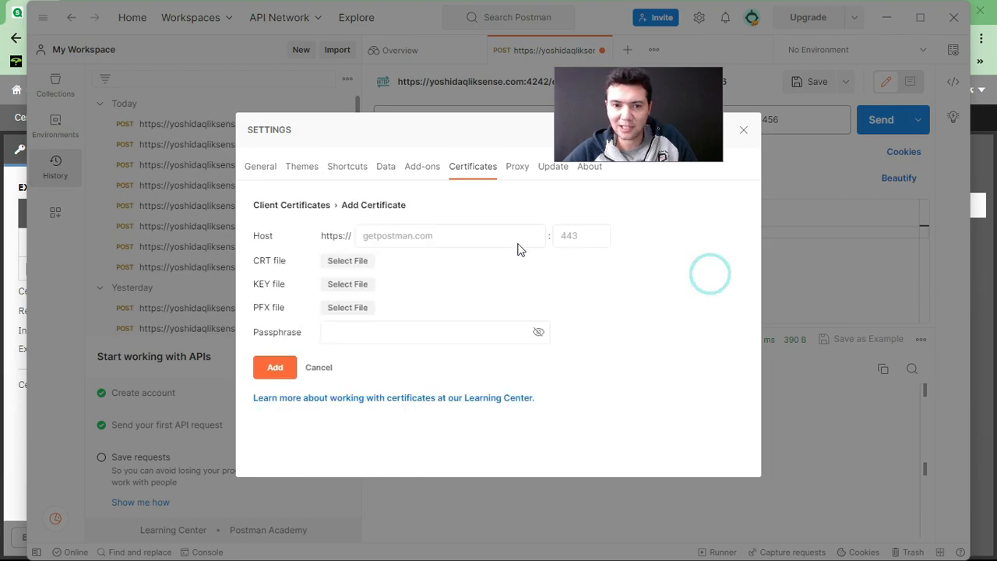
click(371, 233)
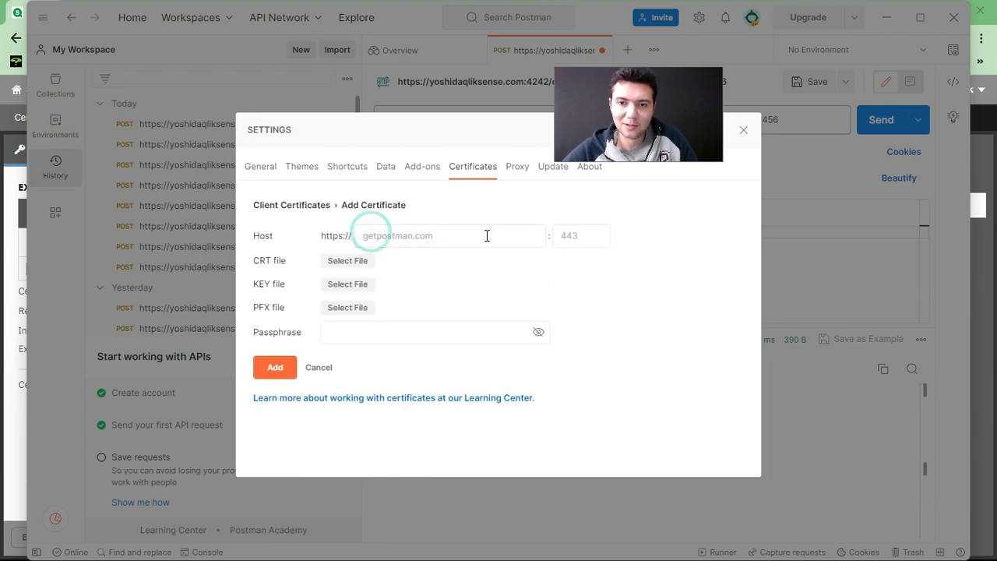
click(586, 236)
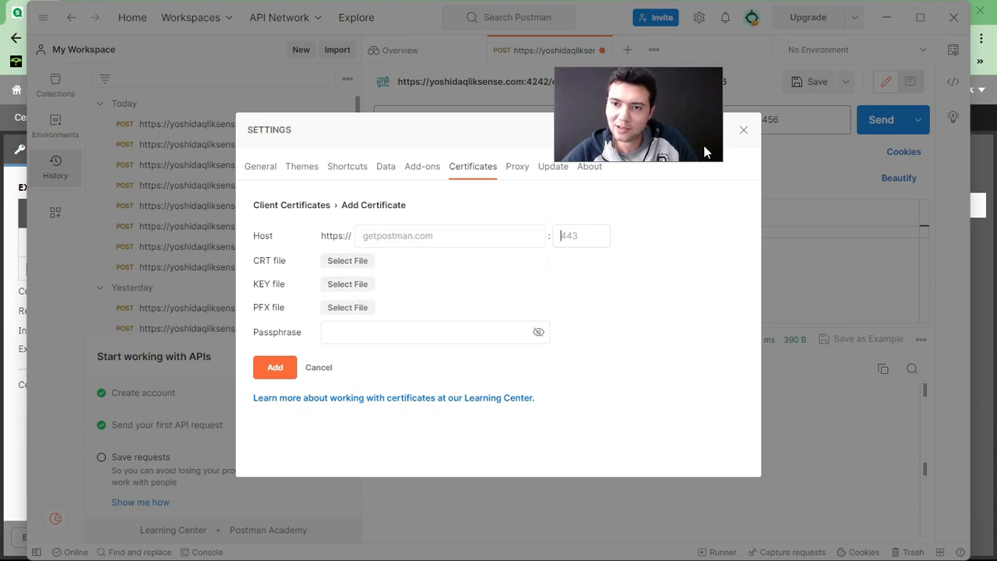
click(744, 132)
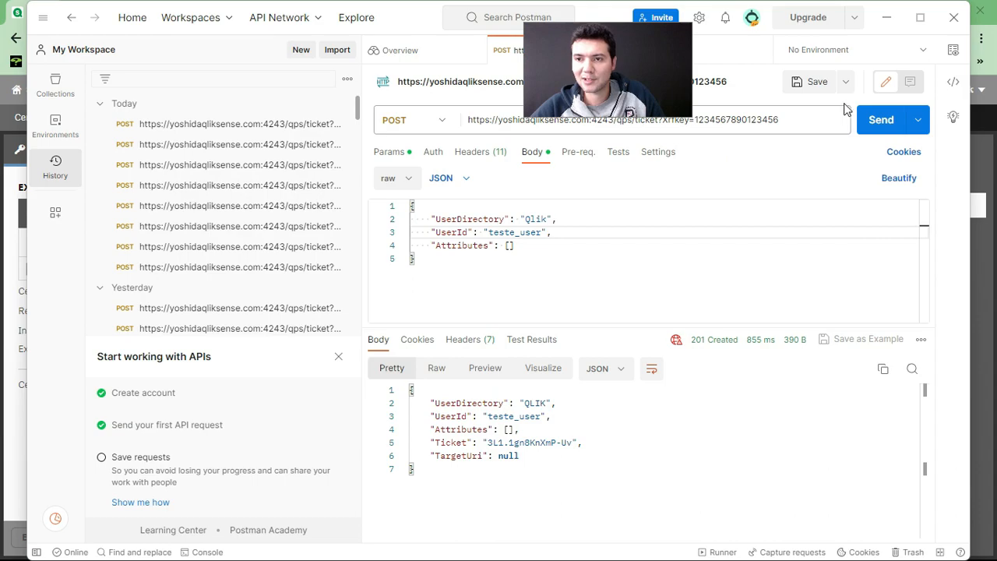
Step: Resend the ticket request and highlight UserDirectory, UserId, Attributes and the new Ticket value
click(880, 120)
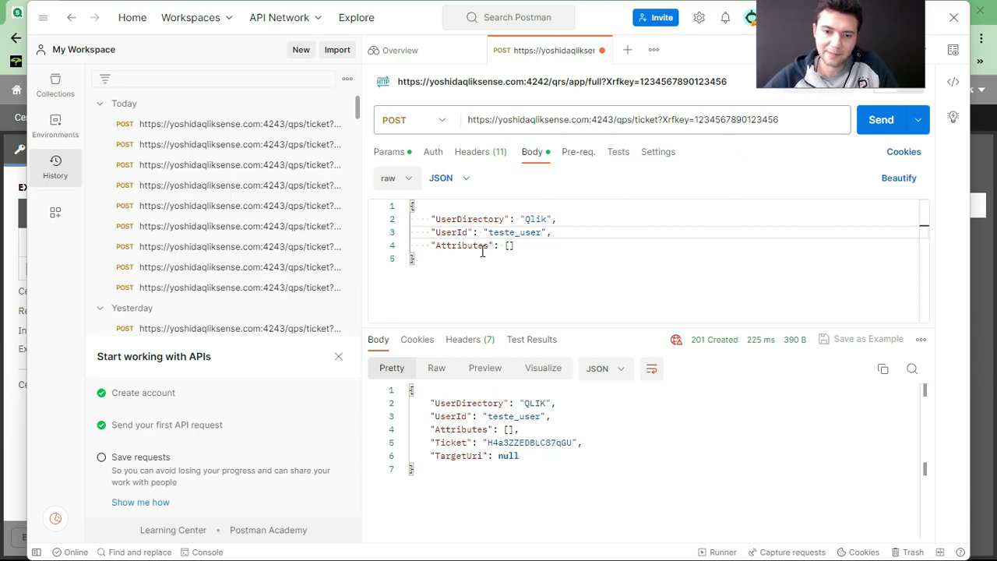
double_click(461, 404)
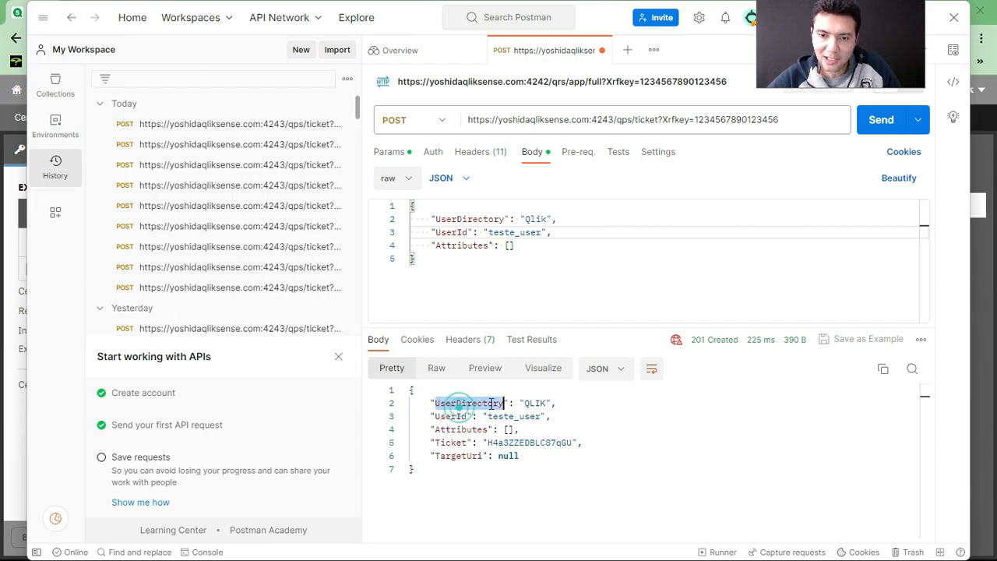
double_click(451, 416)
double_click(461, 429)
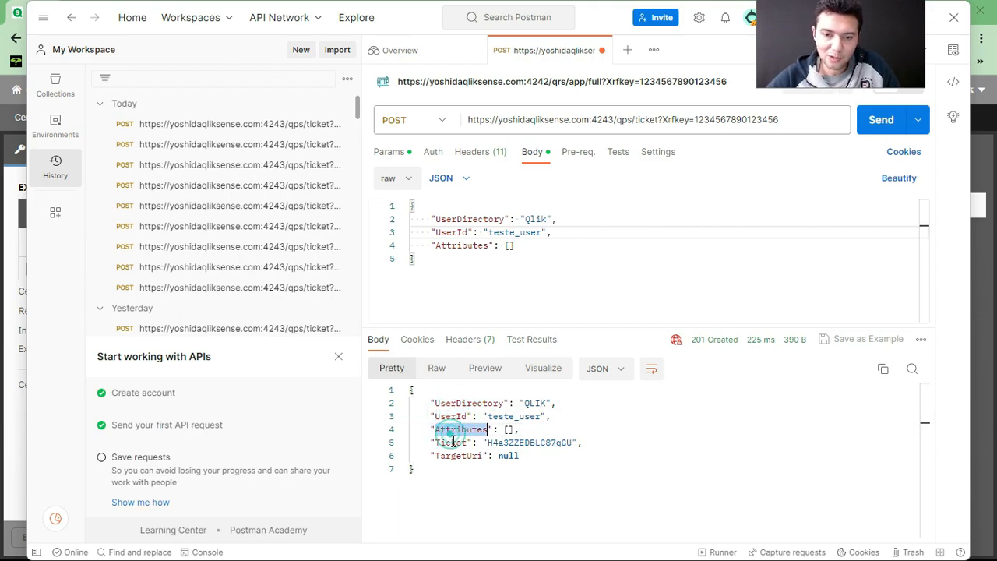
double_click(466, 442)
double_click(520, 442)
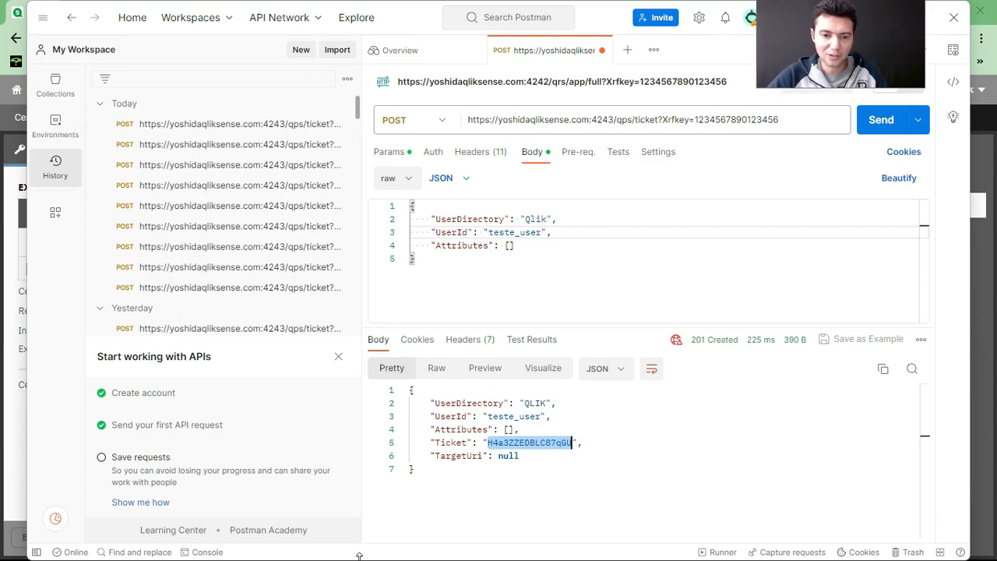
Step: Reopen the mashup URL in the Run dialog and paste a ticket after 'qlikTicket='
key(super+r)
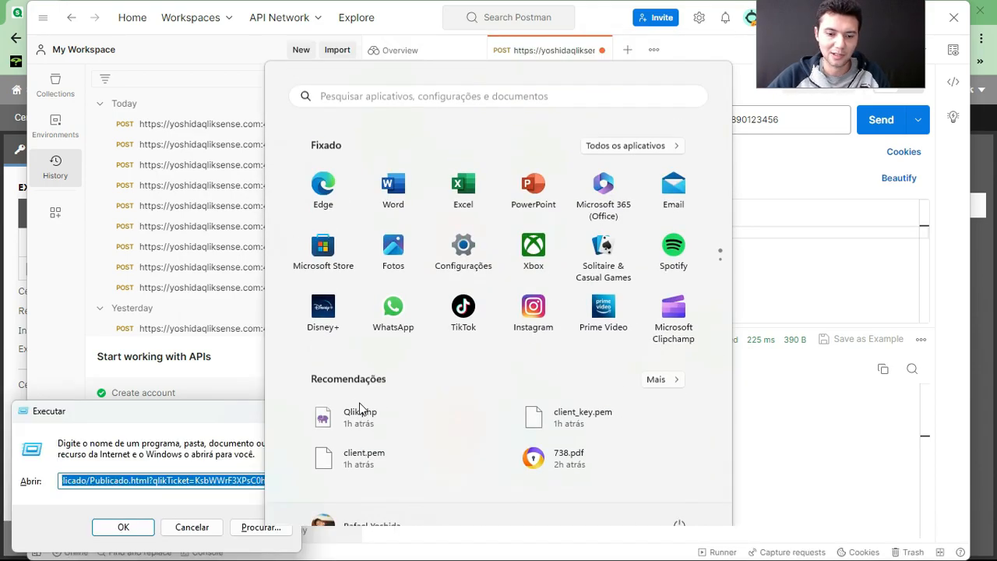
click(187, 480)
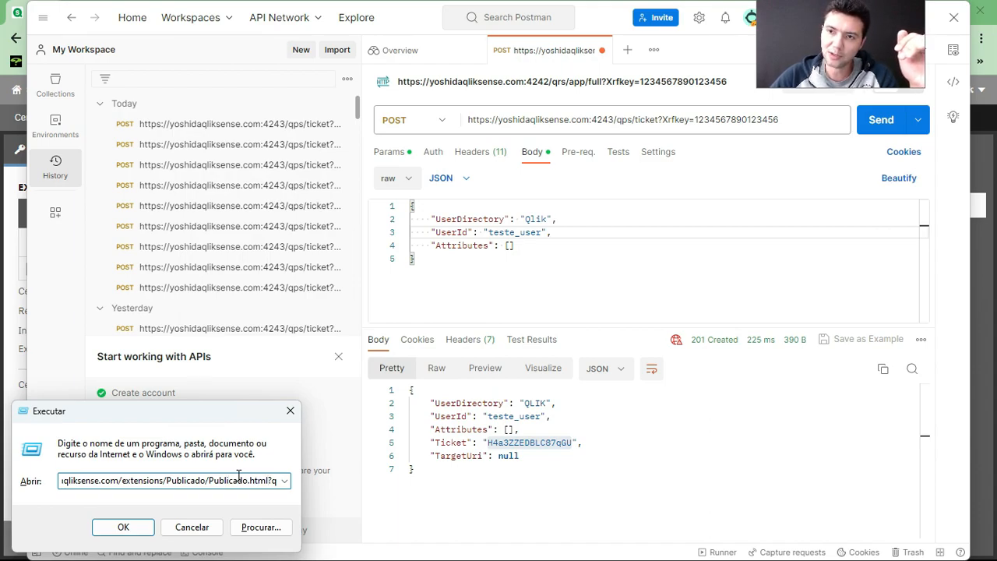
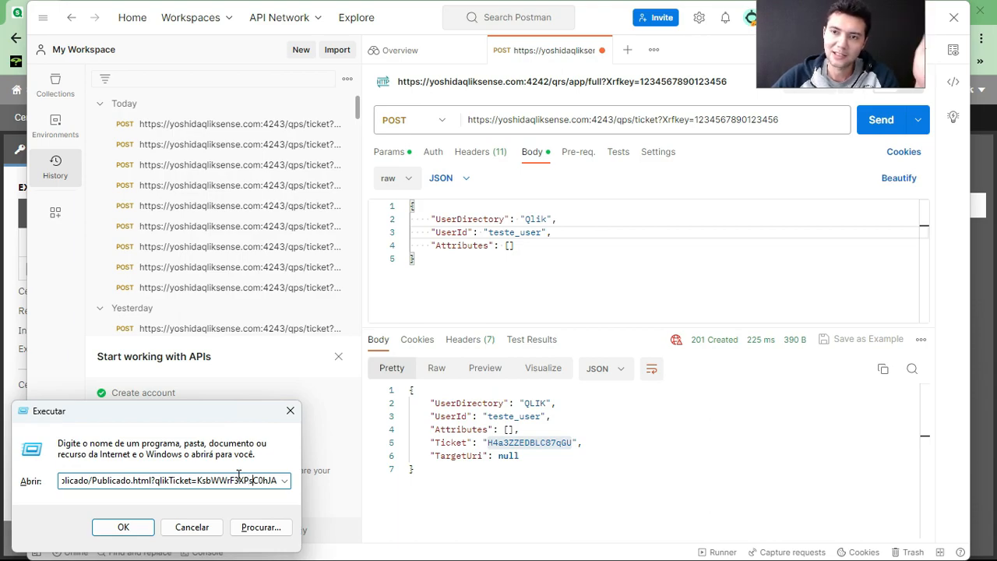
drag(153, 481, 195, 480)
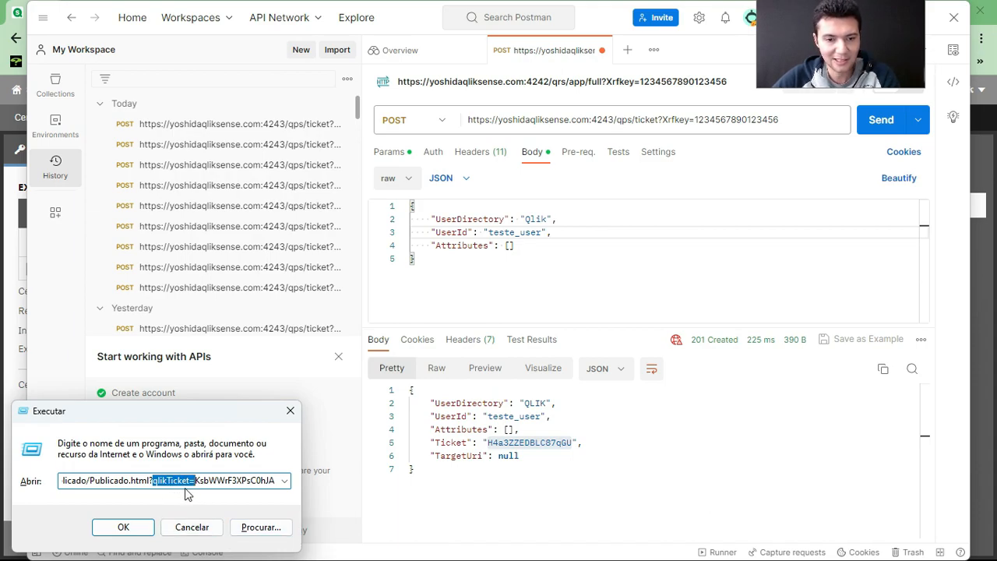
Step: Copy the newly returned Ticket value from Postman's response
click(548, 444)
double_click(548, 444)
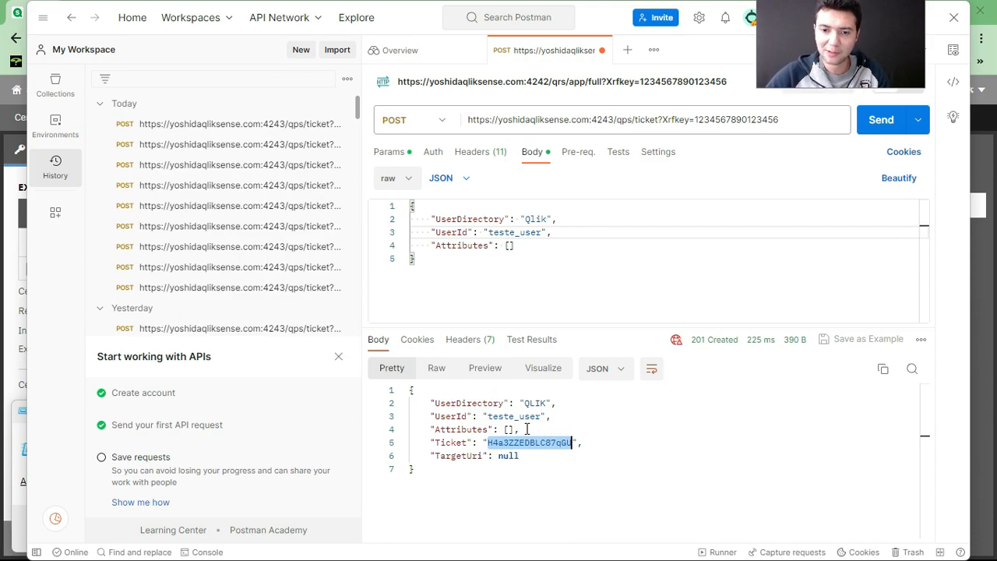
key(alt+Tab)
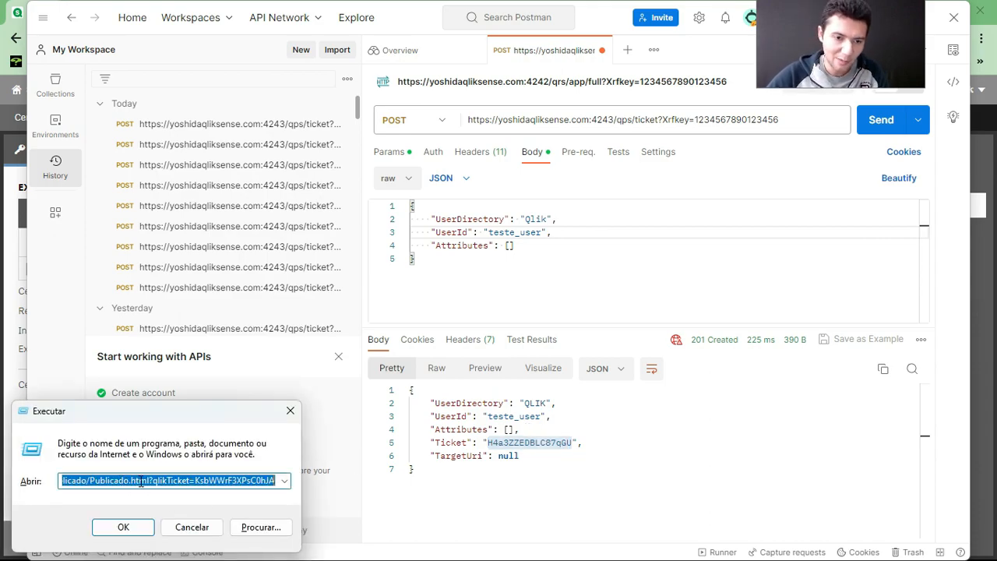
click(224, 483)
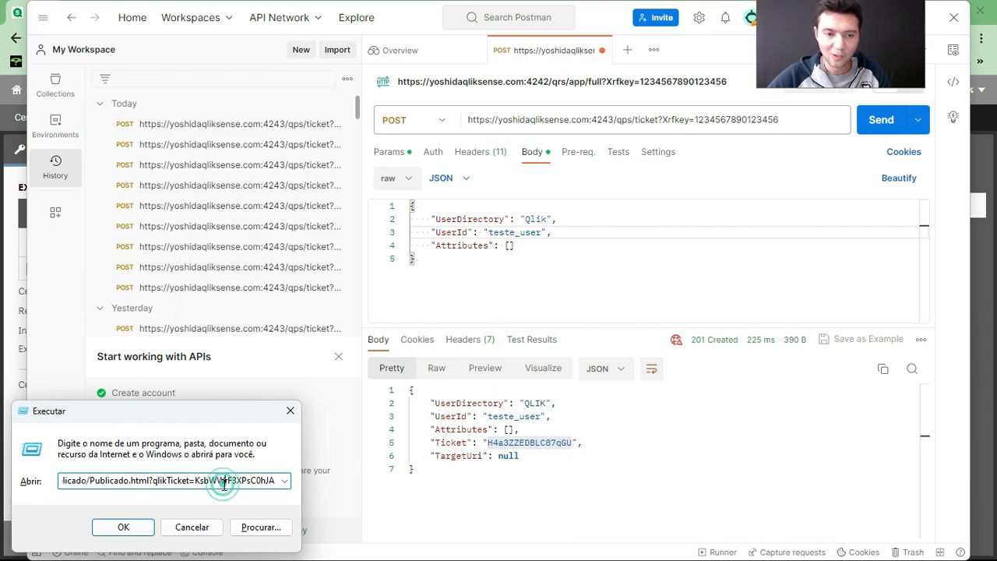
click(511, 443)
double_click(519, 442)
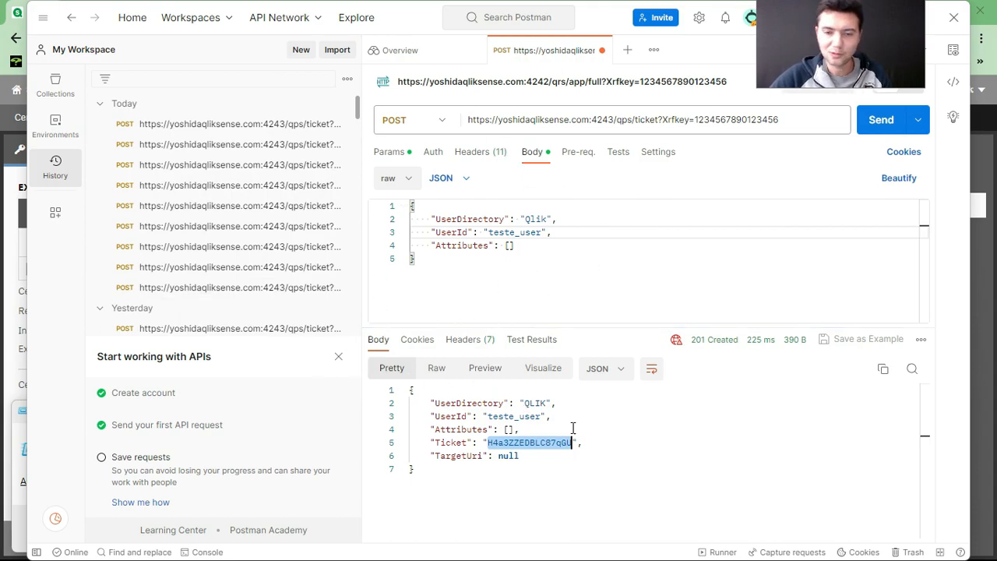
key(alt+Tab)
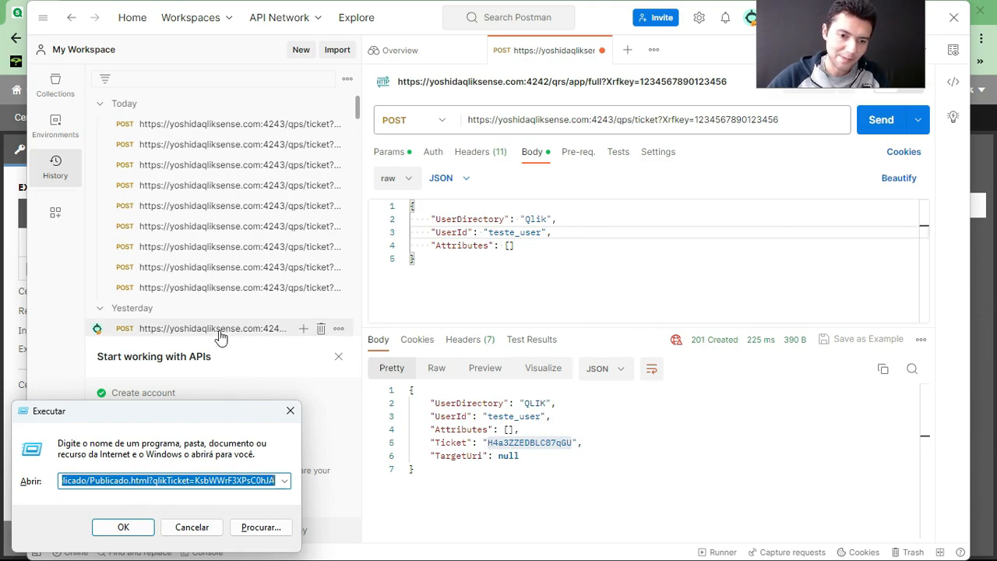
double_click(524, 442)
key(ctrl+c)
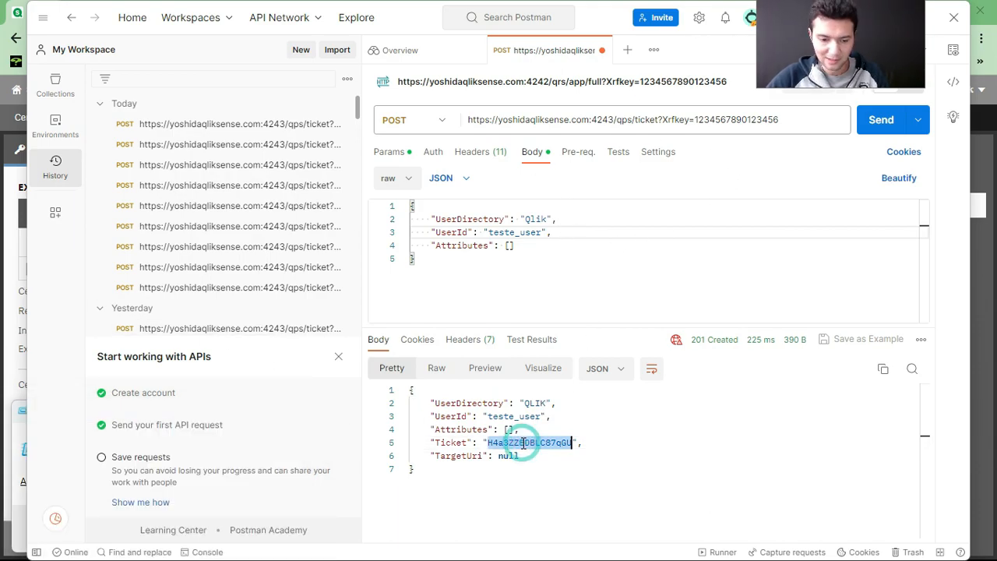
key(alt+Tab)
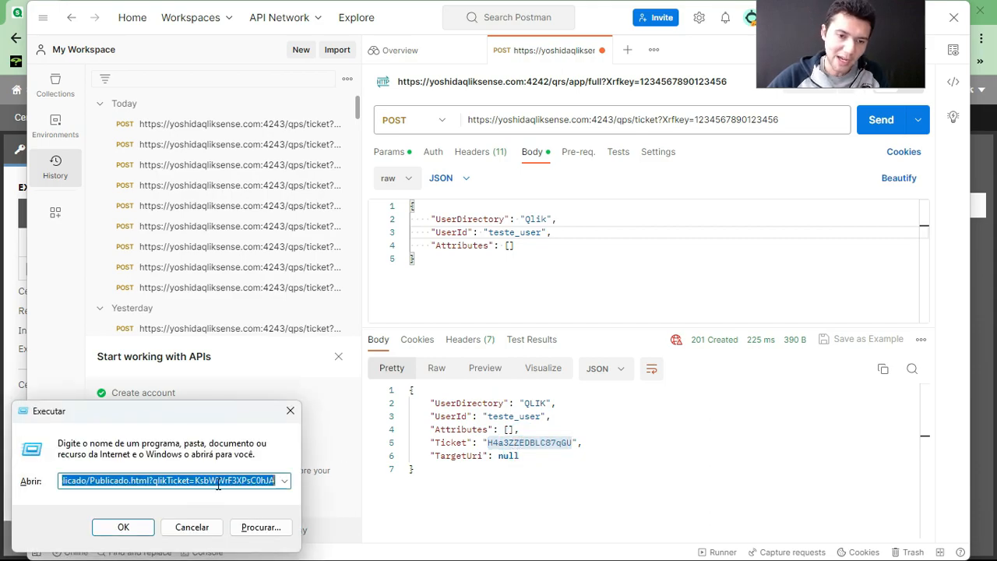
Step: Replace the old qlikTicket value with the new ticket, copy the URL, and open a Chrome incognito window
double_click(218, 481)
click(217, 481)
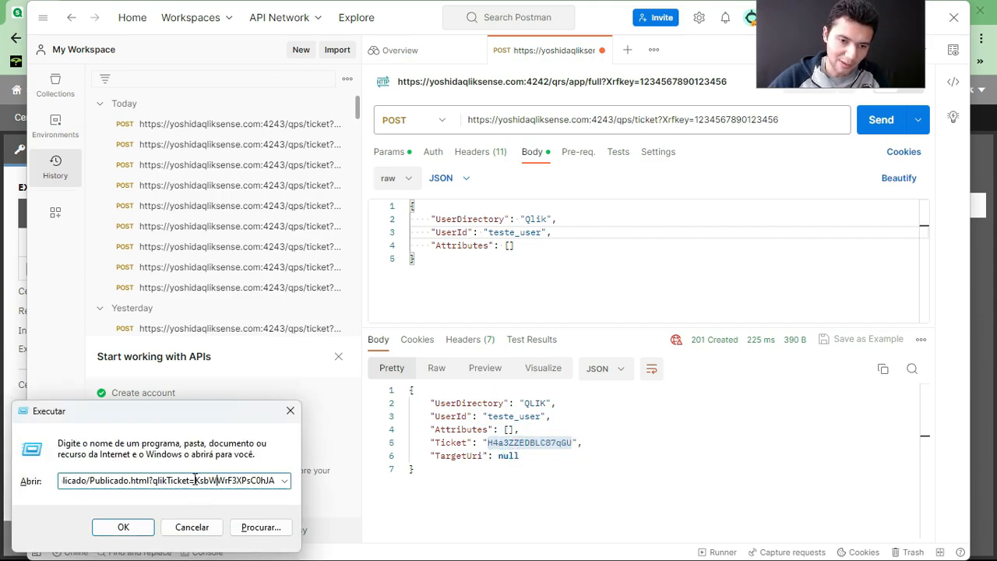
drag(195, 480, 314, 476)
key(ctrl+v)
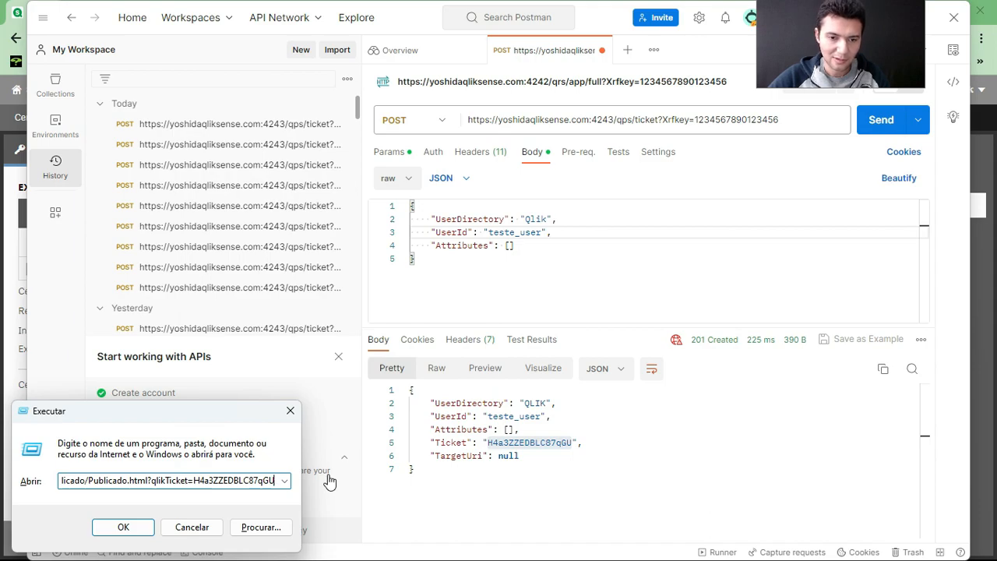
key(ctrl+a)
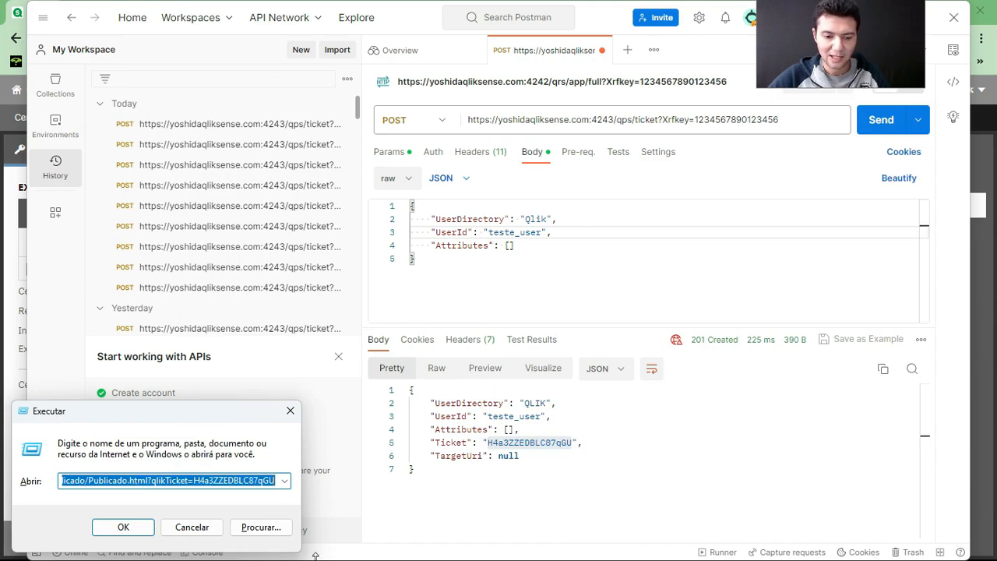
key(super)
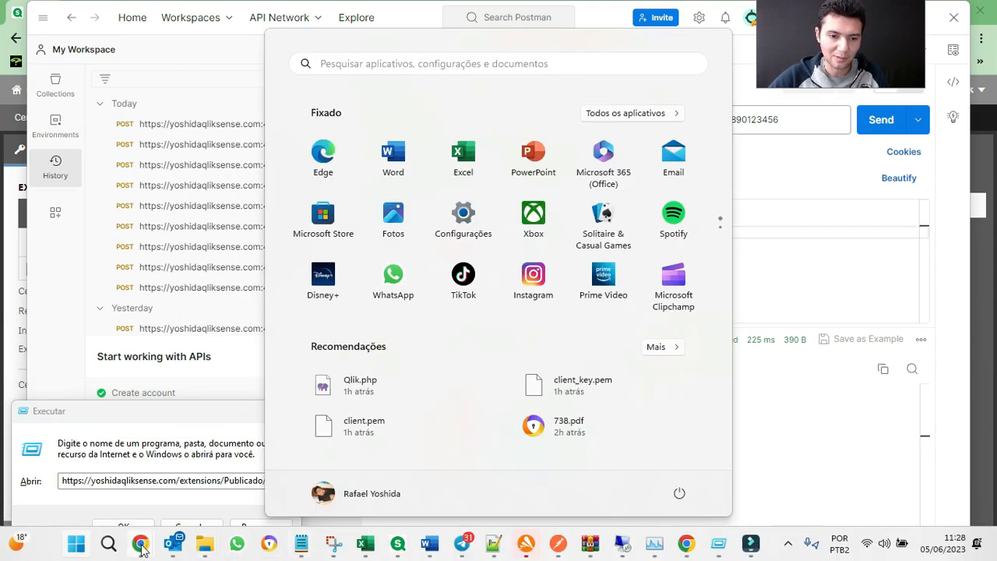
right_click(141, 544)
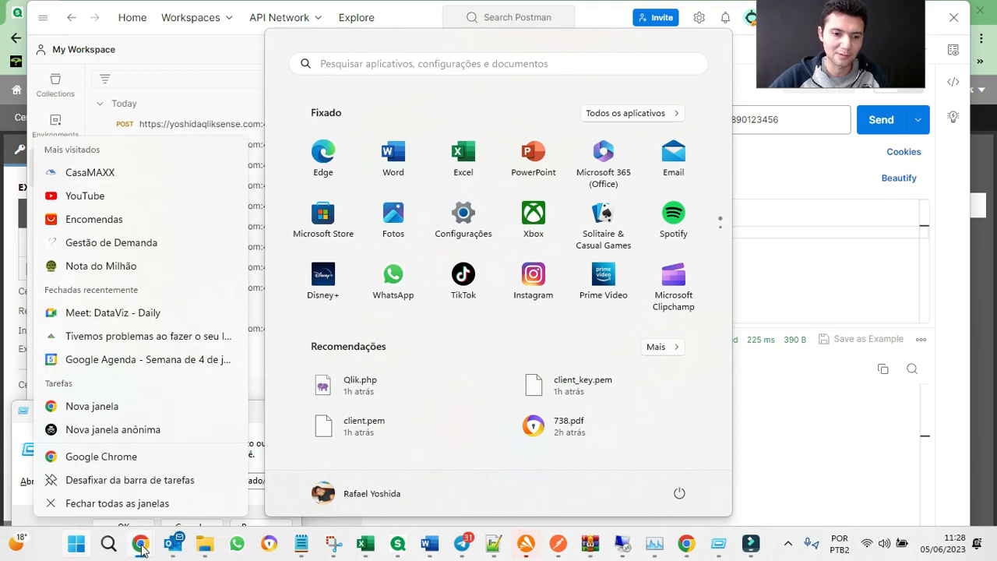
click(124, 430)
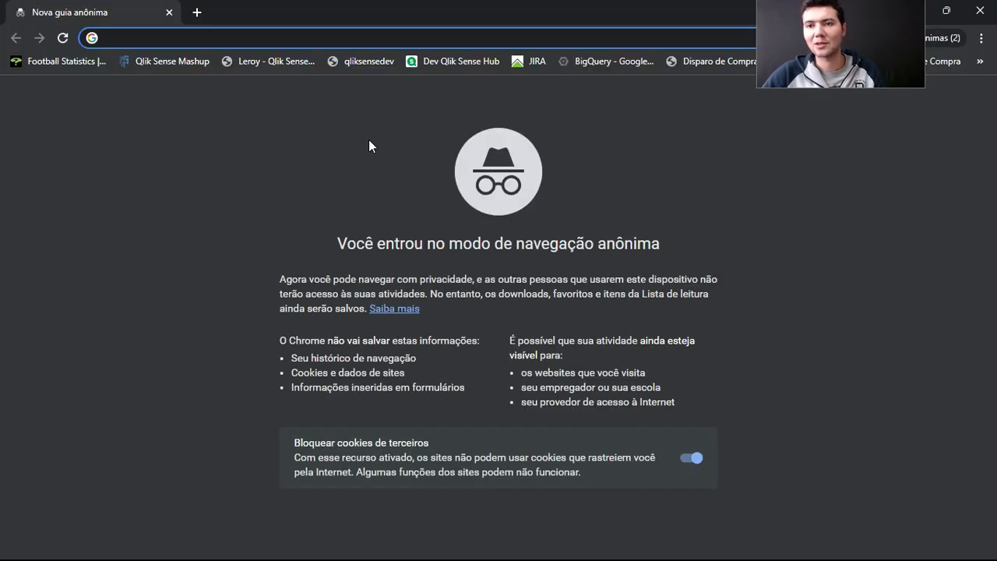
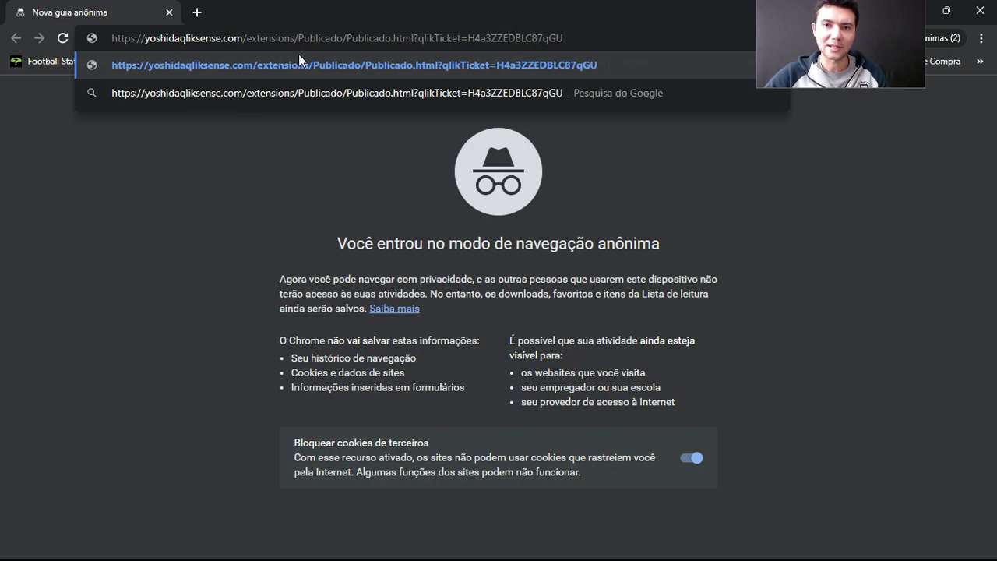
Step: Paste the Publicado.html URL into the incognito address bar, swap in the newer ticket, and load it
click(586, 36)
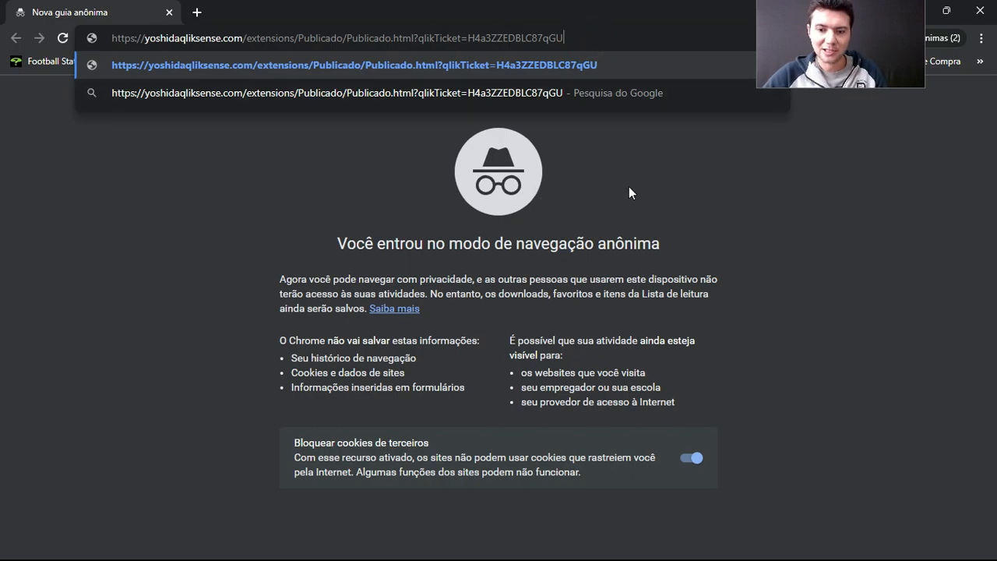
key(ctrl+a)
key(Return)
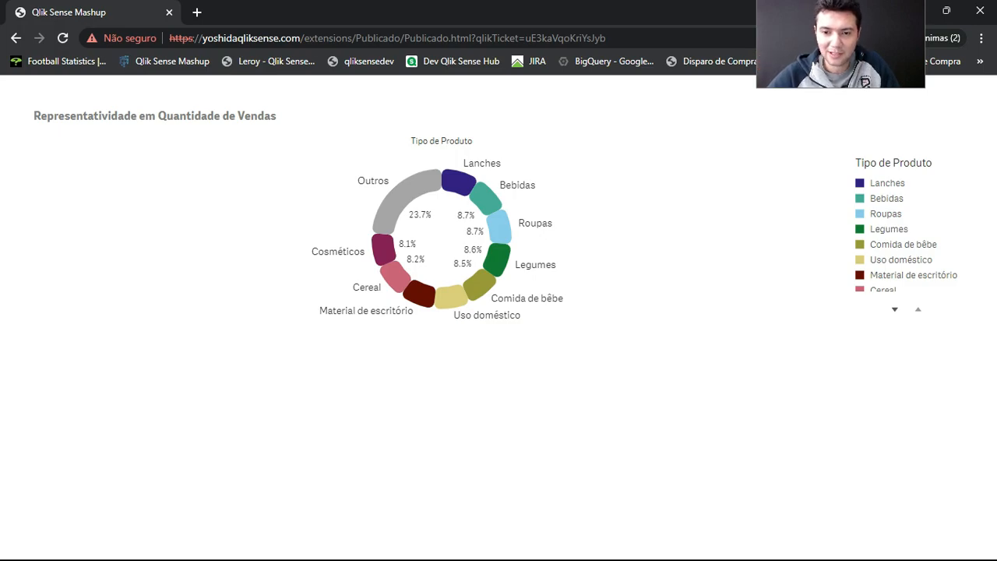
Step: On the remote desktop, open QLIK_AuditActivity_Repository.txt from the Audit log folder with Notepad++
key(super)
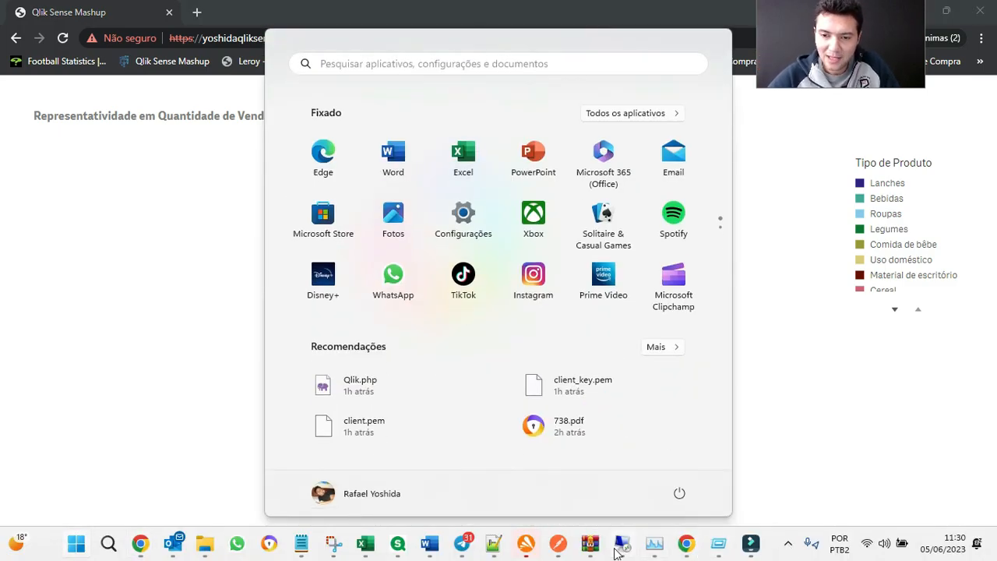
mouse_move(621, 549)
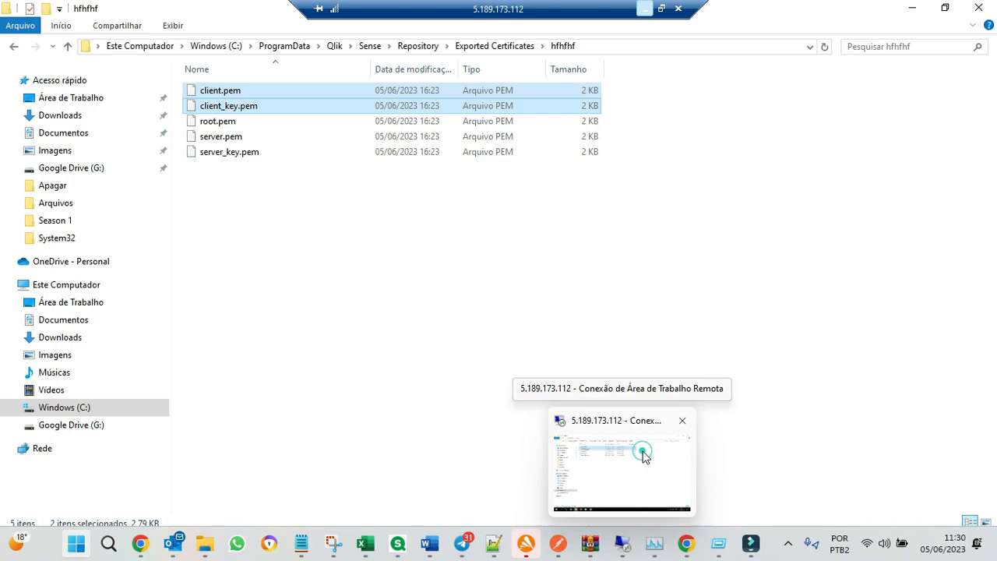
click(643, 455)
click(160, 545)
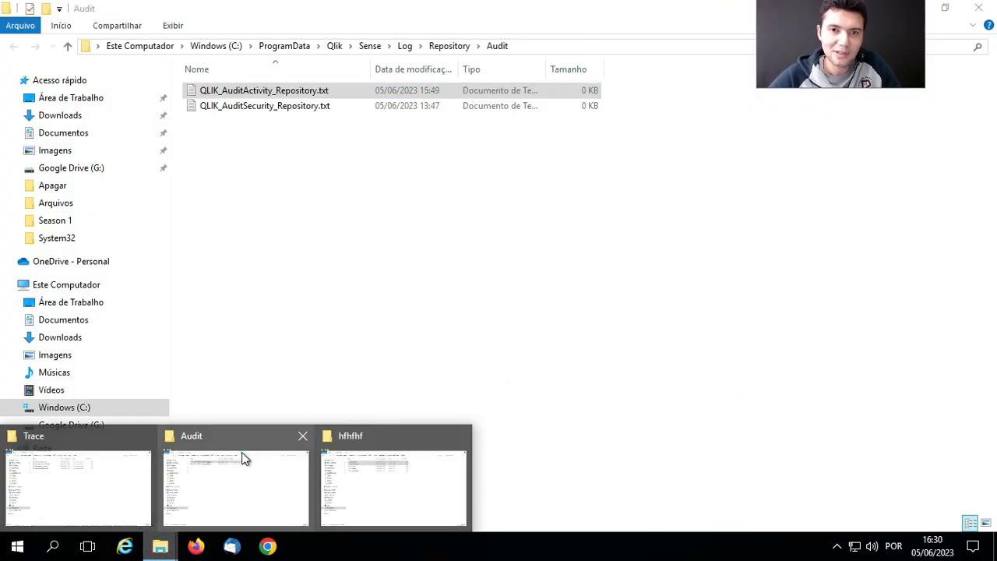
click(242, 459)
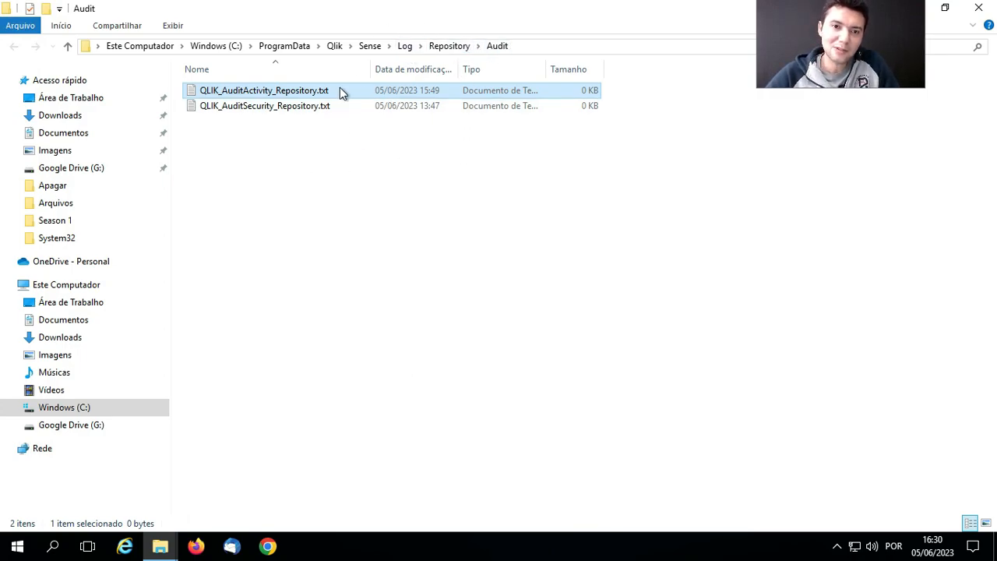
click(272, 93)
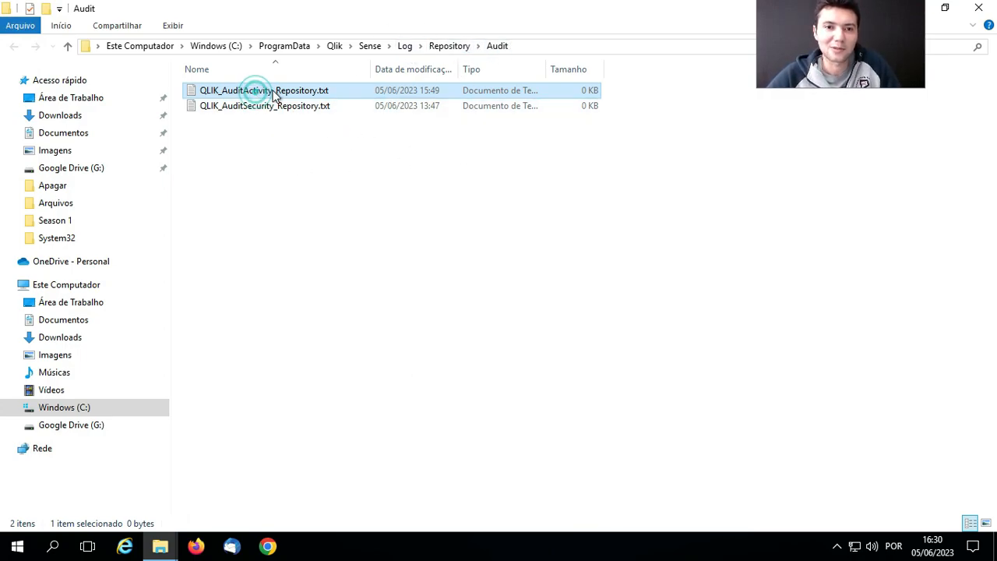
click(343, 161)
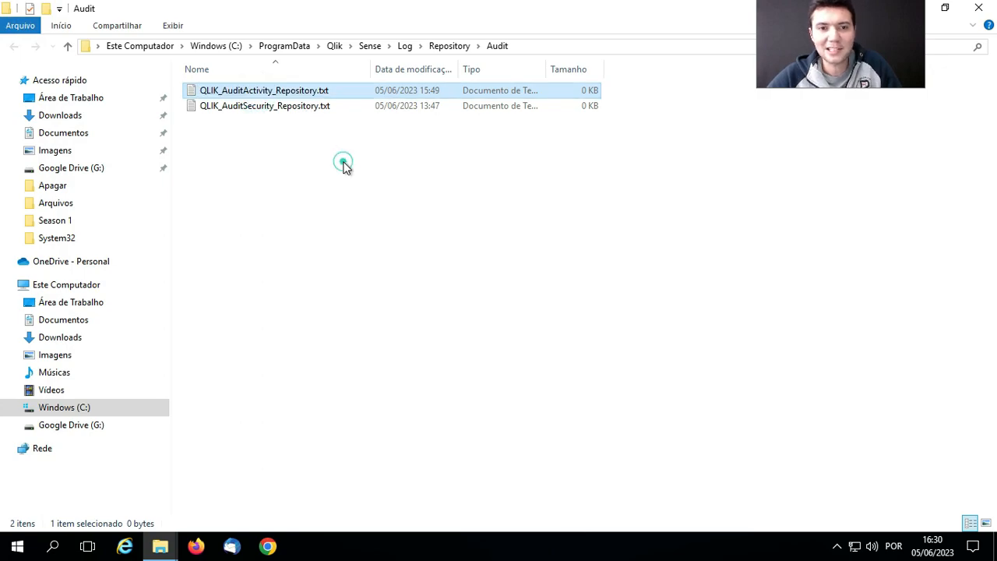
right_click(323, 94)
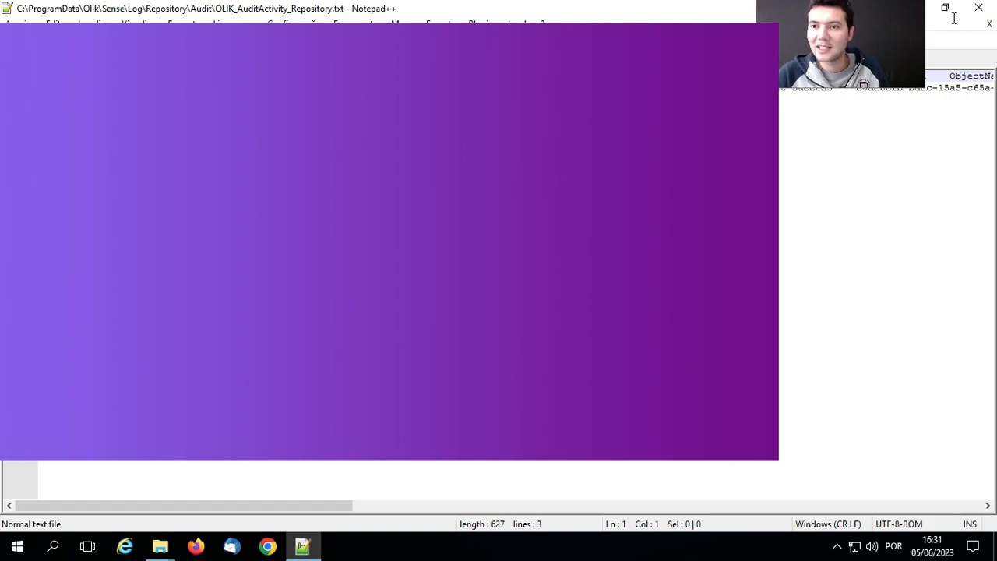
Step: Cycle through the Notepad++ tabs, past escanteios.ahk, to the unsaved new 3 document
key(ctrl+Tab)
key(ctrl+Tab)
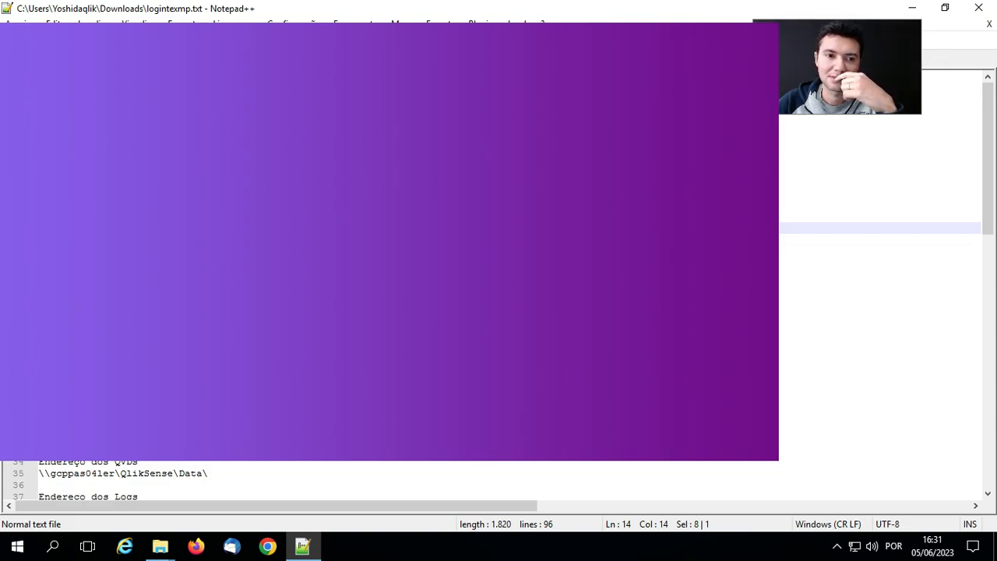
key(ctrl+Tab)
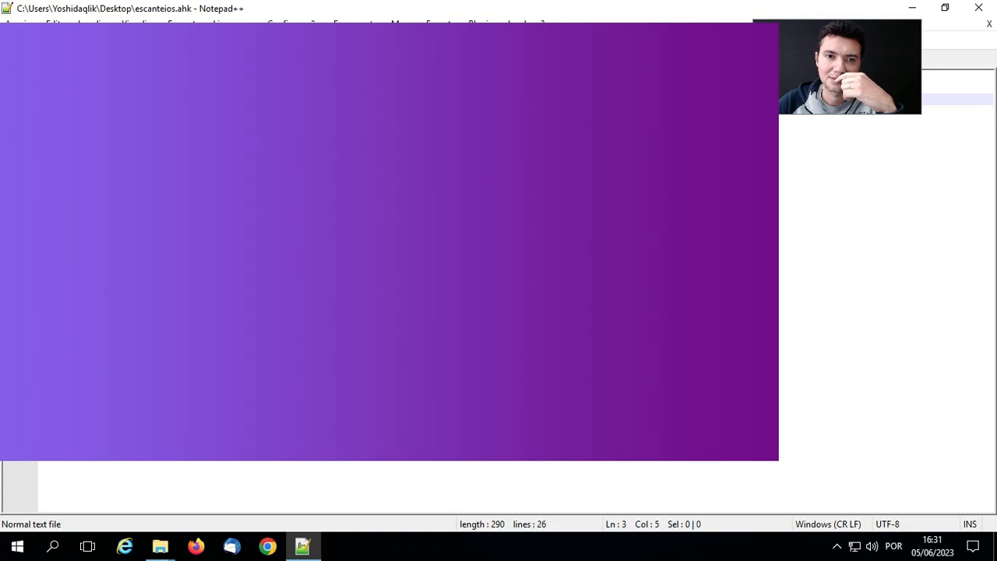
key(ctrl+Tab)
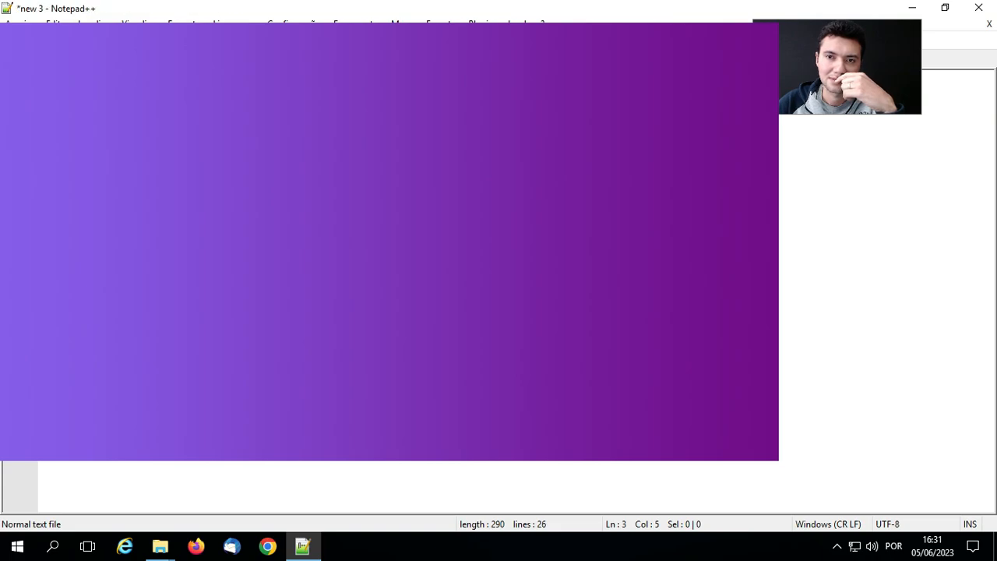